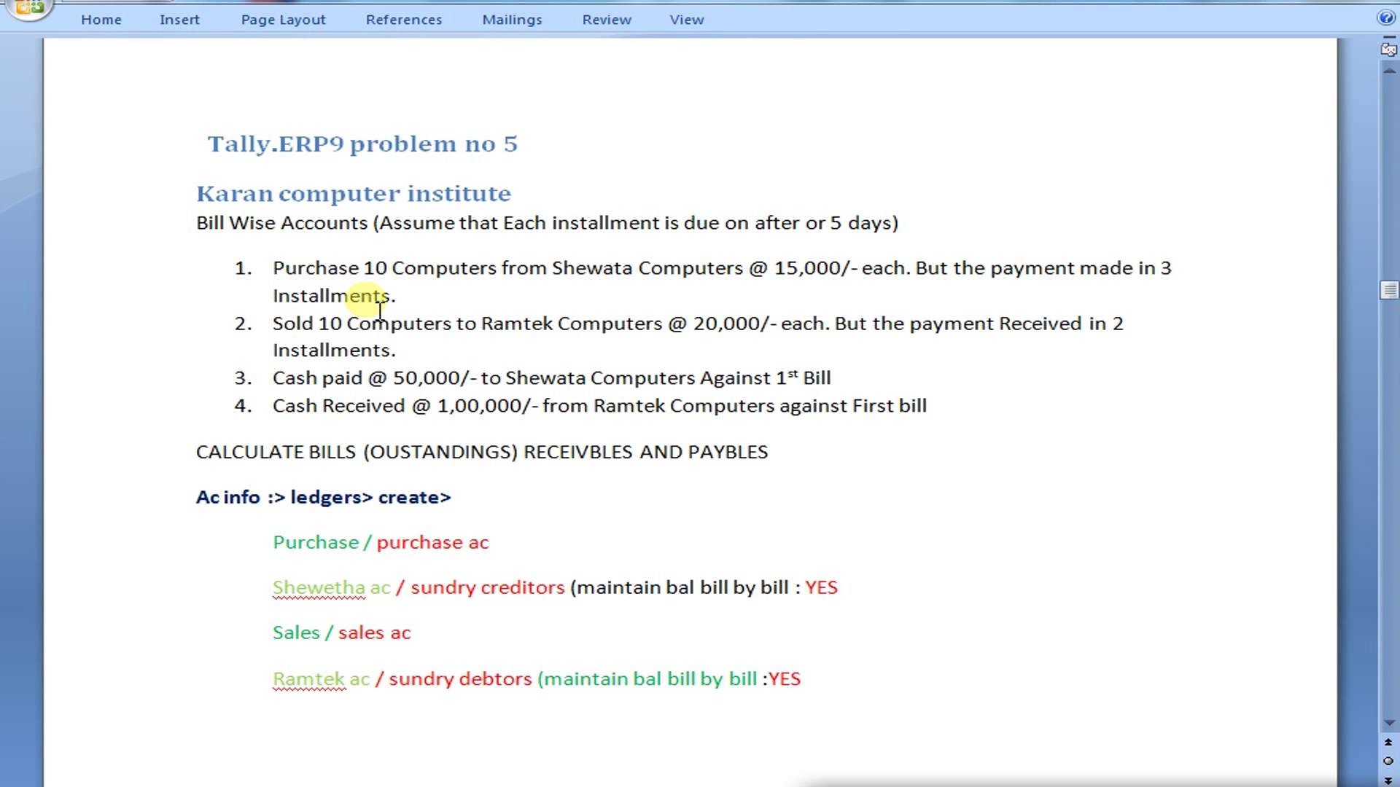
# - Switch from the Word problem sheet to the Gateway of Tally for Billwise Accounts In Tally
pyautogui.hotkey('alt', 'Tab')
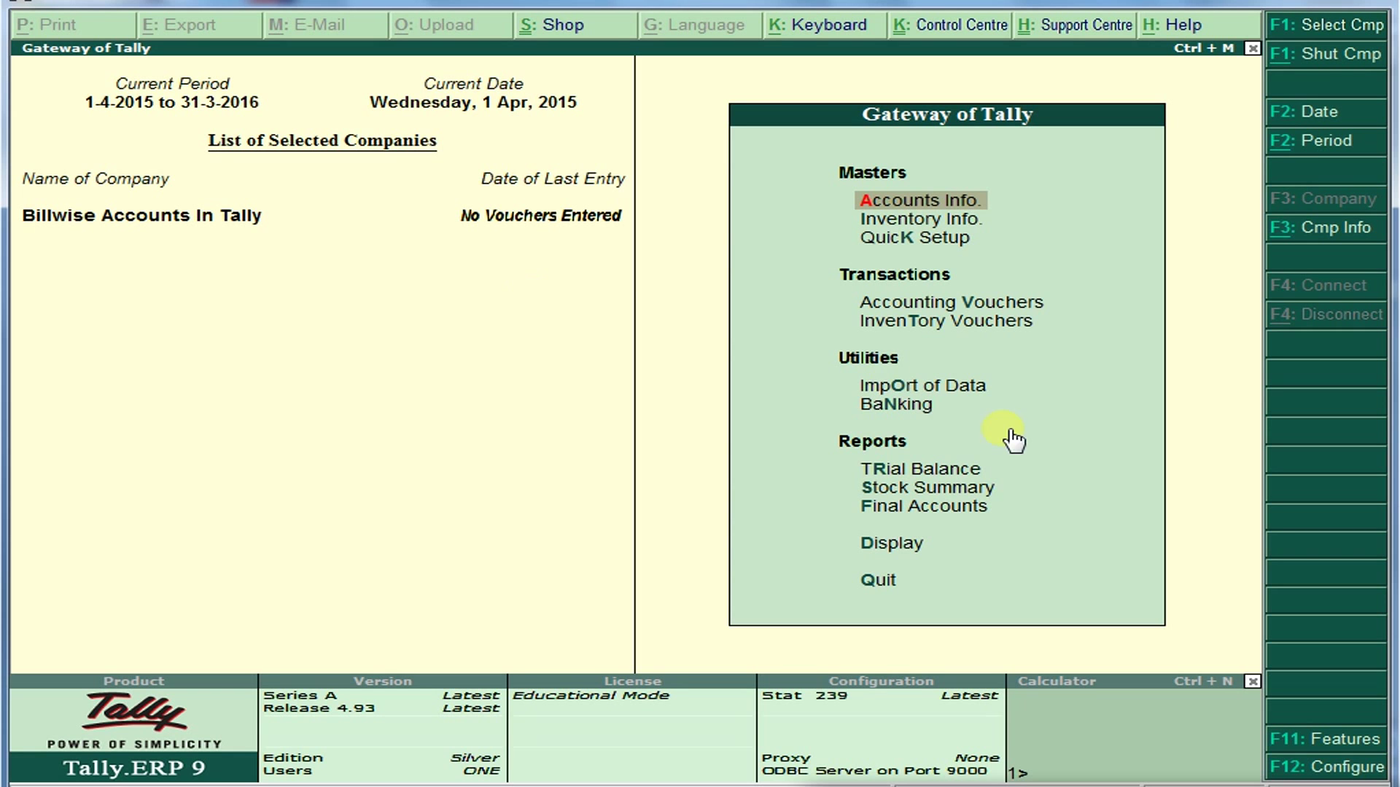
# - Set Maintain Bill-wise Details to Yes in F11 Accounting Features and accept the change
pyautogui.click(1320, 752)
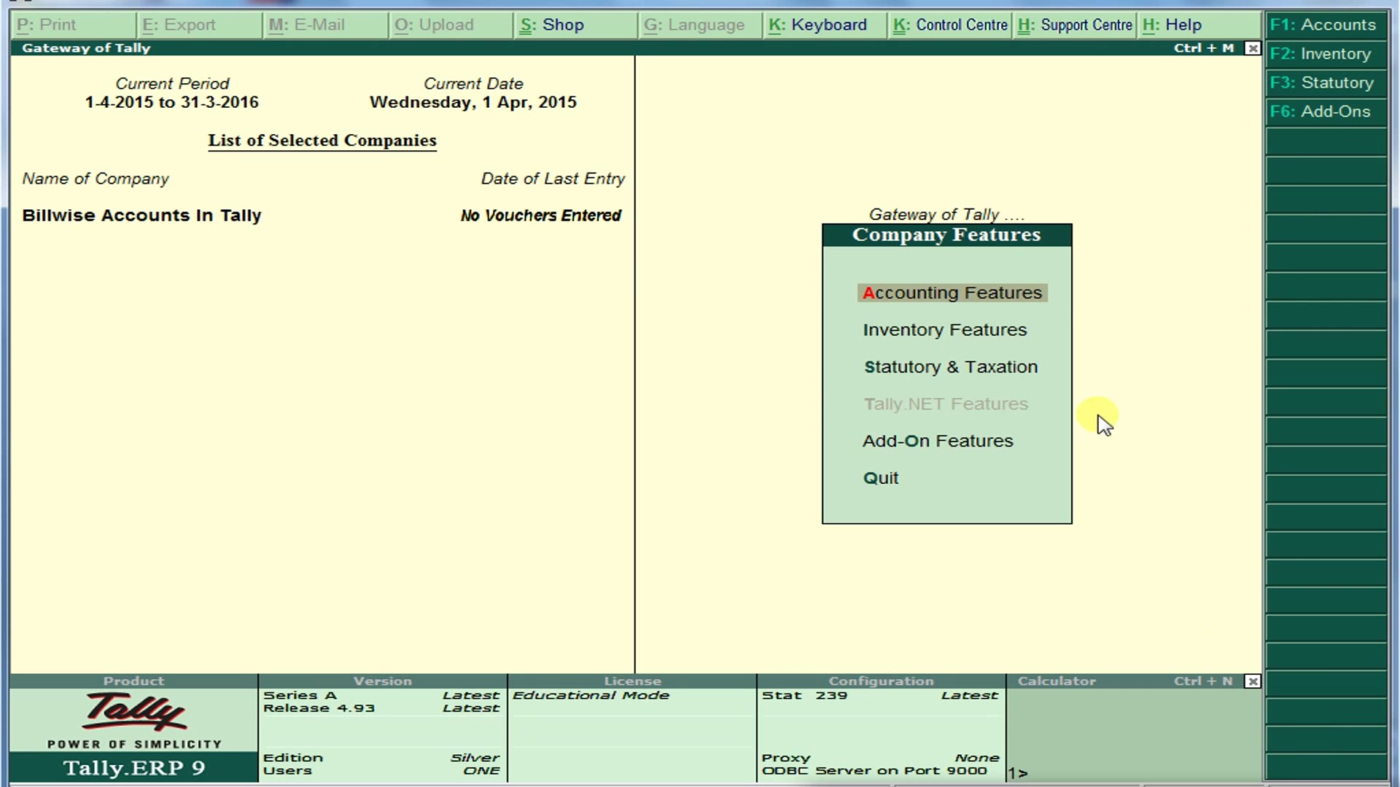
pyautogui.click(914, 305)
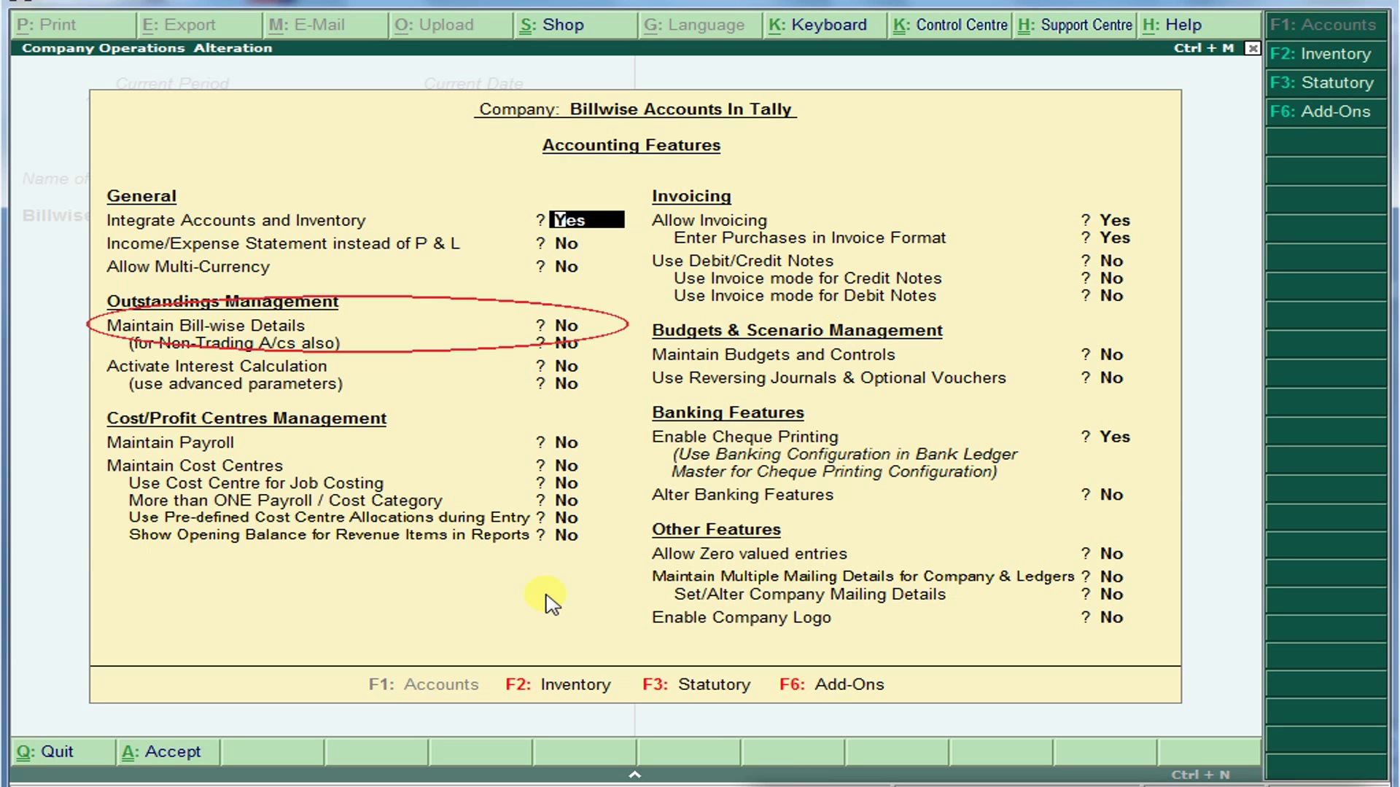
pyautogui.press('Return')
pyautogui.press('Return')
pyautogui.press('Return')
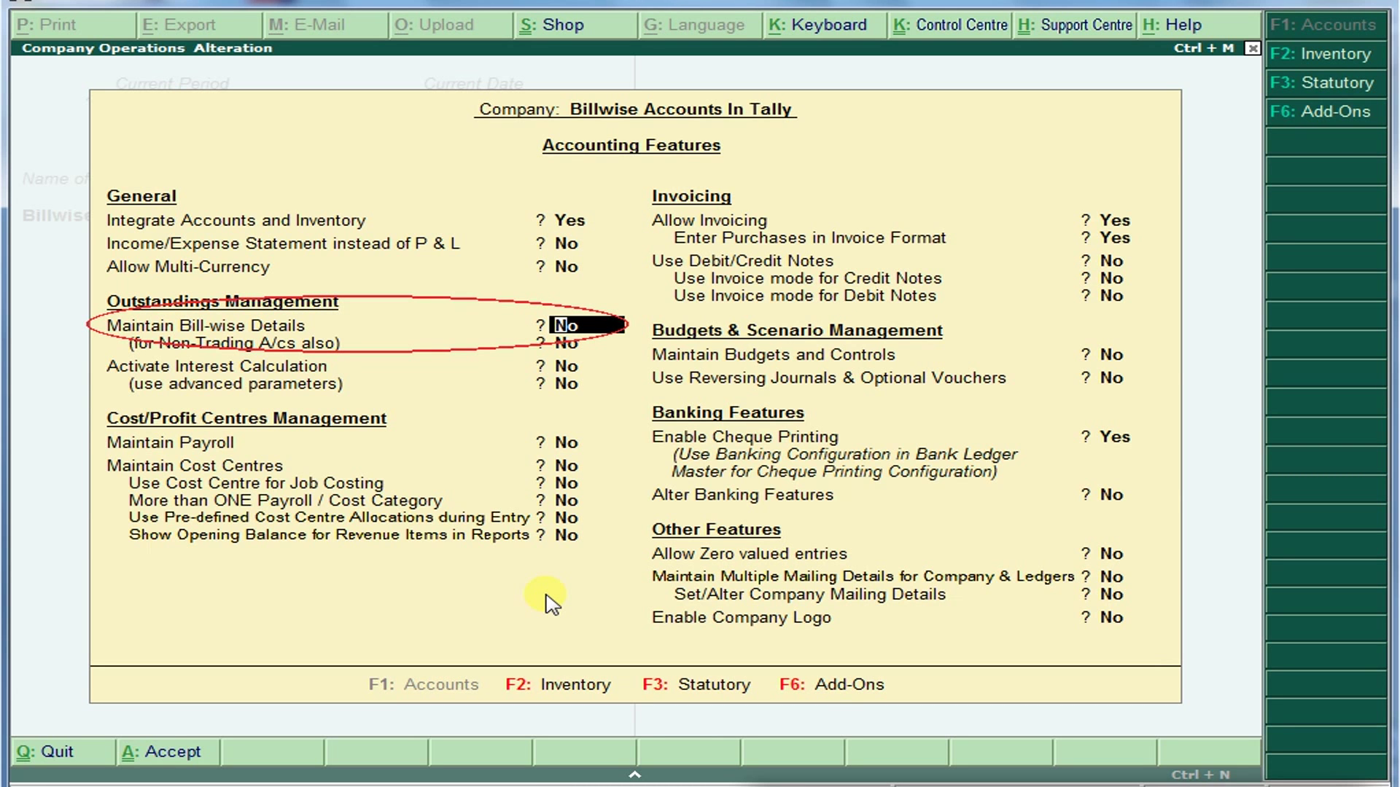
pyautogui.write('ye')
pyautogui.press('Return')
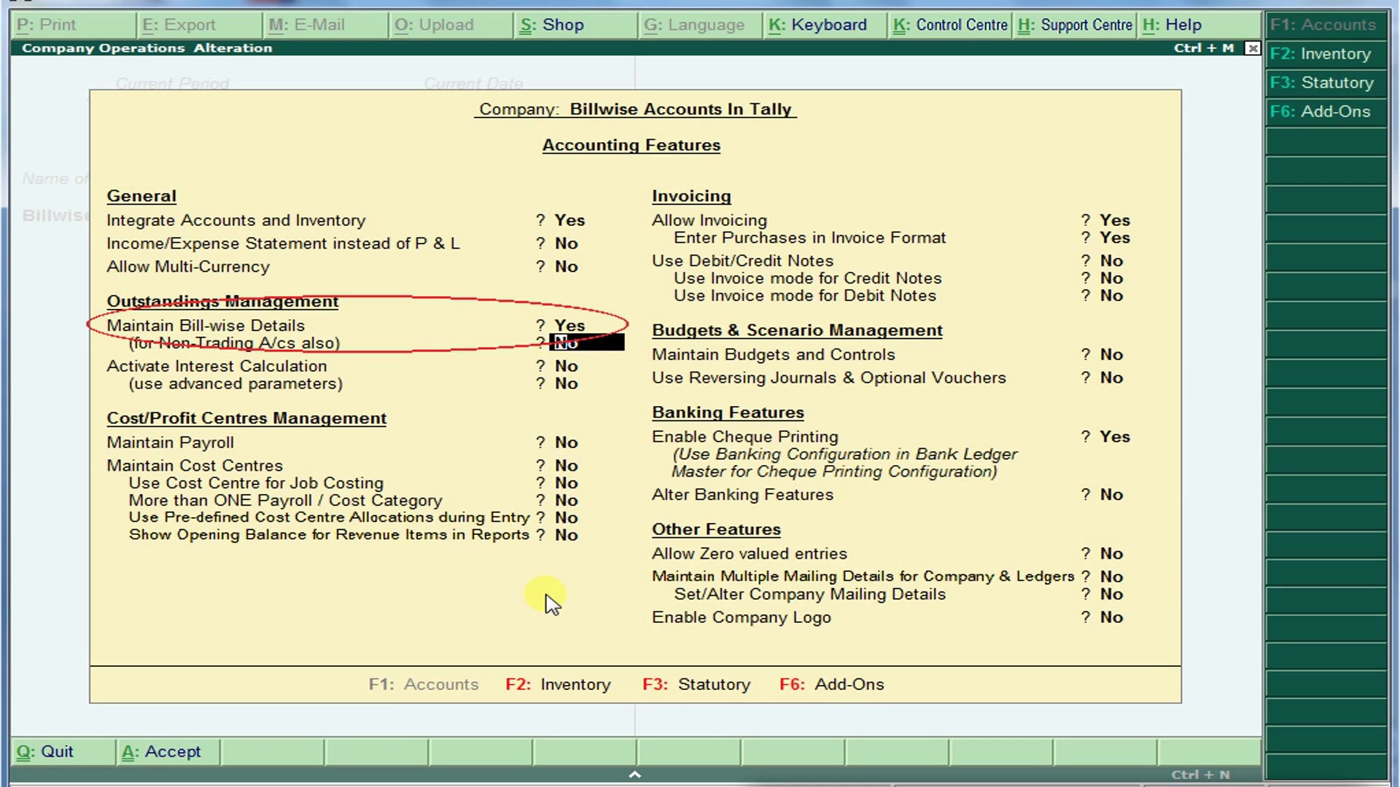
pyautogui.press('Return')
pyautogui.press('Return')
pyautogui.press('Return')
pyautogui.press('Return')
pyautogui.press('Return')
pyautogui.press('Return')
pyautogui.press('Return')
pyautogui.press('Return')
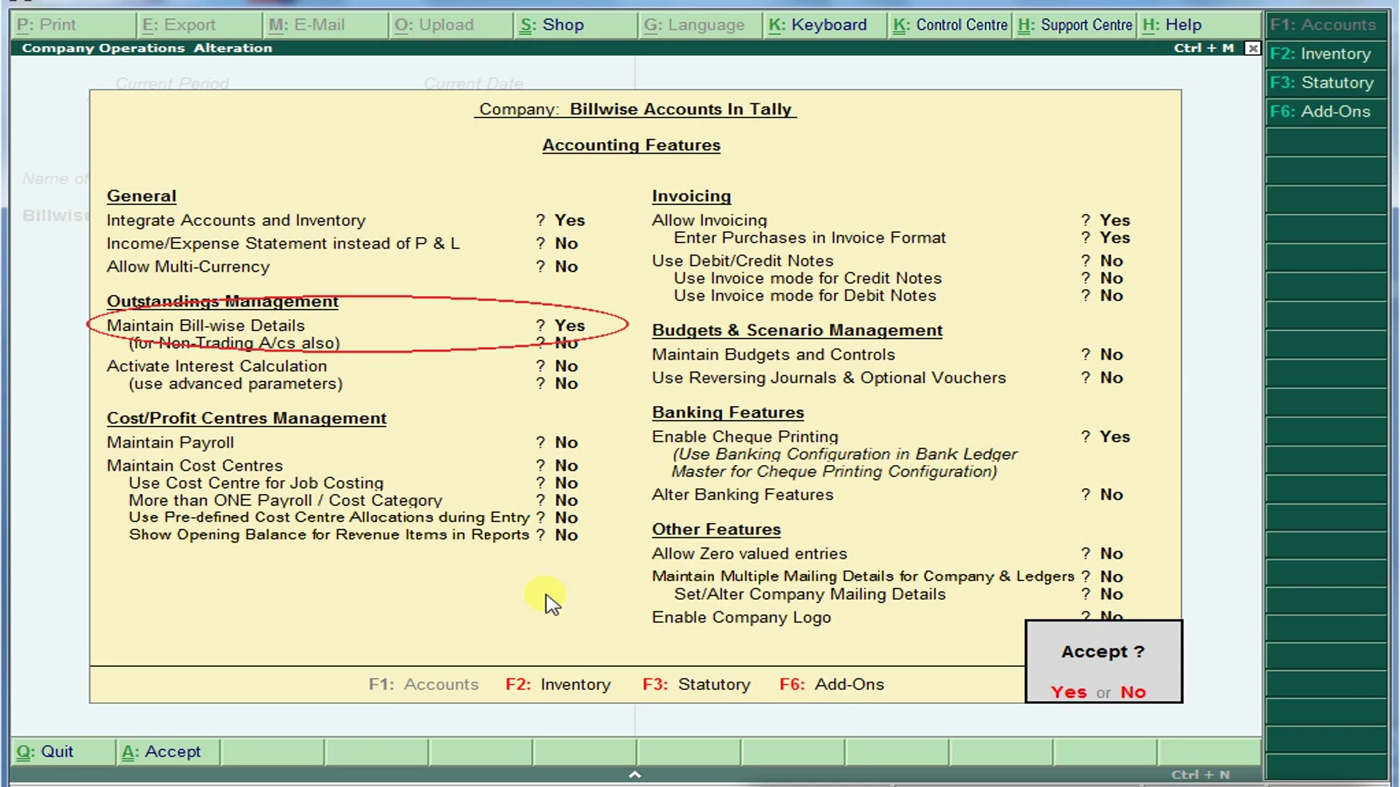
pyautogui.press('Return')
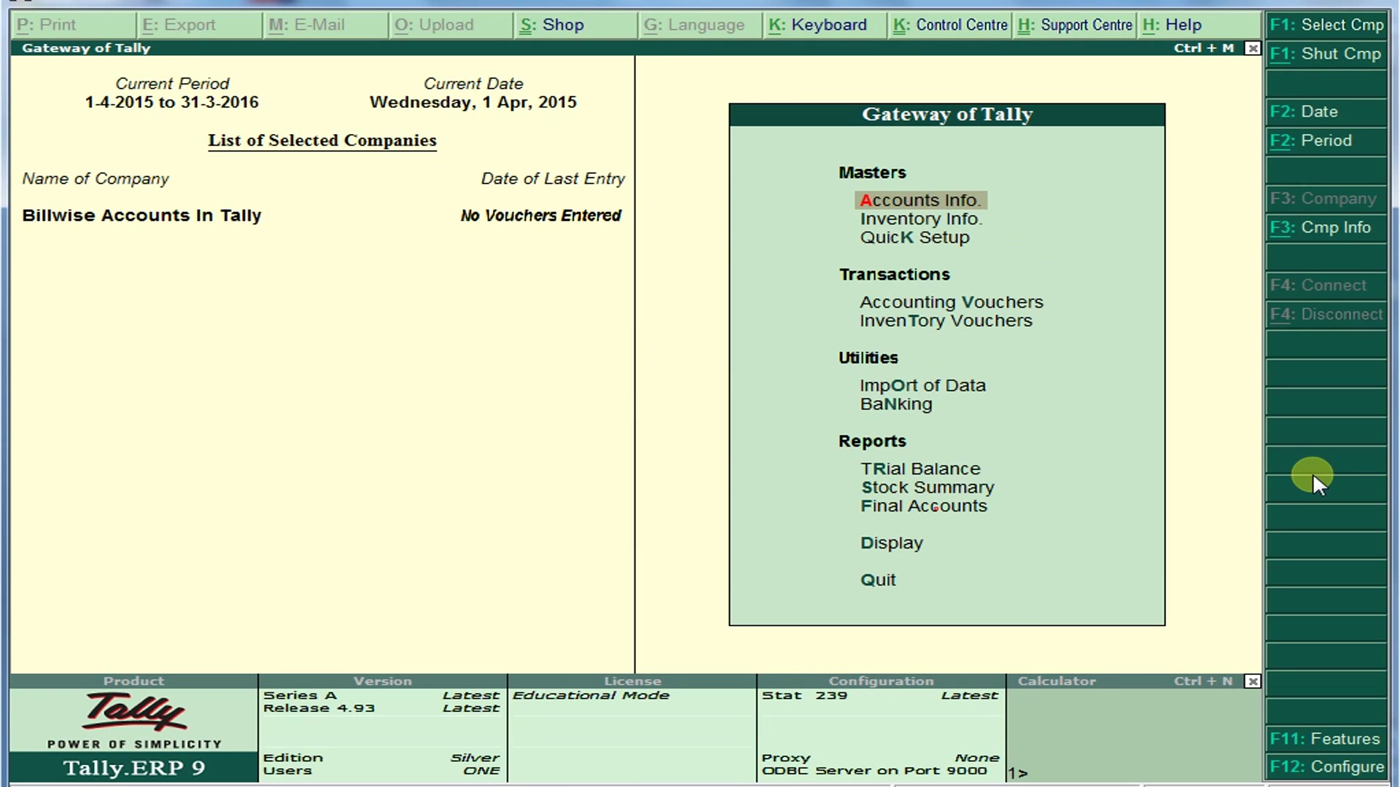
# - Keep Use Defaults for Bill Allocations at No in F12 Invoice / Orders Entry, then return to Word
pyautogui.click(1334, 773)
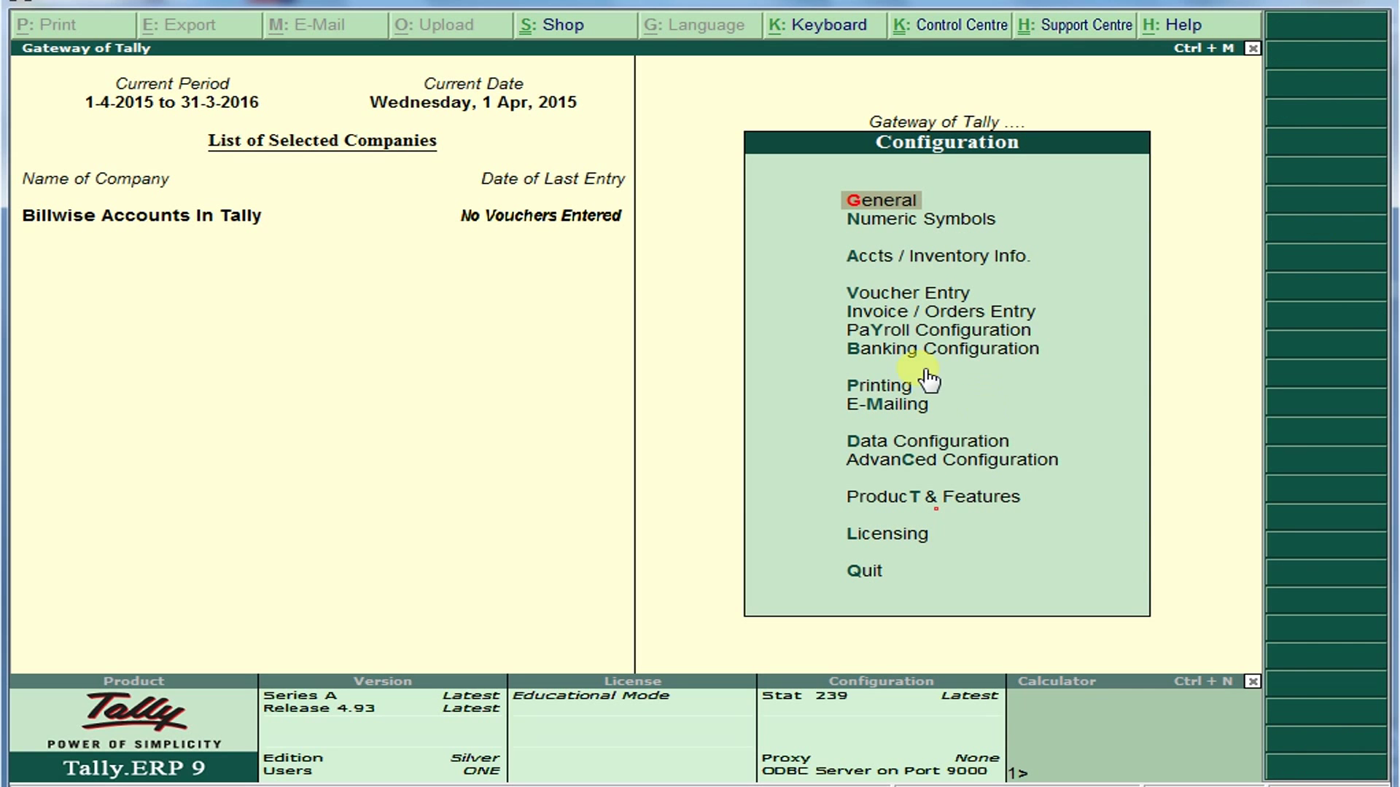
pyautogui.click(907, 313)
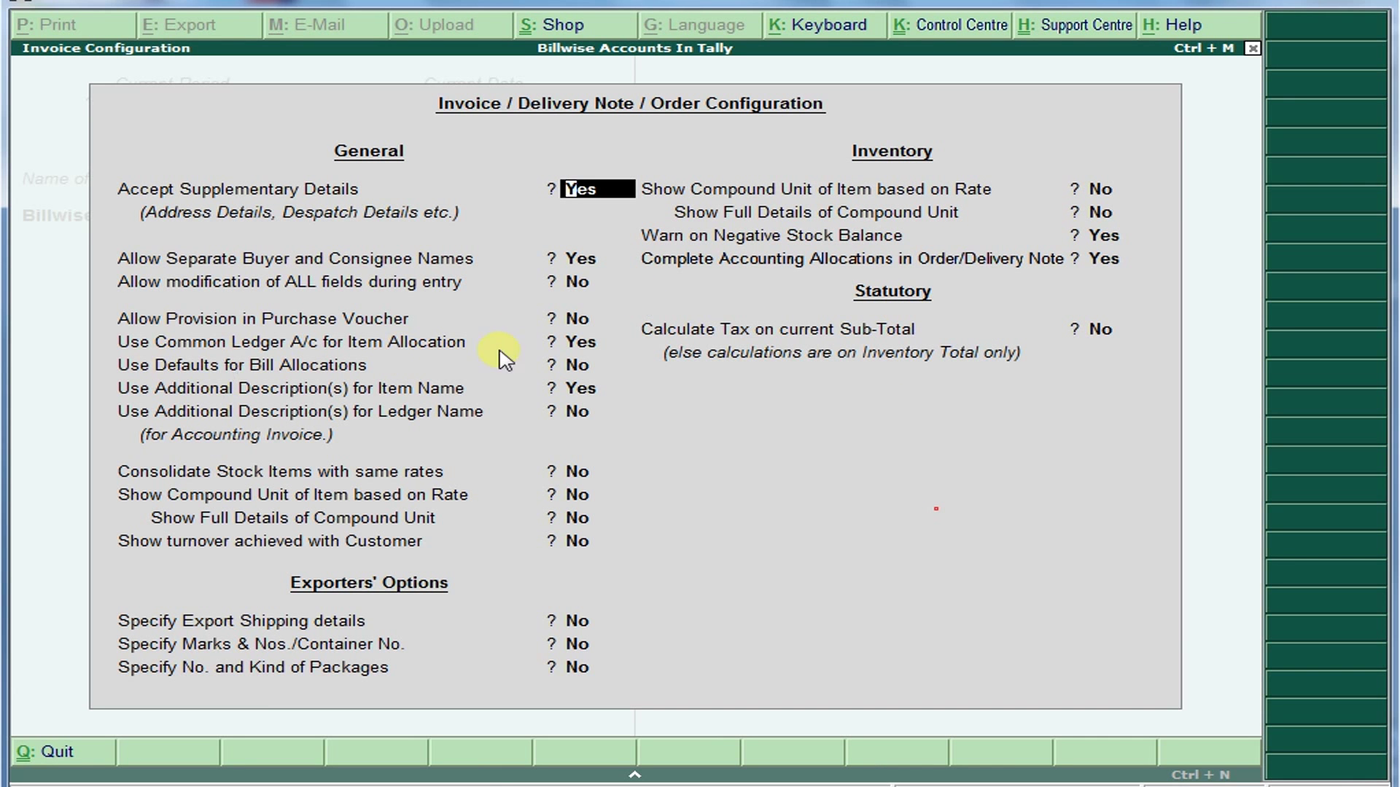
pyautogui.click(572, 365)
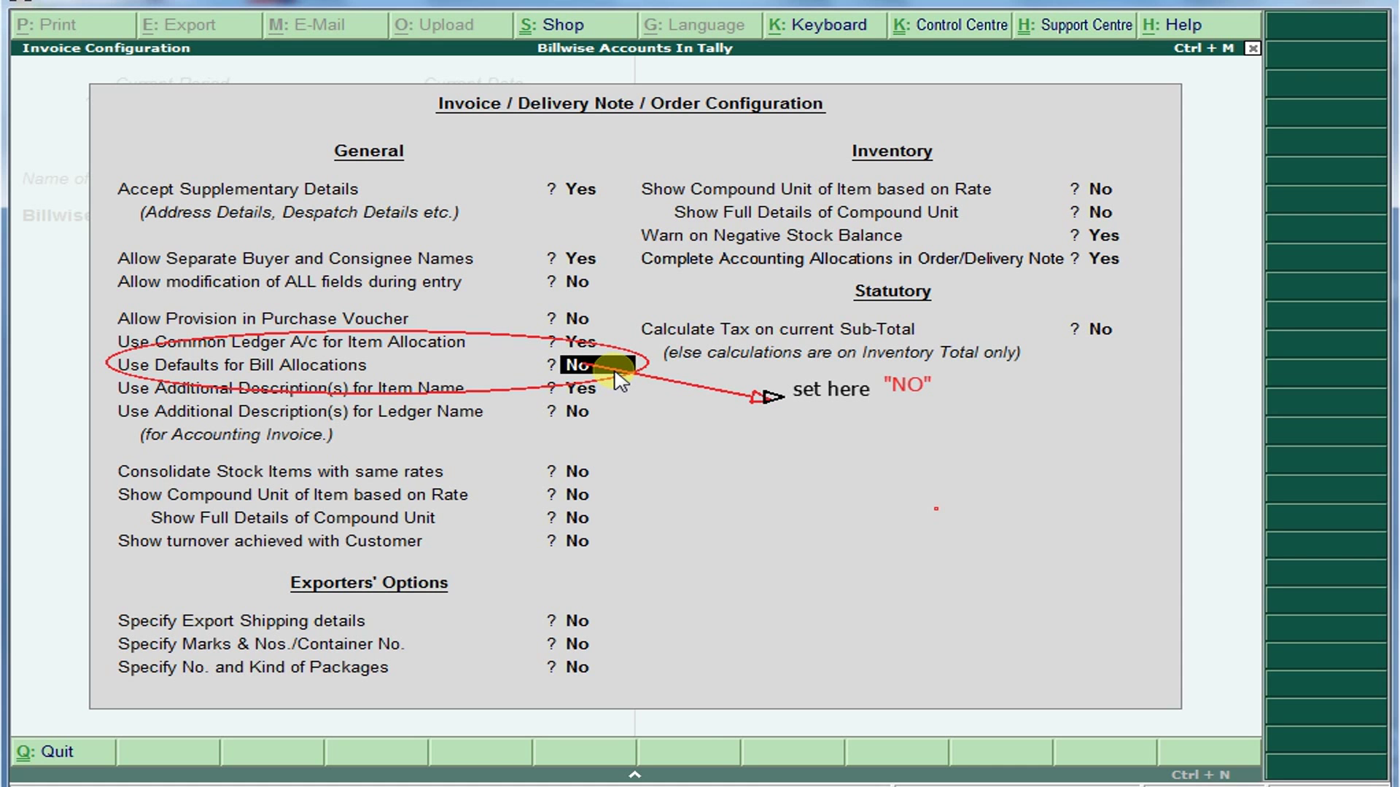
pyautogui.press('Return')
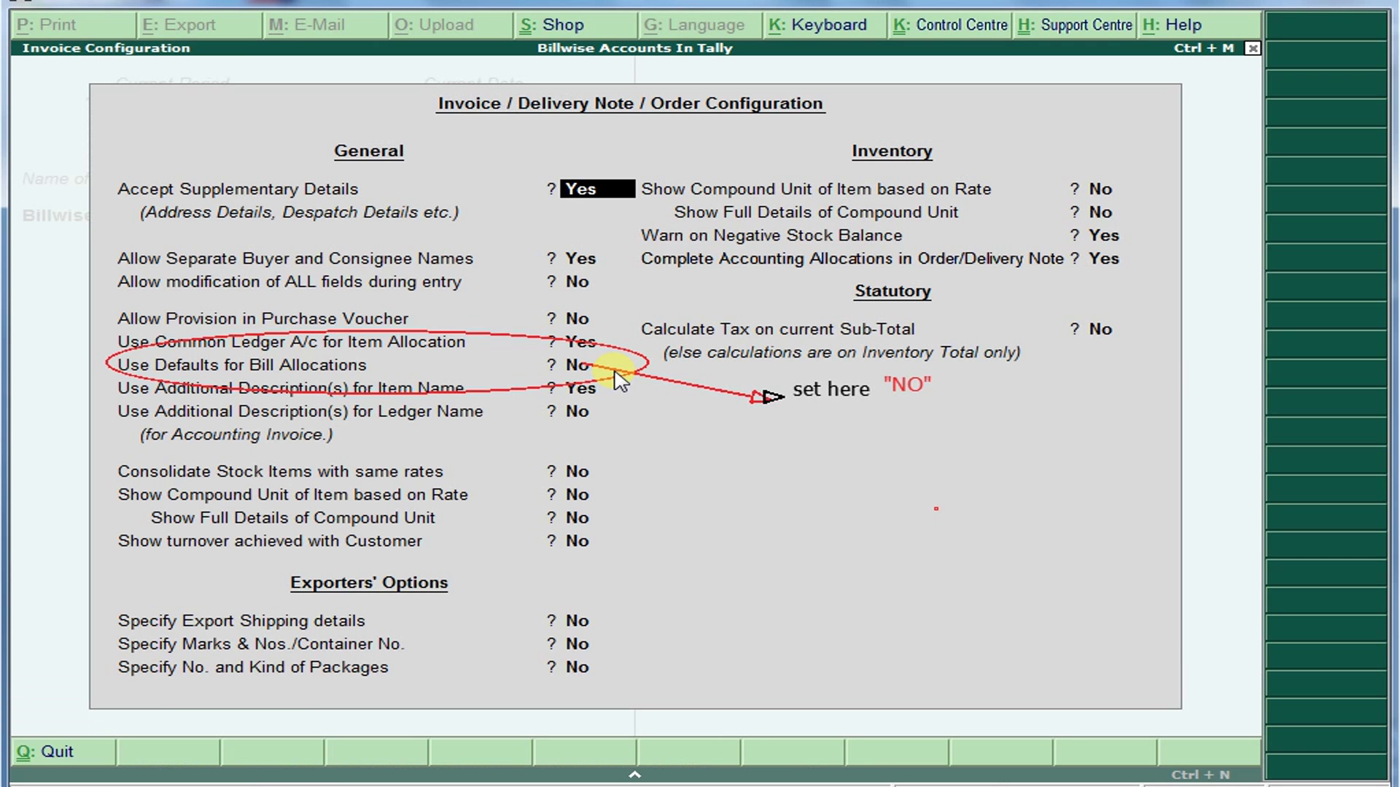
pyautogui.hotkey('ctrl', 'a')
pyautogui.hotkey('alt', 'Tab')
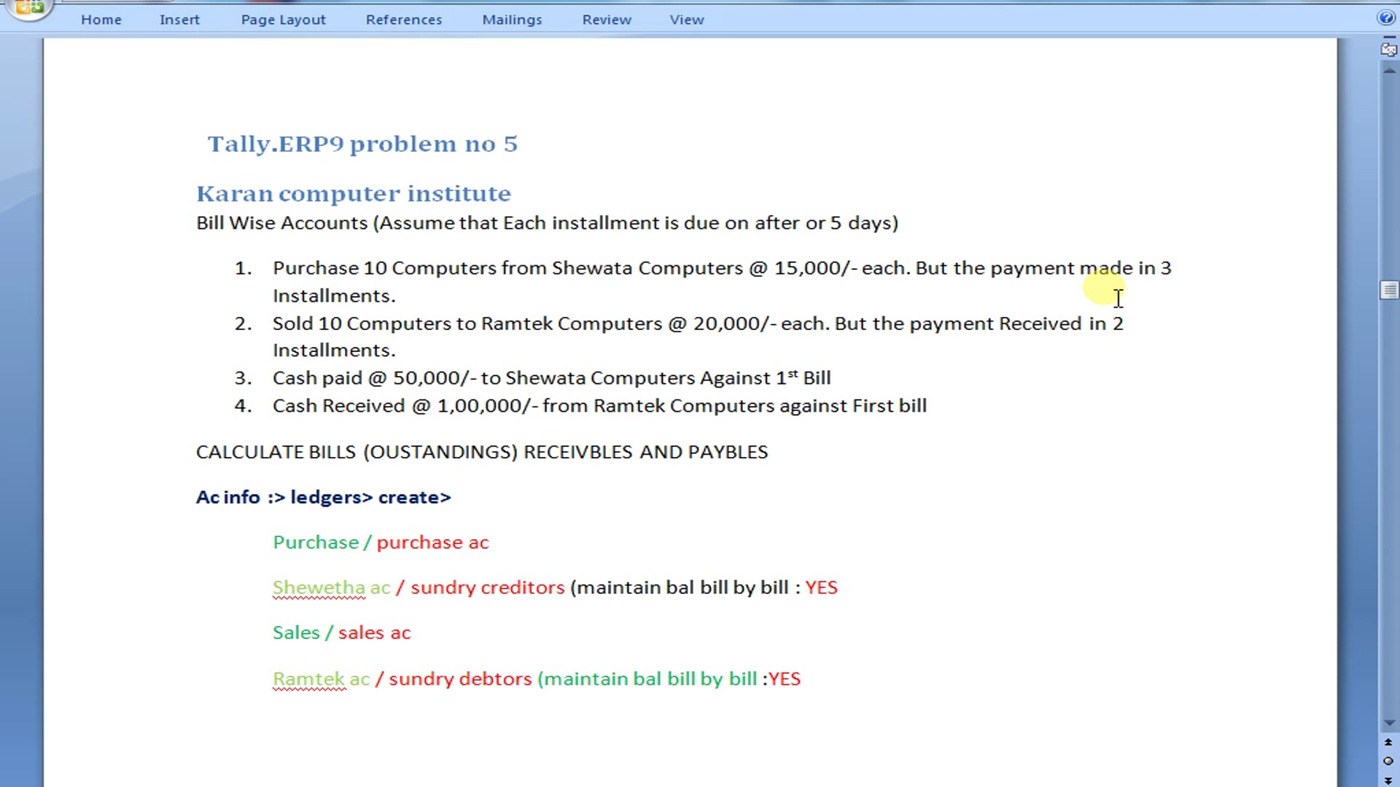
# - Create the PURCHASE ledger under Purchase Accounts
pyautogui.hotkey('alt', 'Tab')
pyautogui.press('Return')
pyautogui.press('Return')
pyautogui.press('Return')
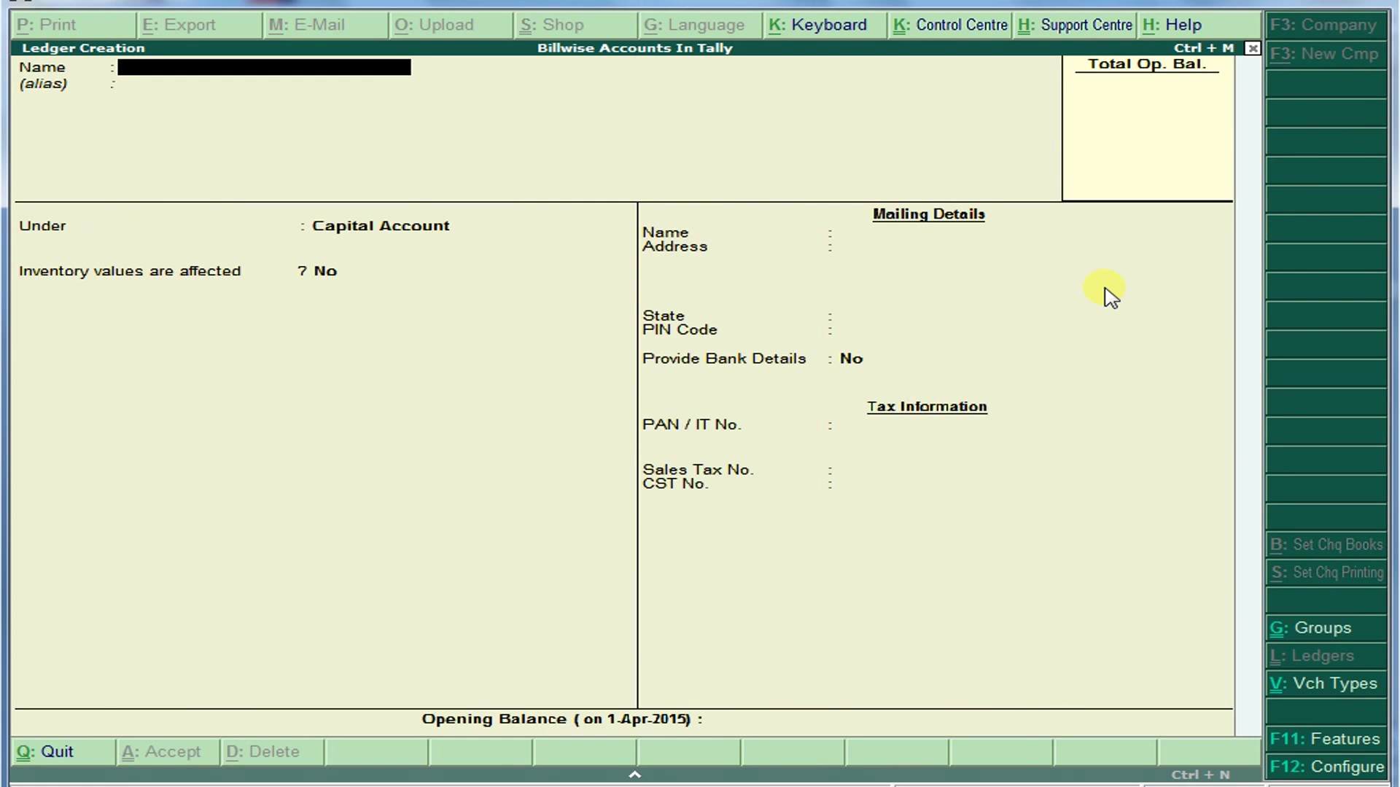
pyautogui.write('PURCHASE')
pyautogui.press('Return')
pyautogui.write('PU')
pyautogui.press('Return')
pyautogui.press('Return')
pyautogui.press('Return')
pyautogui.press('Return')
pyautogui.press('Return')
pyautogui.press('Return')
pyautogui.press('Return')
pyautogui.press('Return')
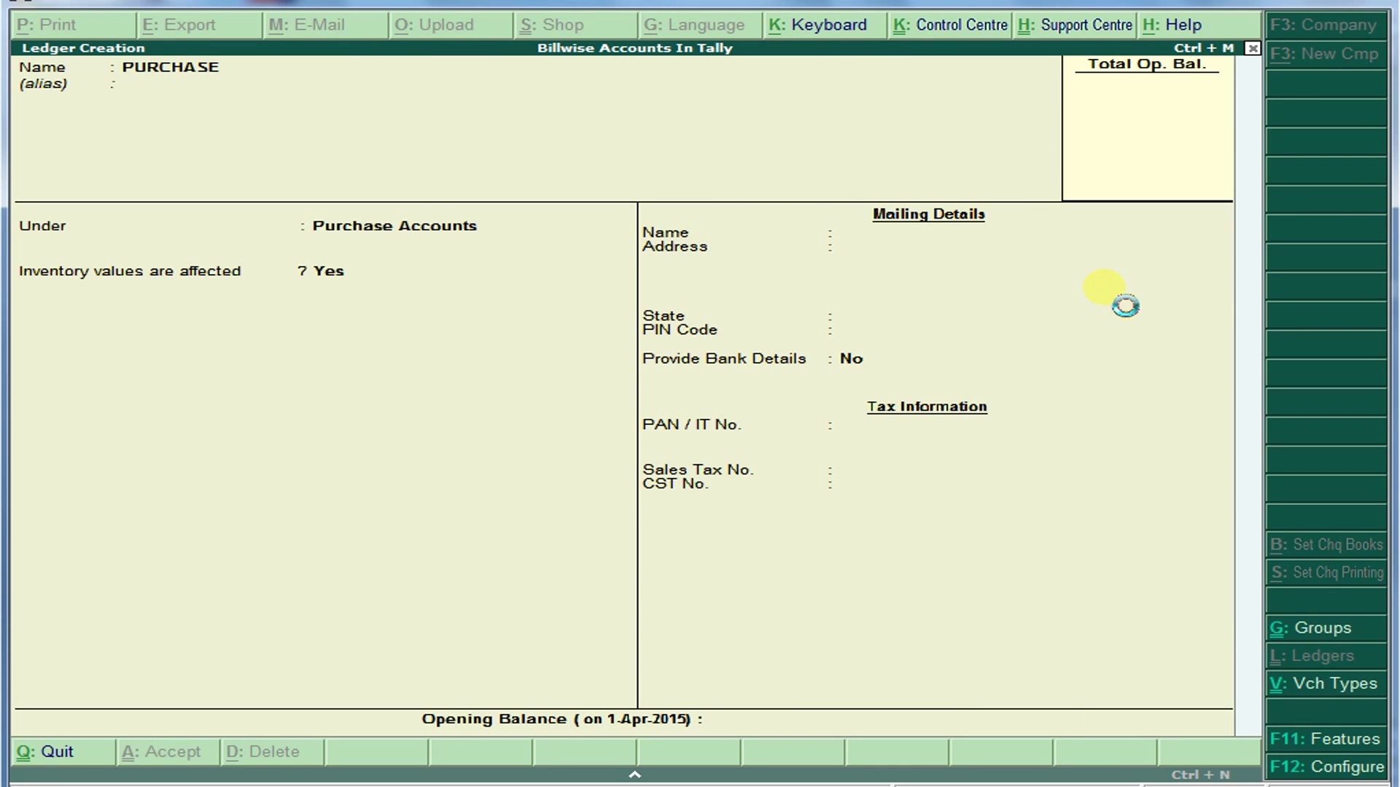
# - Create creditor ledger SWETHA COMPUTERS under Sundry Creditors with bill-by-bill balances set to Yes
pyautogui.hotkey('alt', 'Tab')
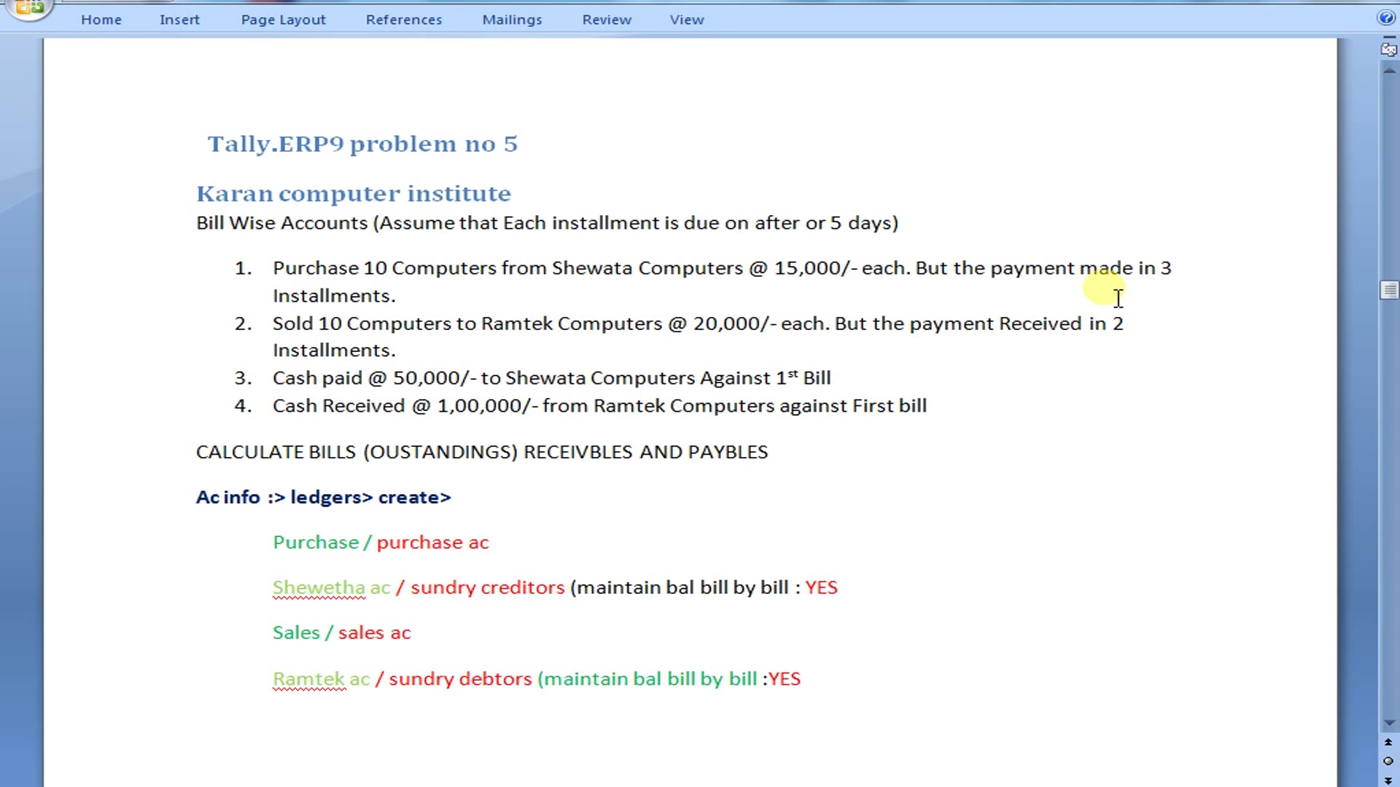
pyautogui.hotkey('alt', 'Tab')
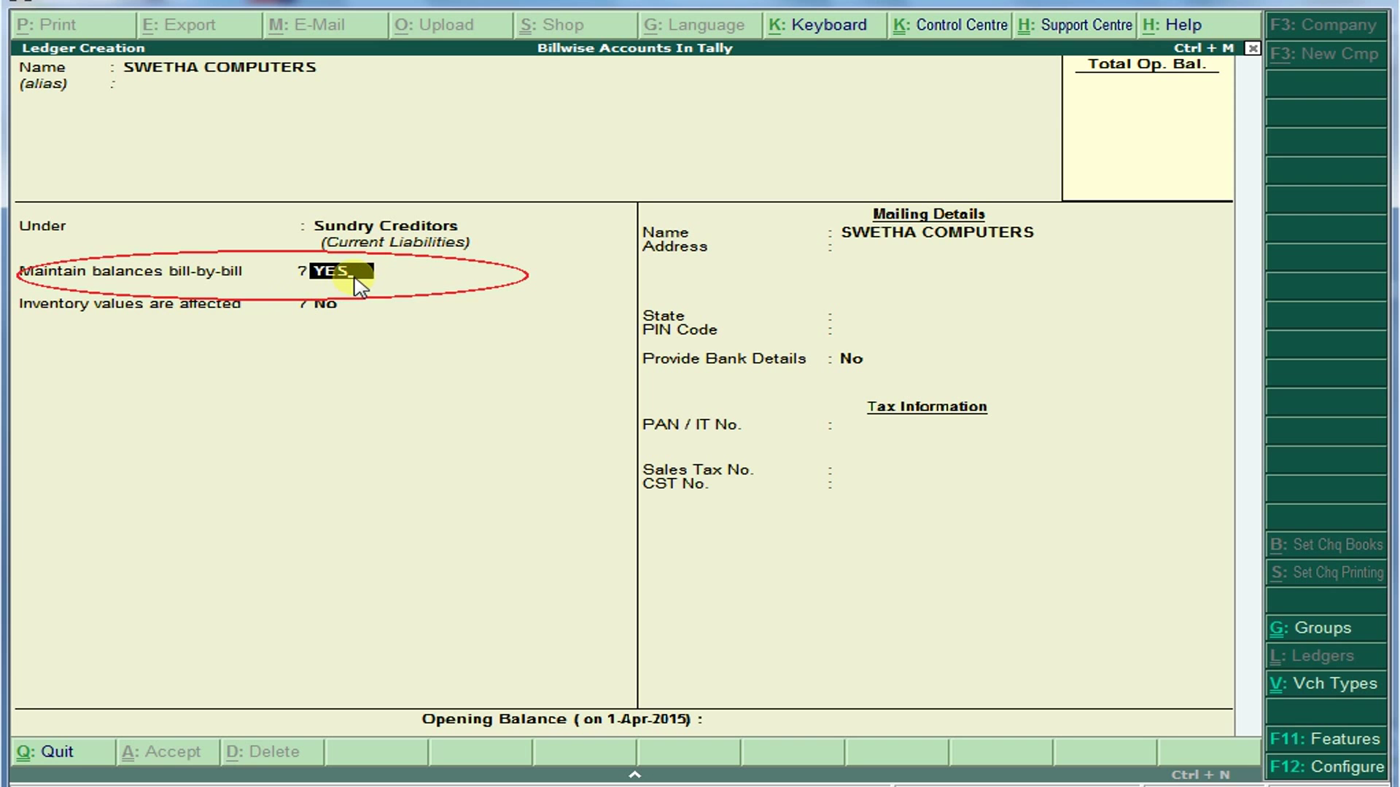
pyautogui.press('Return')
pyautogui.press('Return')
pyautogui.press('Return')
pyautogui.press('Return')
pyautogui.press('Return')
pyautogui.press('Return')
pyautogui.press('Return')
pyautogui.press('Return')
pyautogui.press('Return')
pyautogui.press('Return')
pyautogui.press('Return')
pyautogui.press('Return')
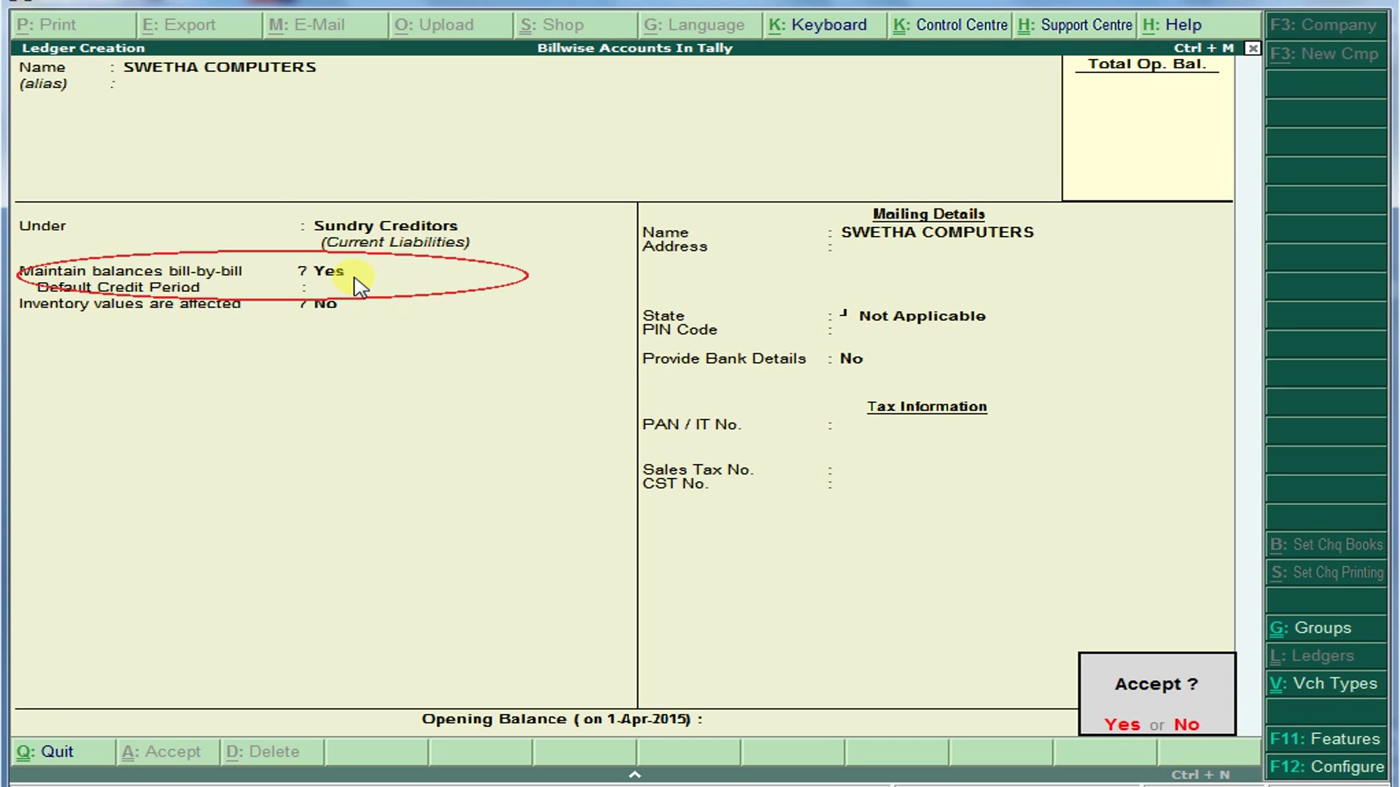
pyautogui.press('y')
pyautogui.hotkey('alt', 'Tab')
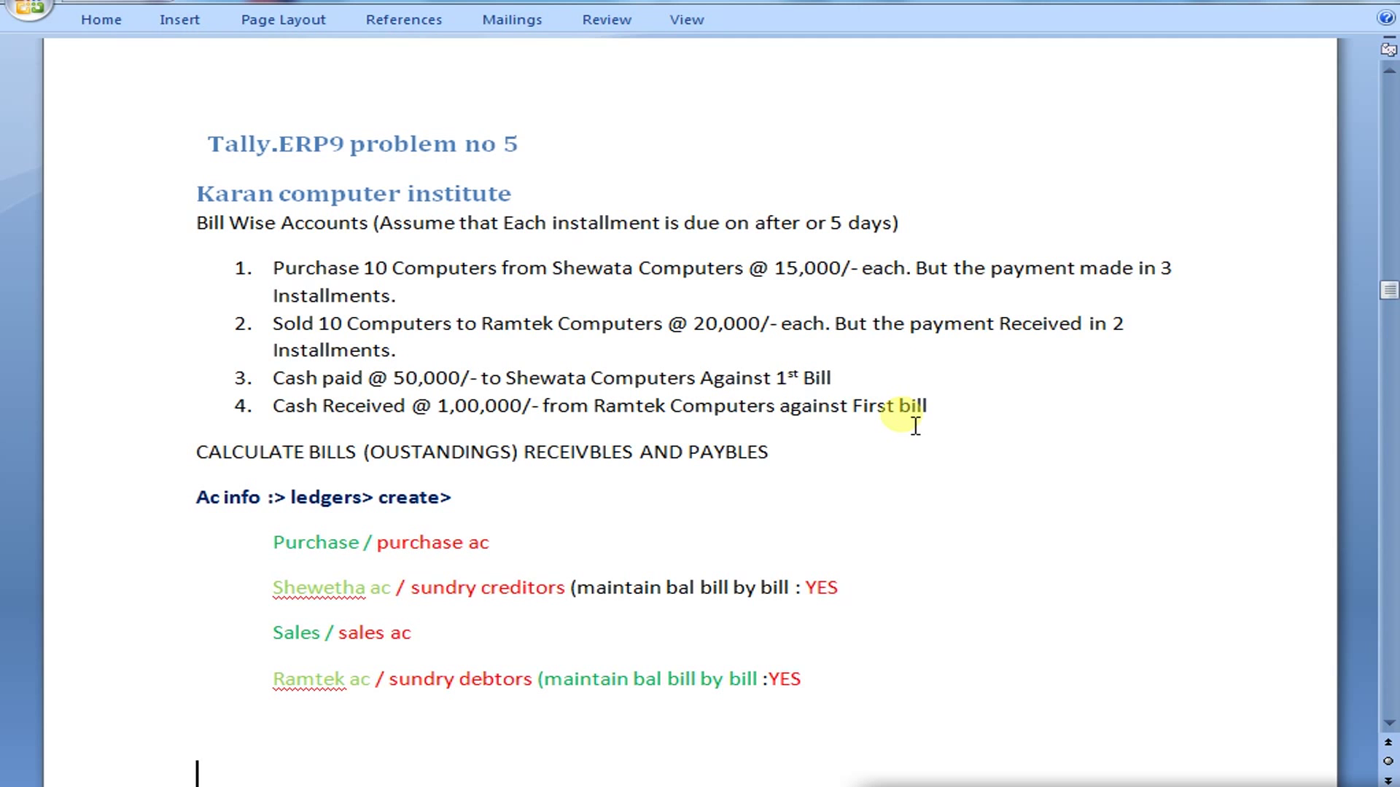
# - Save SALES under Sales Accounts and debtor RAMTEK with bill-by-bill Yes, then exit ledger creation
pyautogui.hotkey('alt', 'Tab')
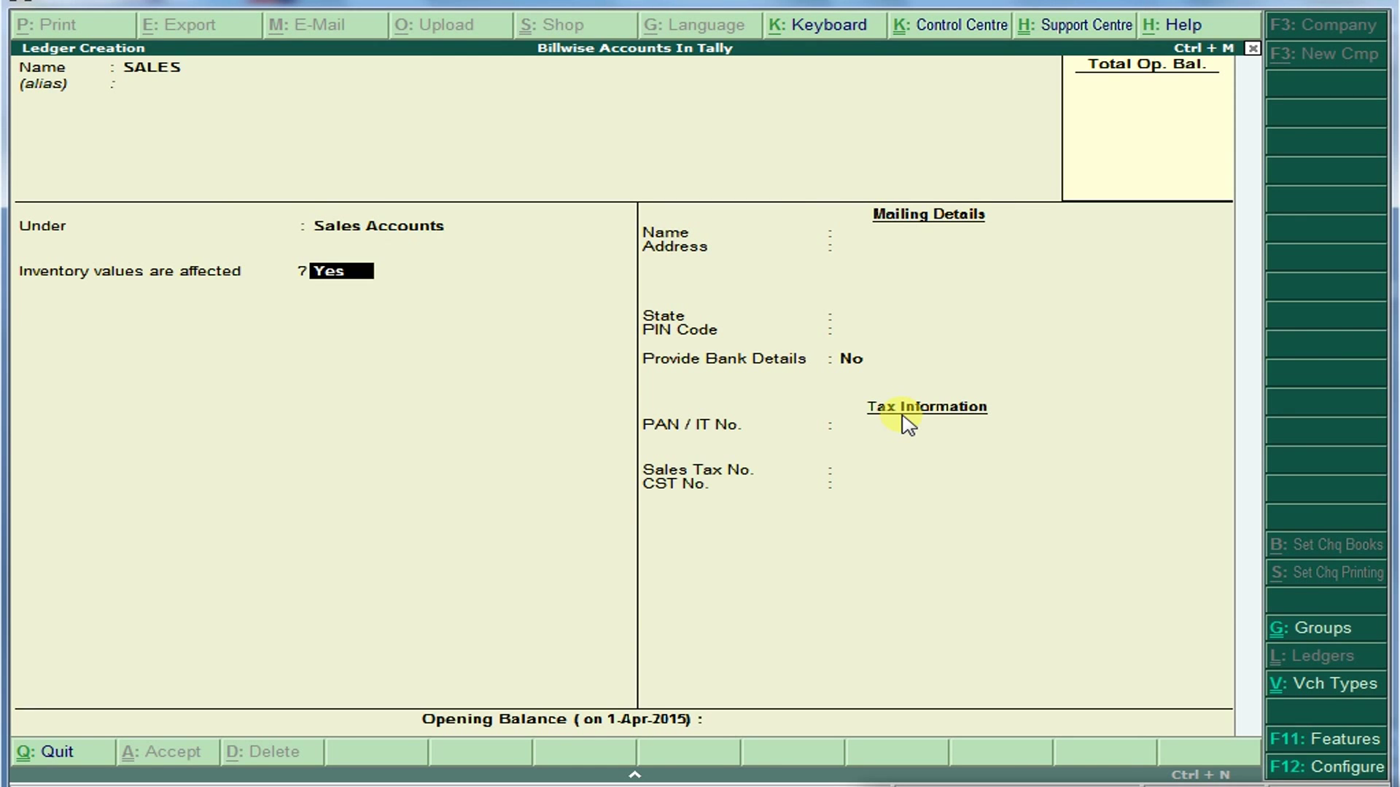
pyautogui.press('Return')
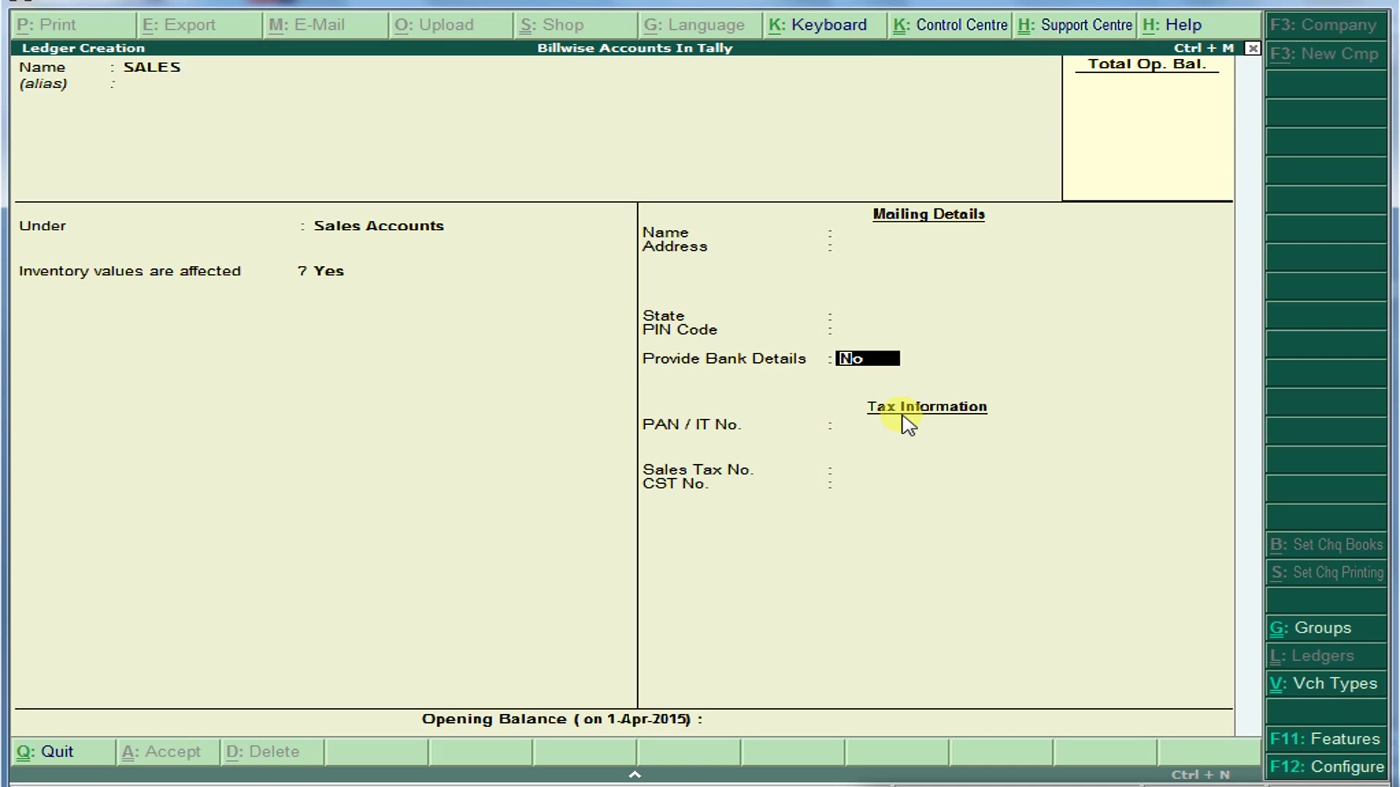
pyautogui.press('Return')
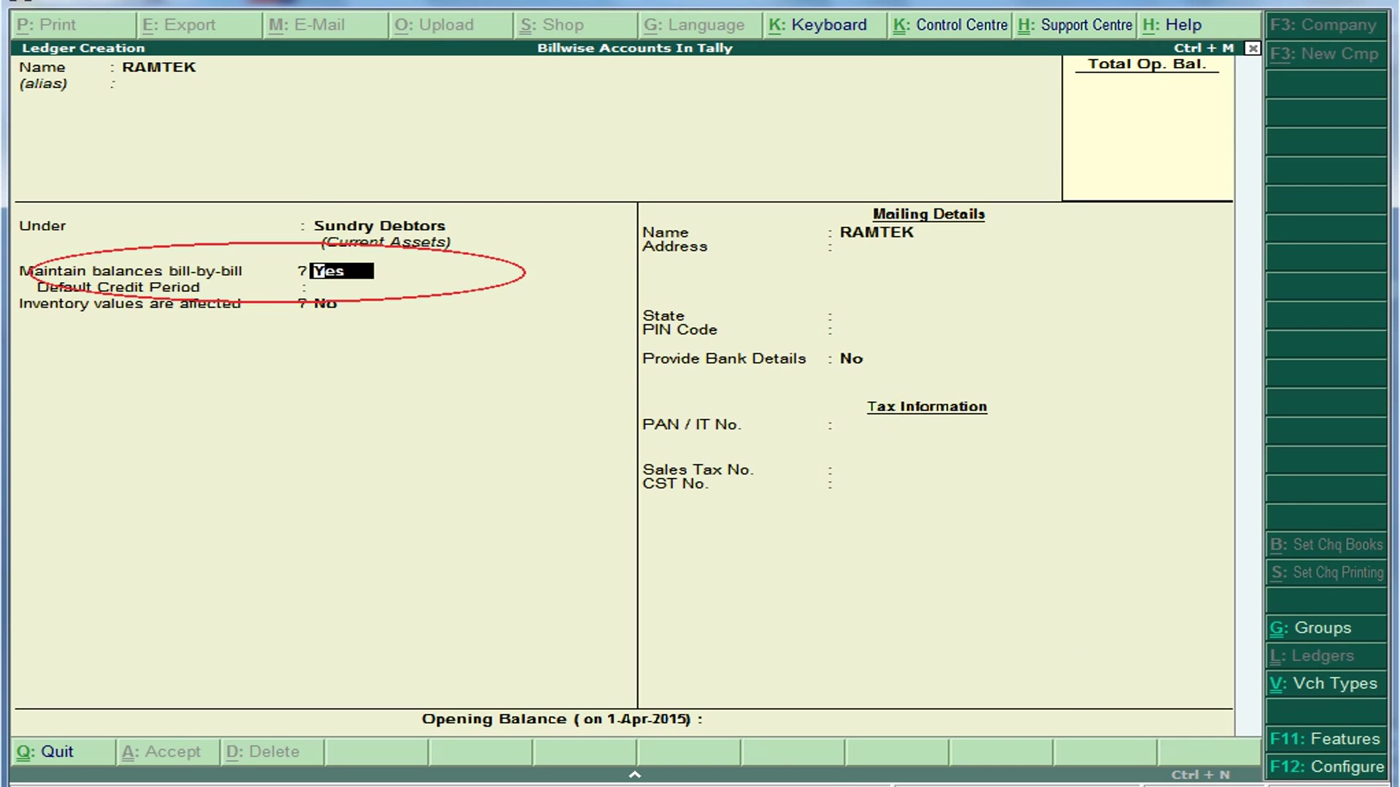
pyautogui.press('Return')
pyautogui.press('Return')
pyautogui.press('Return')
pyautogui.press('Return')
pyautogui.press('Return')
pyautogui.press('Return')
pyautogui.press('Return')
pyautogui.press('Return')
pyautogui.press('Return')
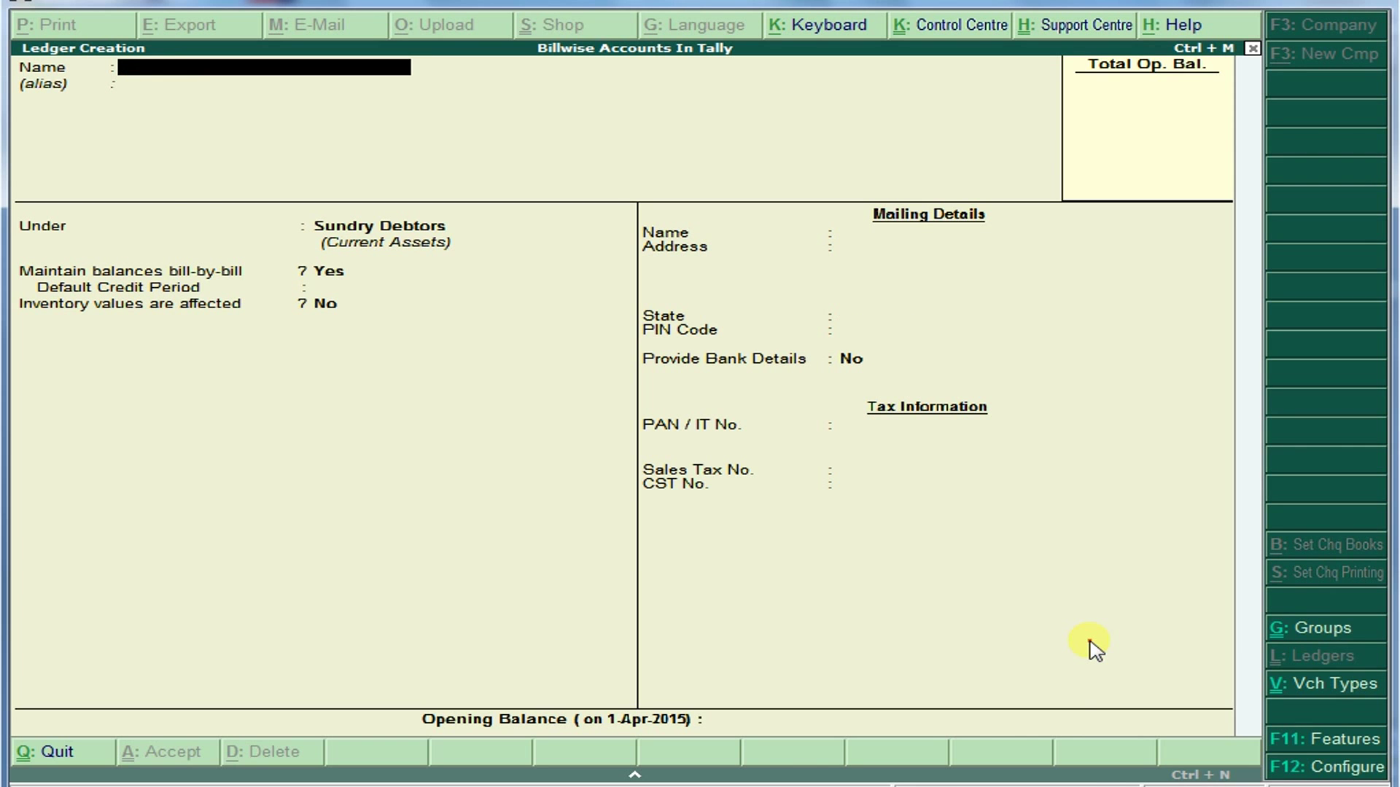
pyautogui.press('Escape')
pyautogui.press('Escape')
pyautogui.press('Escape')
pyautogui.press('i')
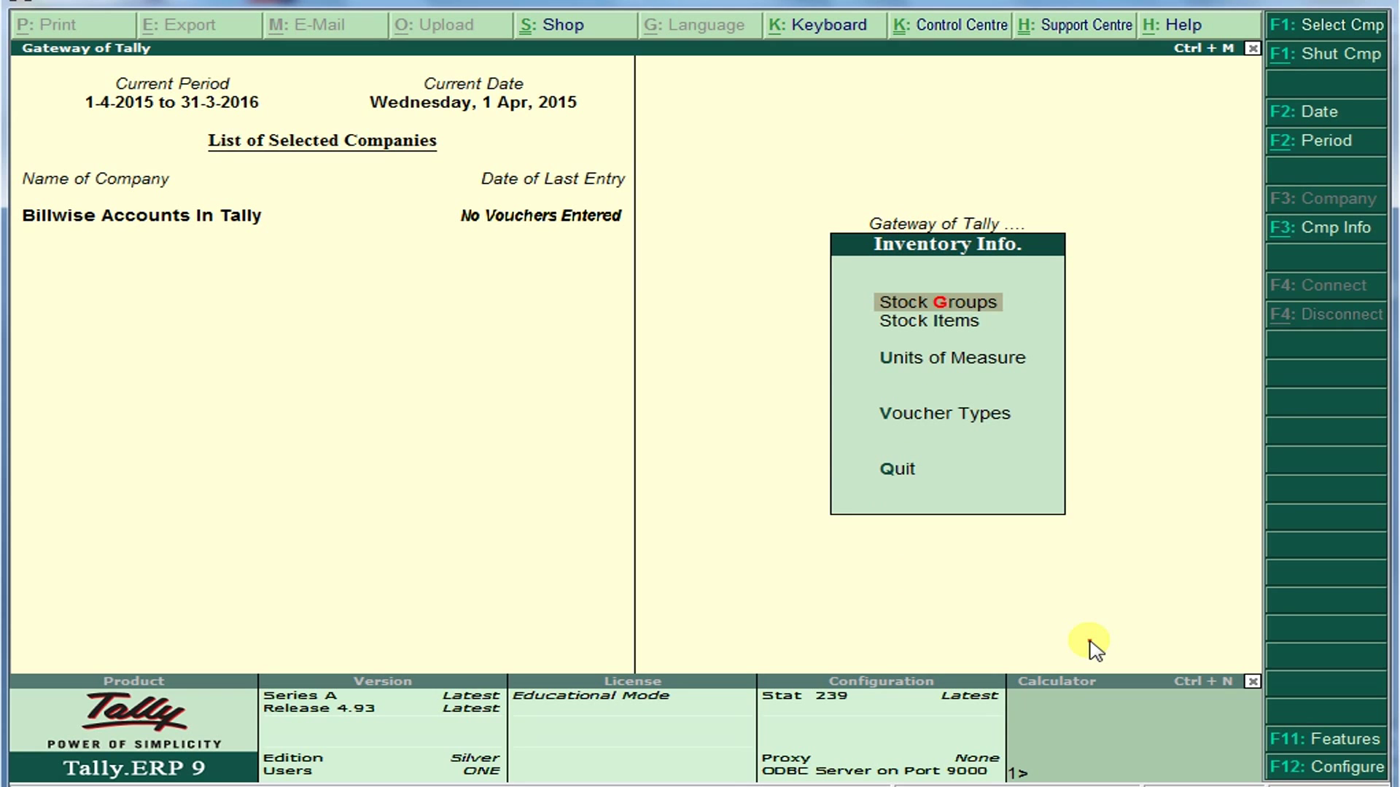
# - Enter Accounting Vouchers from the Gateway, reaching a blank Payment voucher No. 1 dated 1-Apr-2015
pyautogui.press('Down')
pyautogui.press('Down')
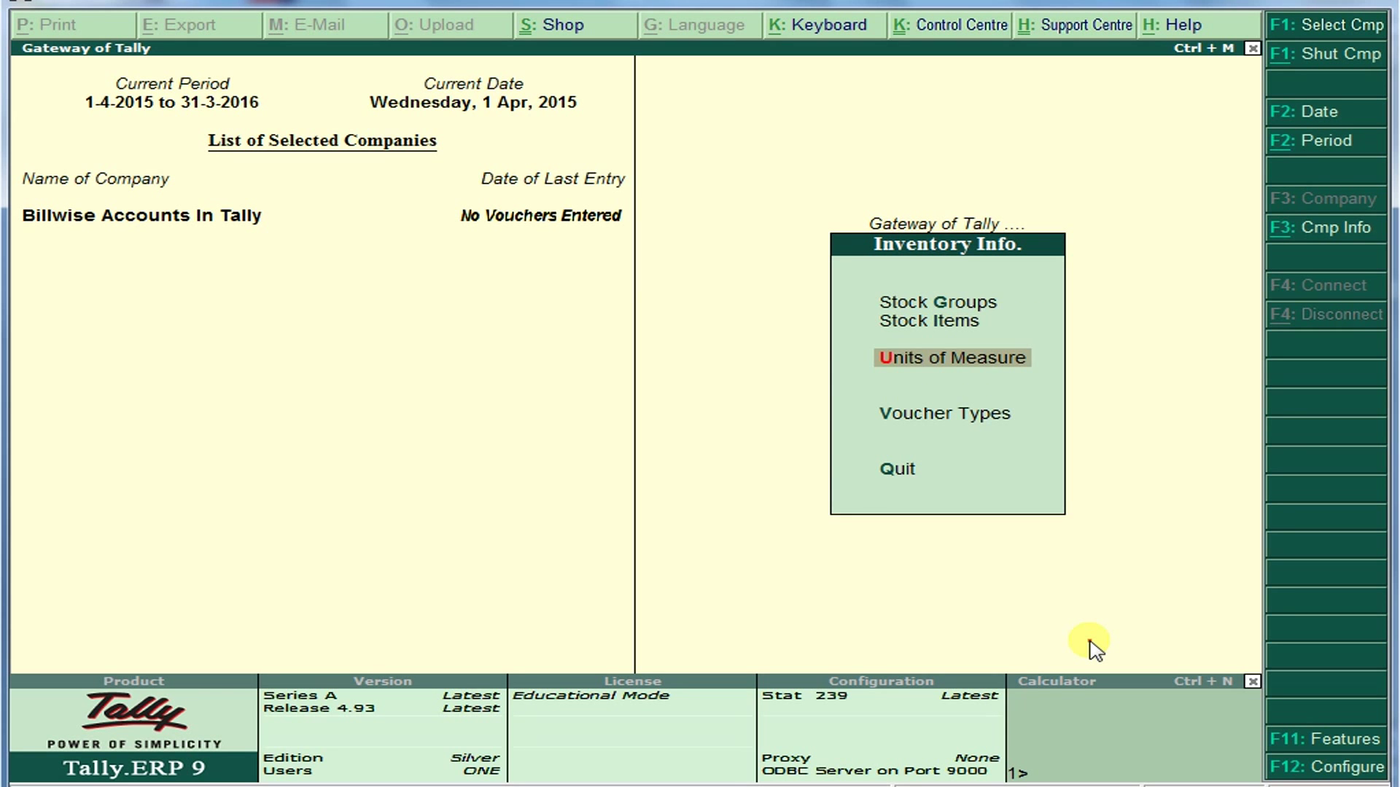
pyautogui.press('Escape')
pyautogui.press('Down')
pyautogui.press('Down')
pyautogui.press('Down')
pyautogui.press('Down')
pyautogui.press('Up')
pyautogui.press('Return')
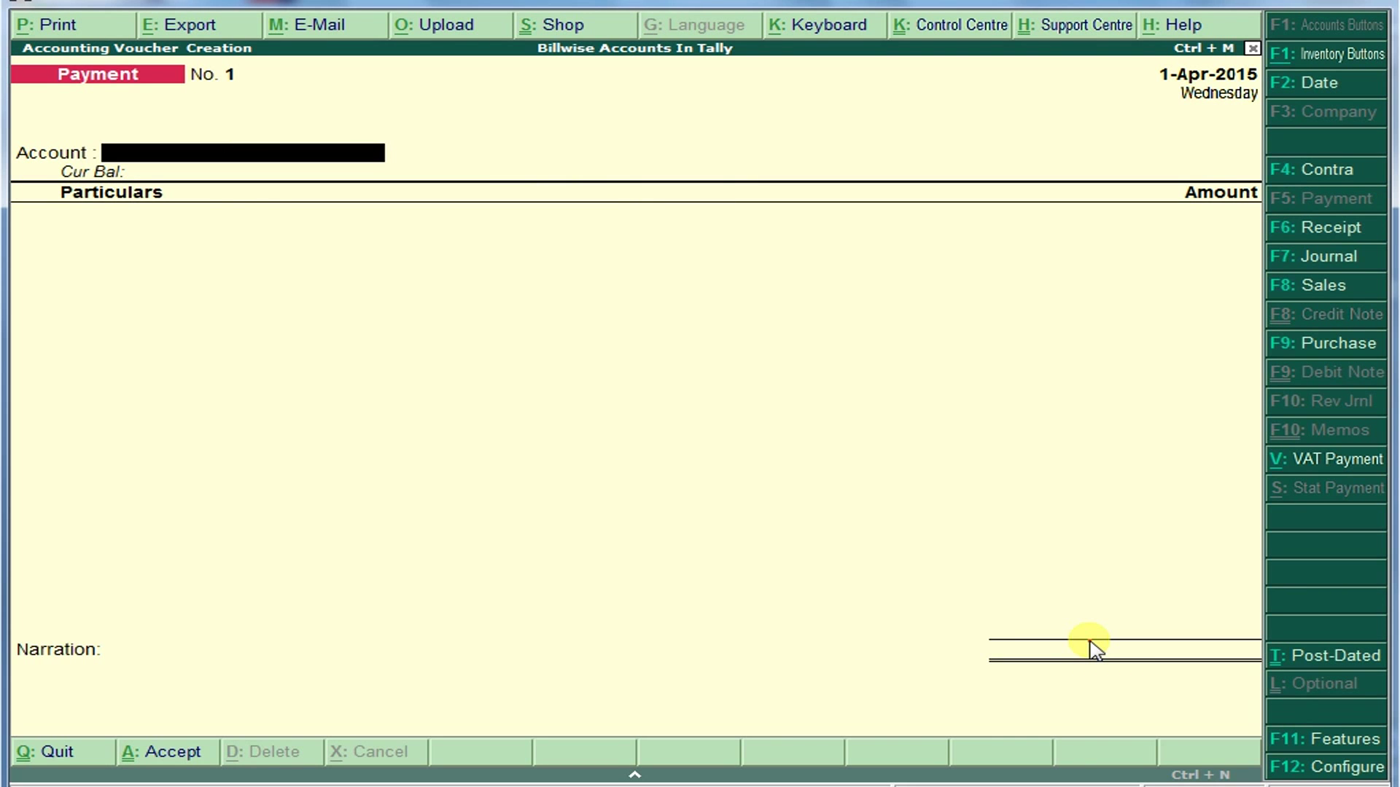
pyautogui.hotkey('alt', 'Tab')
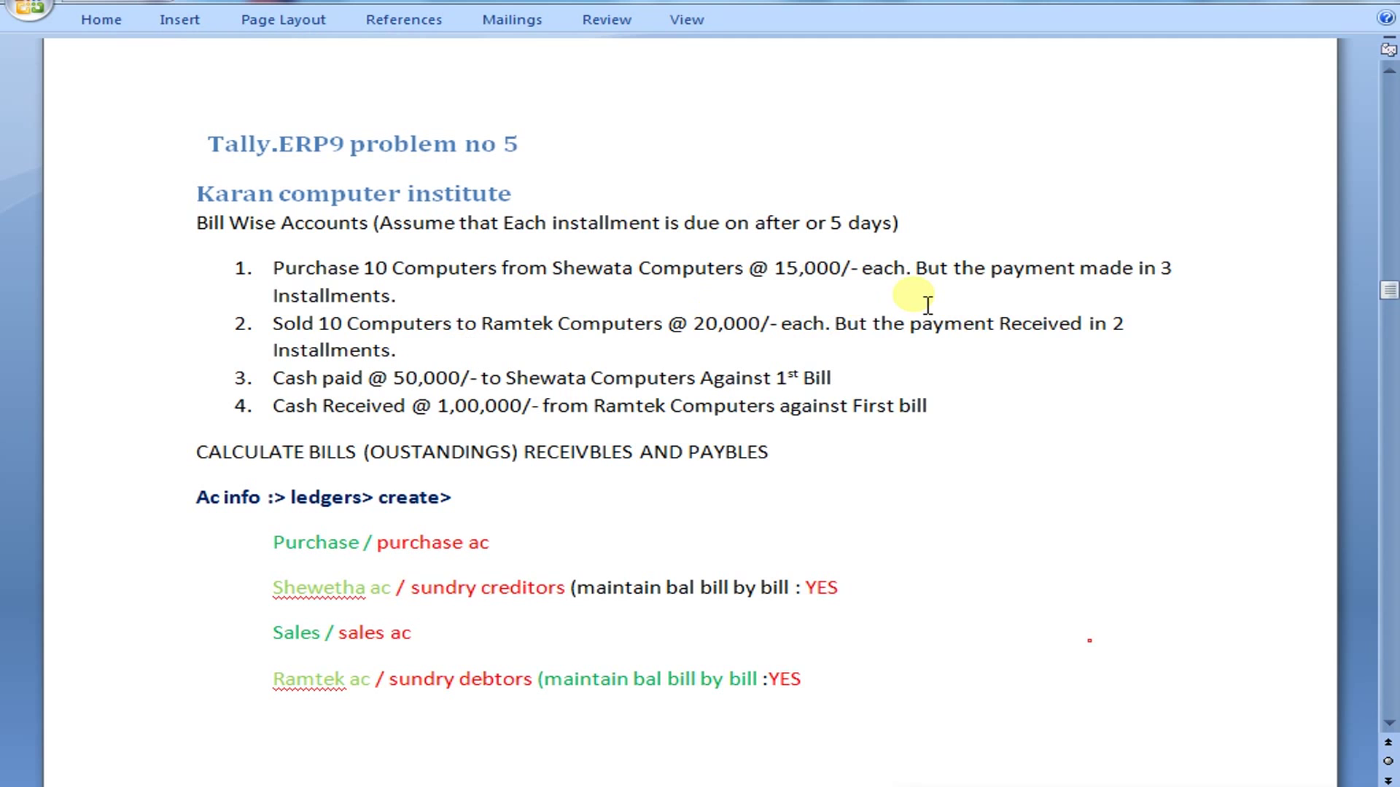
pyautogui.hotkey('alt', 'Tab')
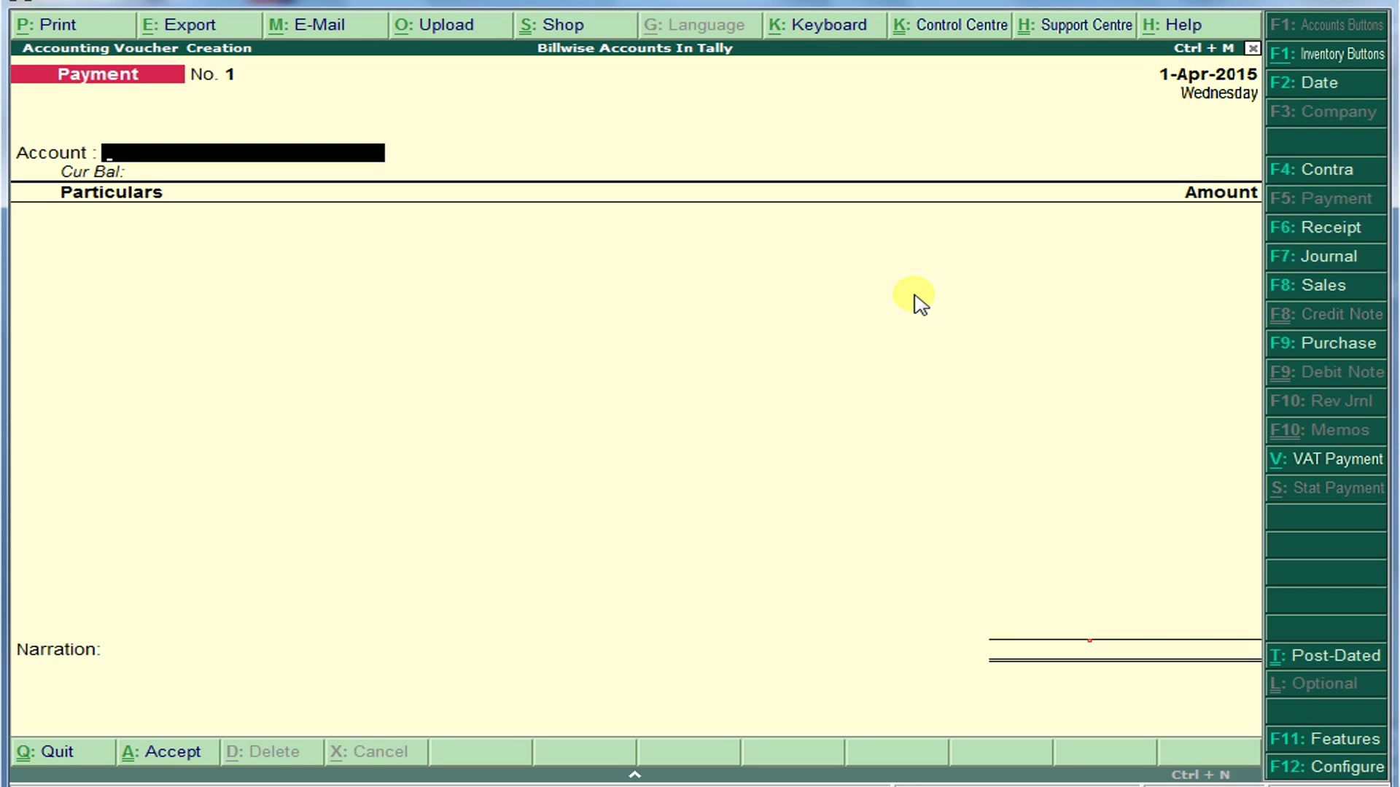
# - Enter a Purchase of 10 COMPUTERS at 15,000 from SWETHA COMPUTERS to the PURCHASE ledger
pyautogui.click(1315, 343)
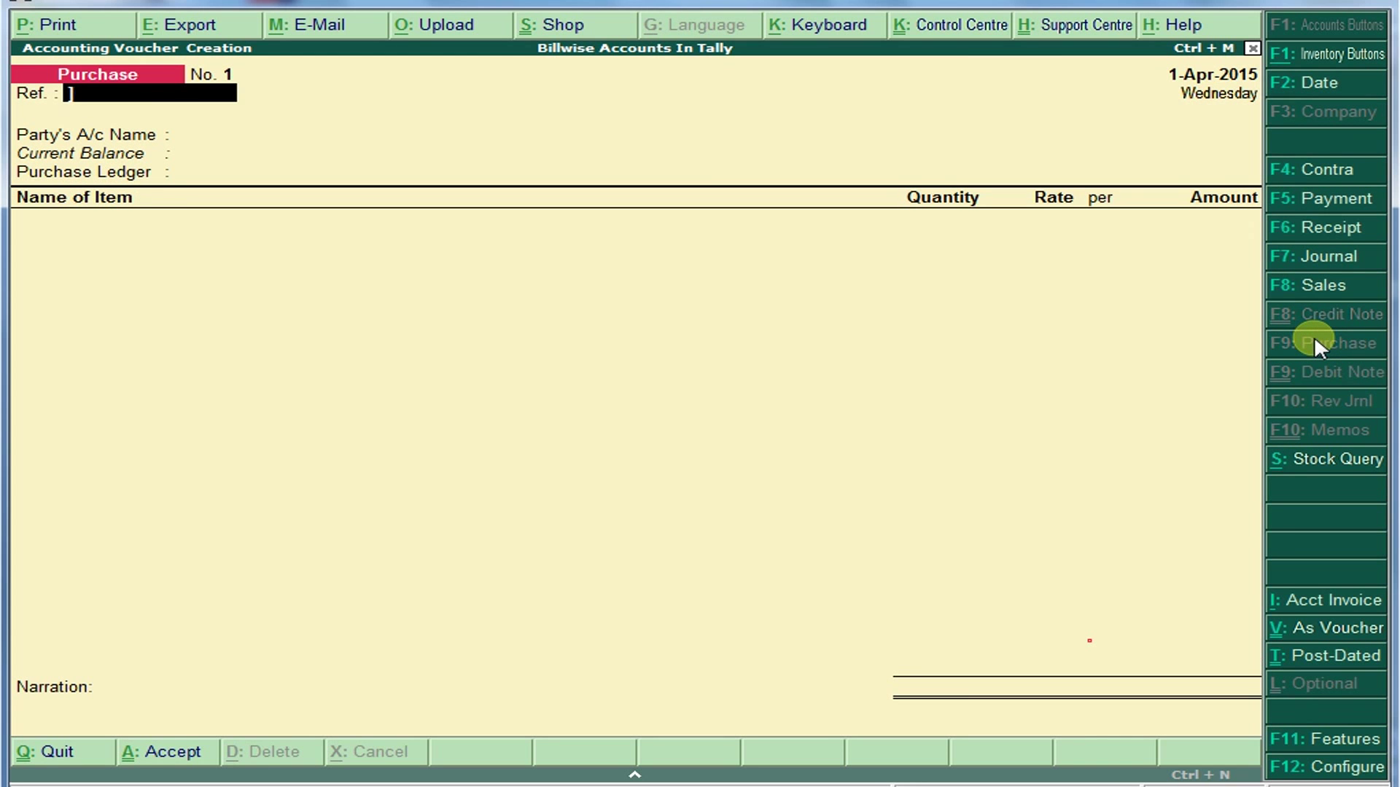
pyautogui.press('Return')
pyautogui.press('Down')
pyautogui.press('Down')
pyautogui.press('Return')
pyautogui.press('Return')
pyautogui.press('Return')
pyautogui.press('Return')
pyautogui.press('Return')
pyautogui.press('Return')
pyautogui.press('Return')
pyautogui.press('Return')
pyautogui.press('Return')
pyautogui.press('Down')
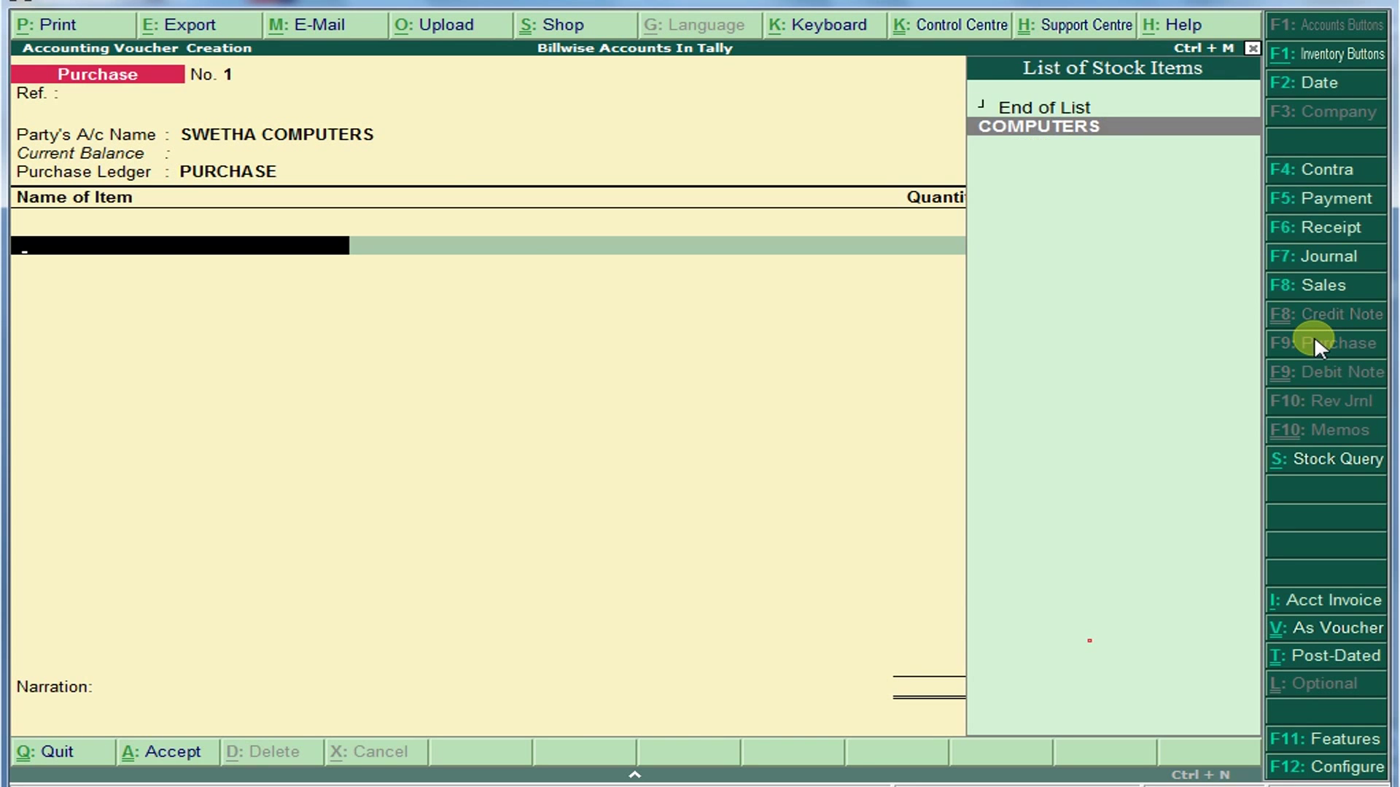
pyautogui.press('Return')
pyautogui.press('Return')
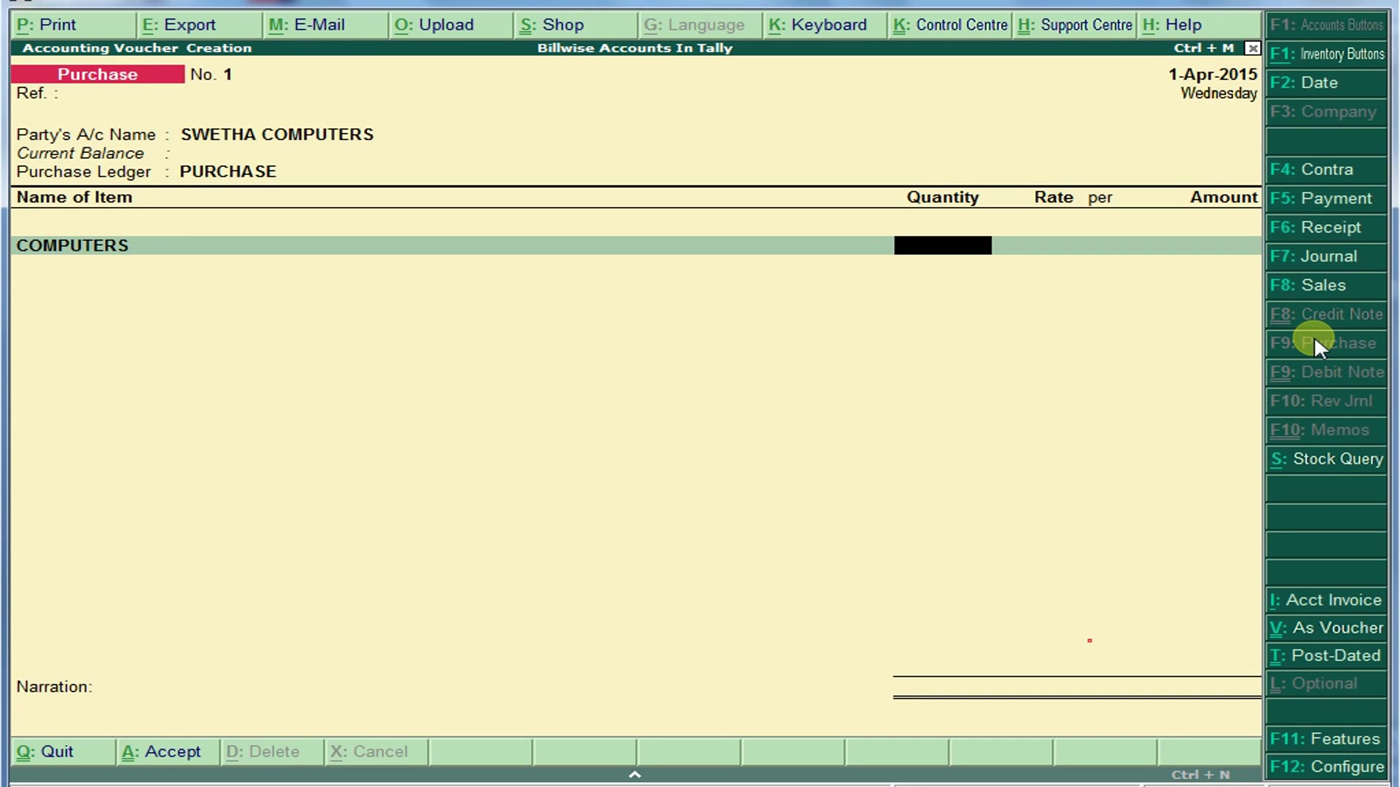
pyautogui.write('10')
pyautogui.press('Return')
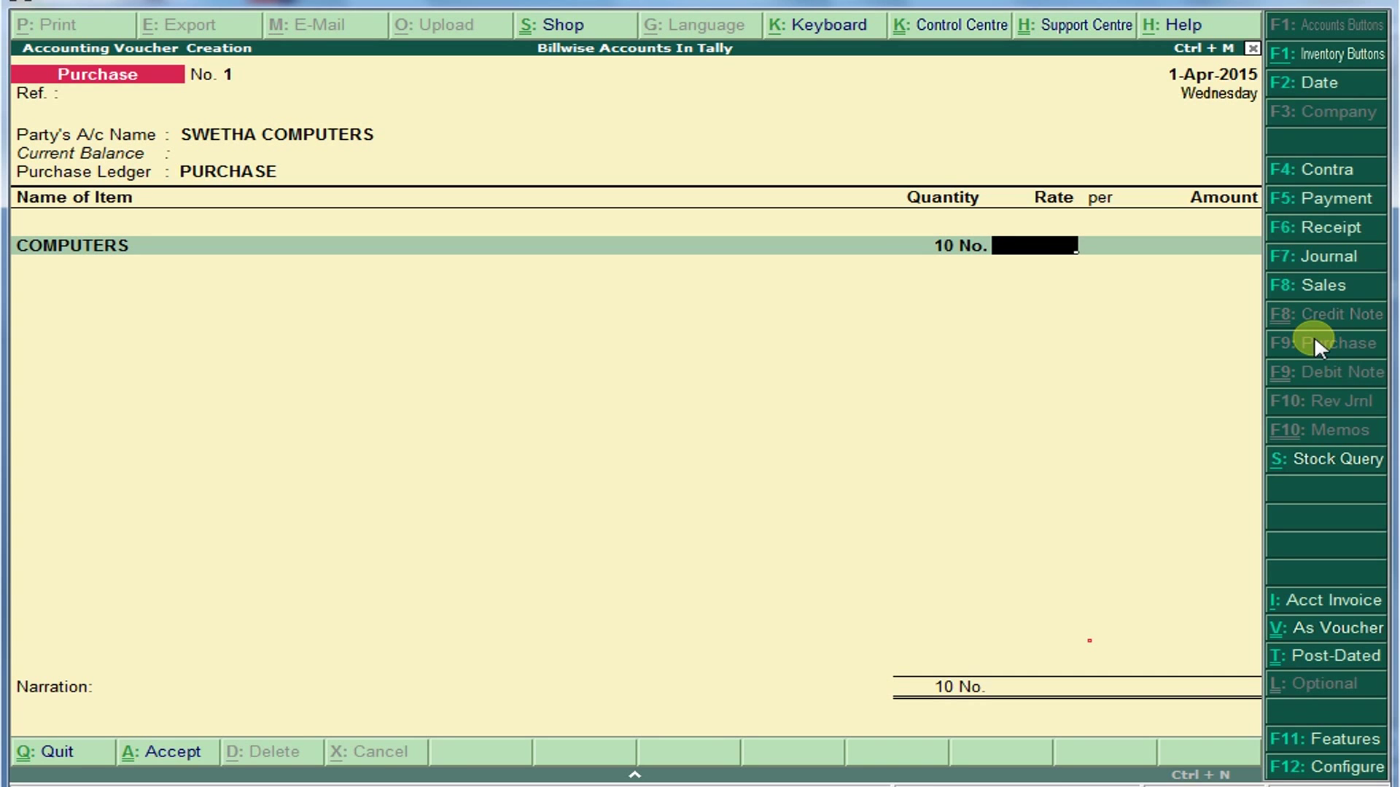
pyautogui.write('15,000')
pyautogui.press('Return')
pyautogui.press('Return')
pyautogui.press('Return')
pyautogui.press('Return')
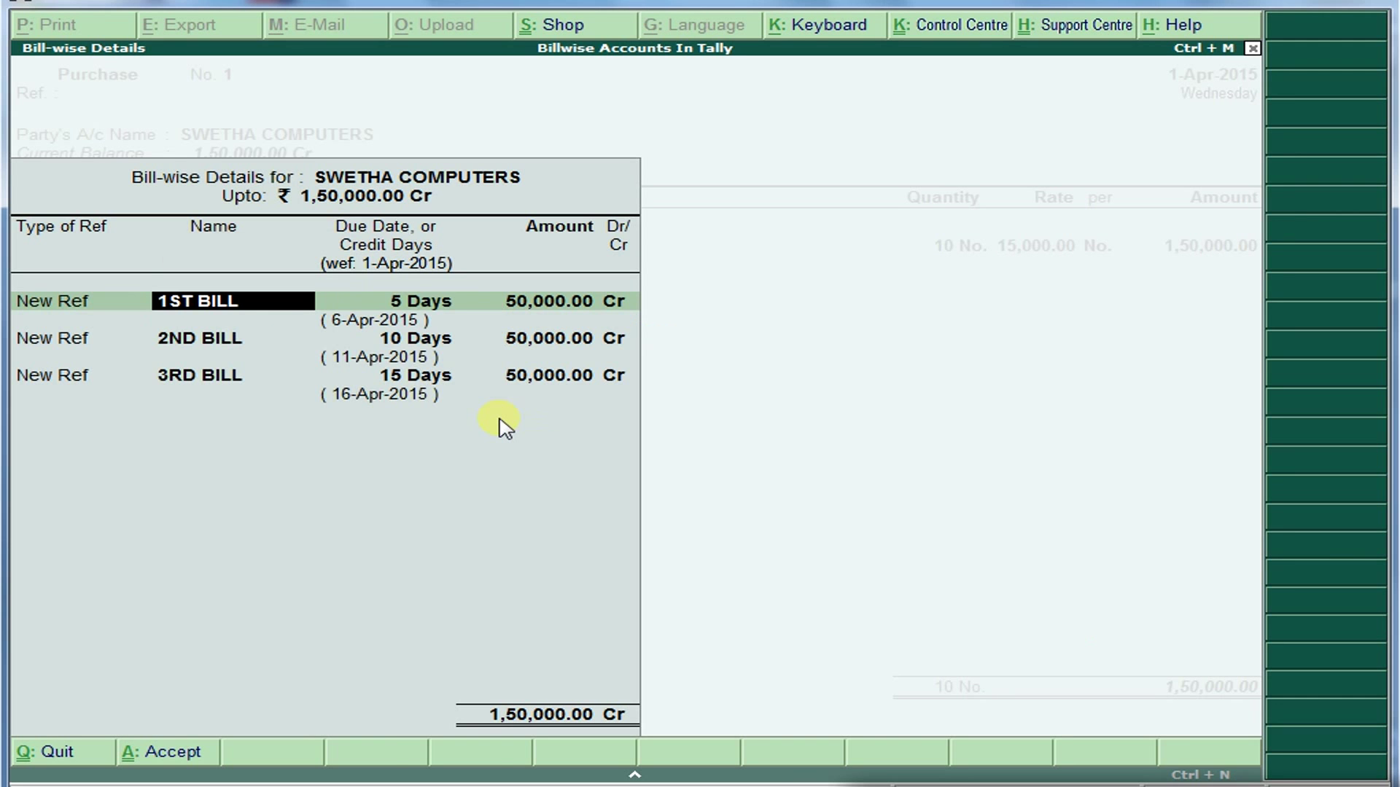
# - Split it into 1ST, 2ND, 3RD BILL of 50,000 each, due 5/10/15 days, and save
pyautogui.press('Return')
pyautogui.press('Return')
pyautogui.press('Return')
pyautogui.press('Return')
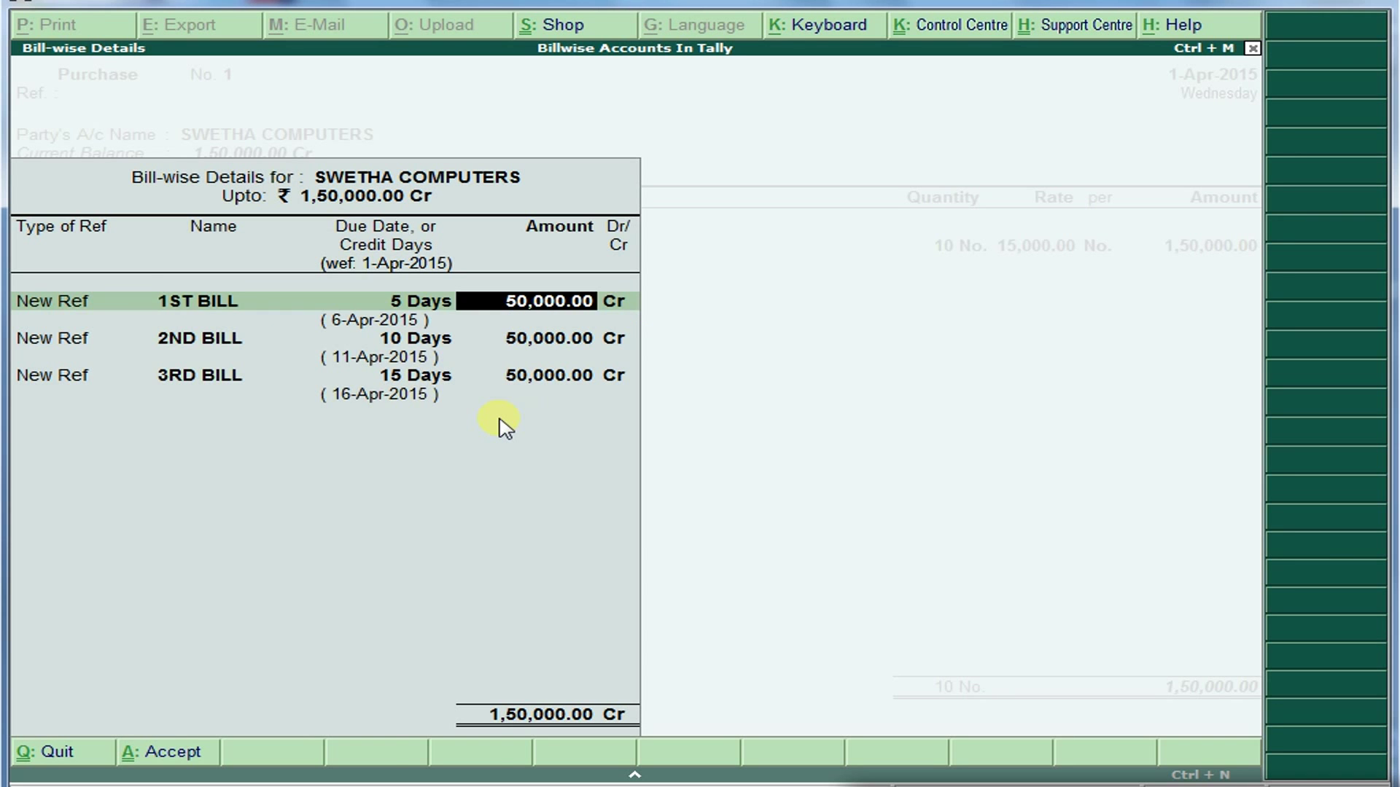
pyautogui.press('Return')
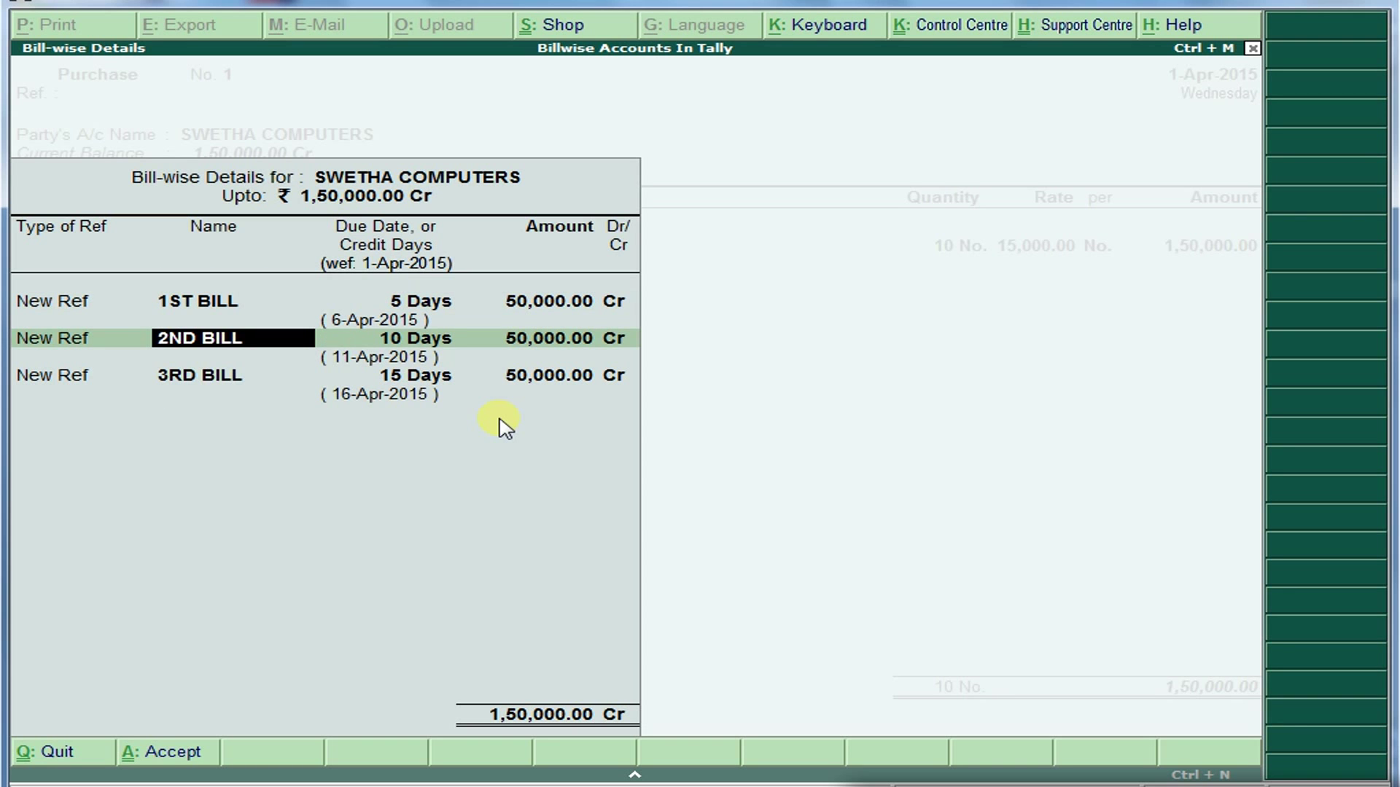
pyautogui.press('Return')
pyautogui.press('Return')
pyautogui.press('Return')
pyautogui.press('Return')
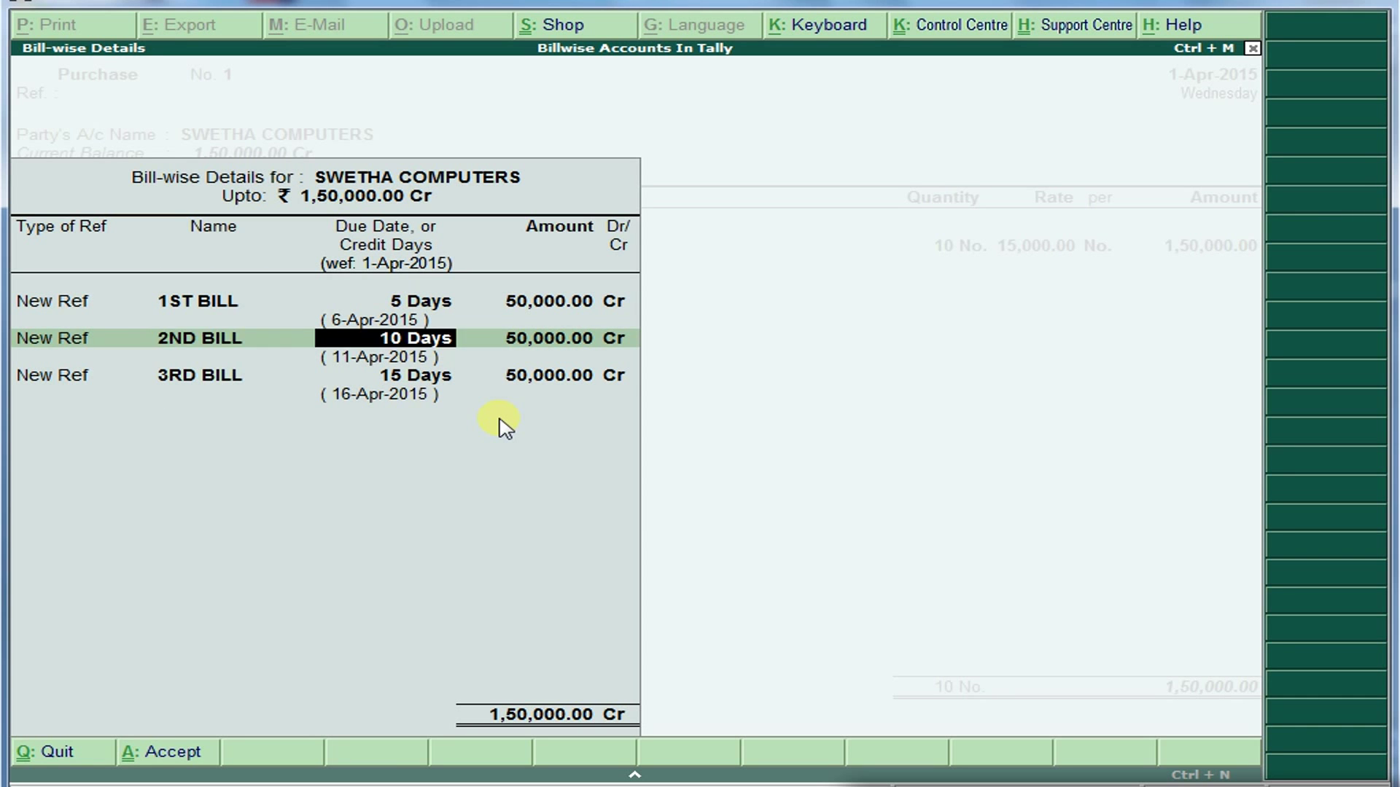
pyautogui.press('Return')
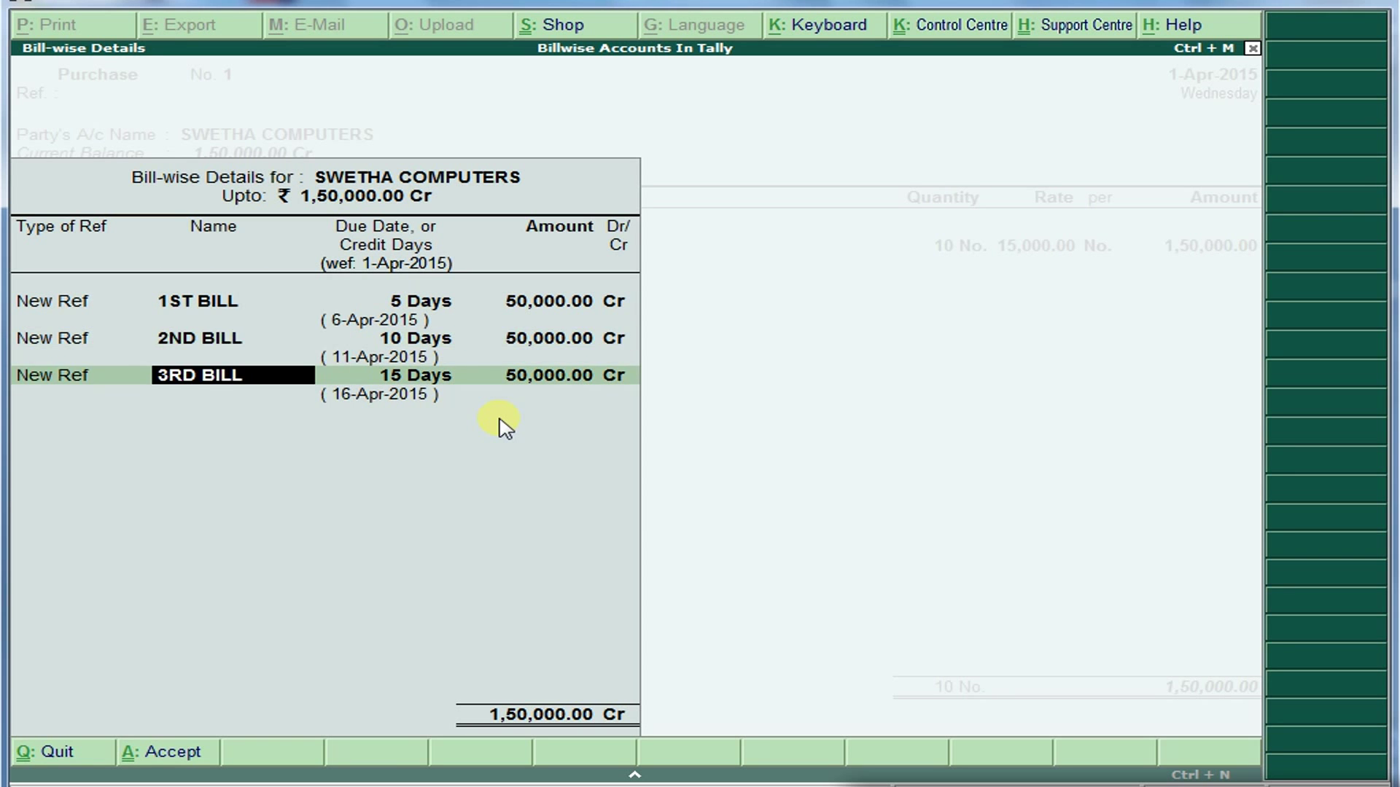
pyautogui.press('Return')
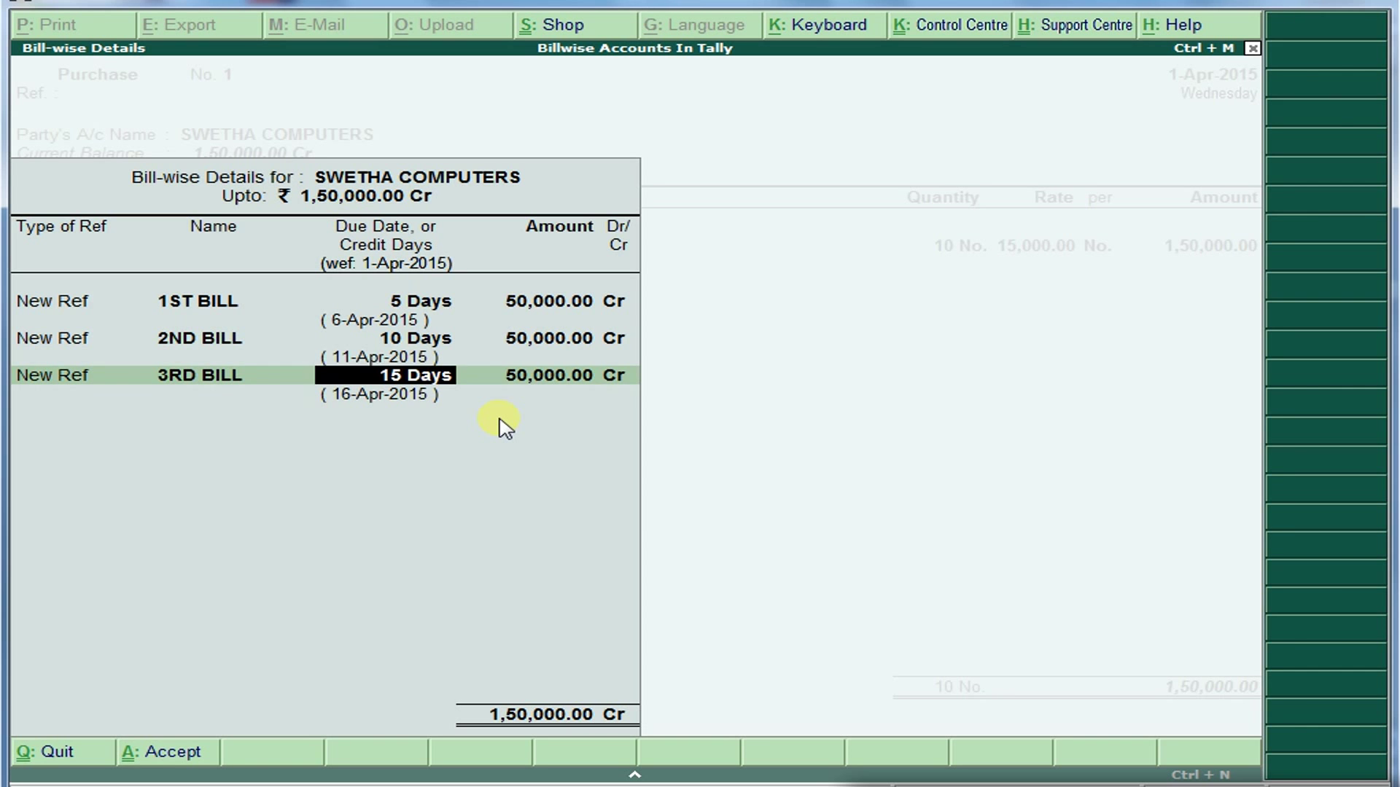
pyautogui.press('Return')
pyautogui.press('Return')
pyautogui.press('Return')
pyautogui.press('Return')
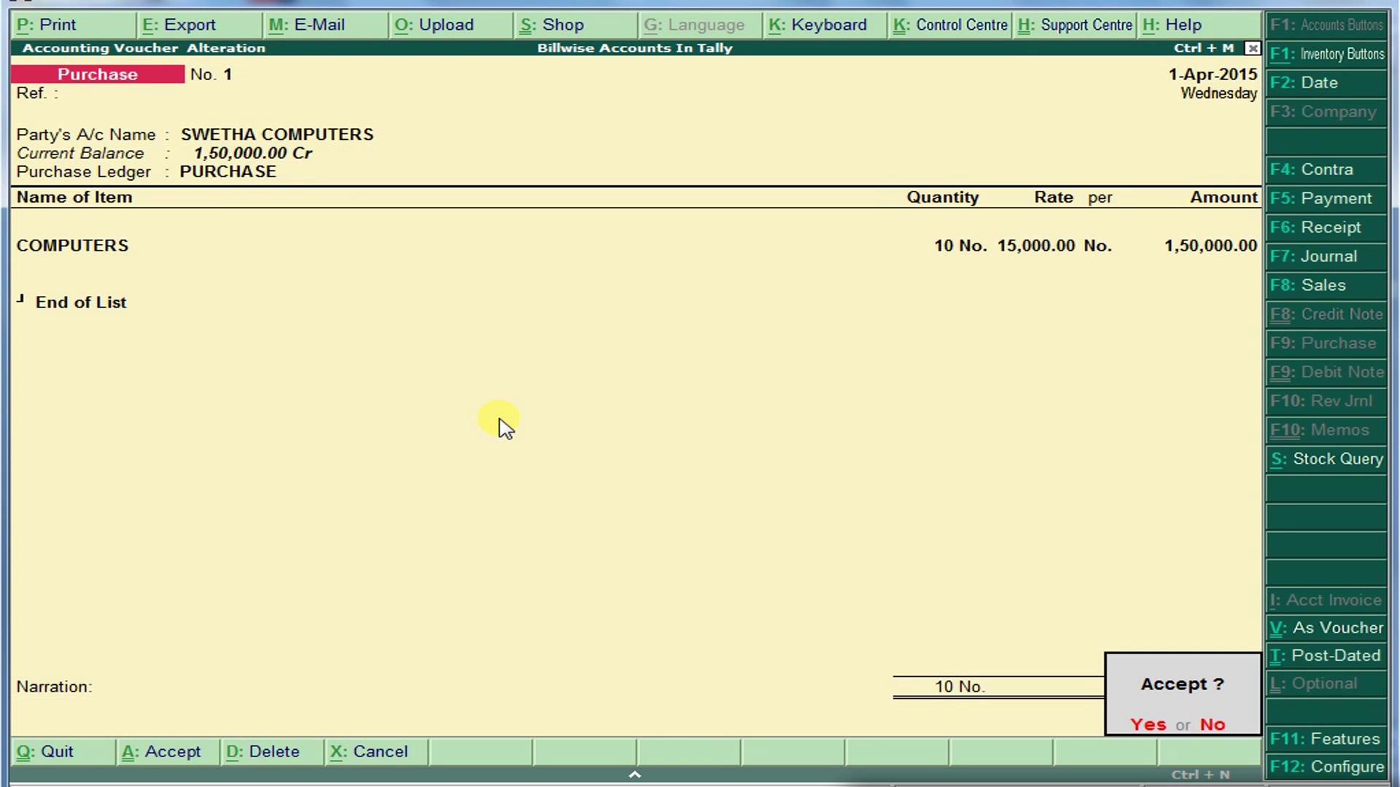
pyautogui.press('Return')
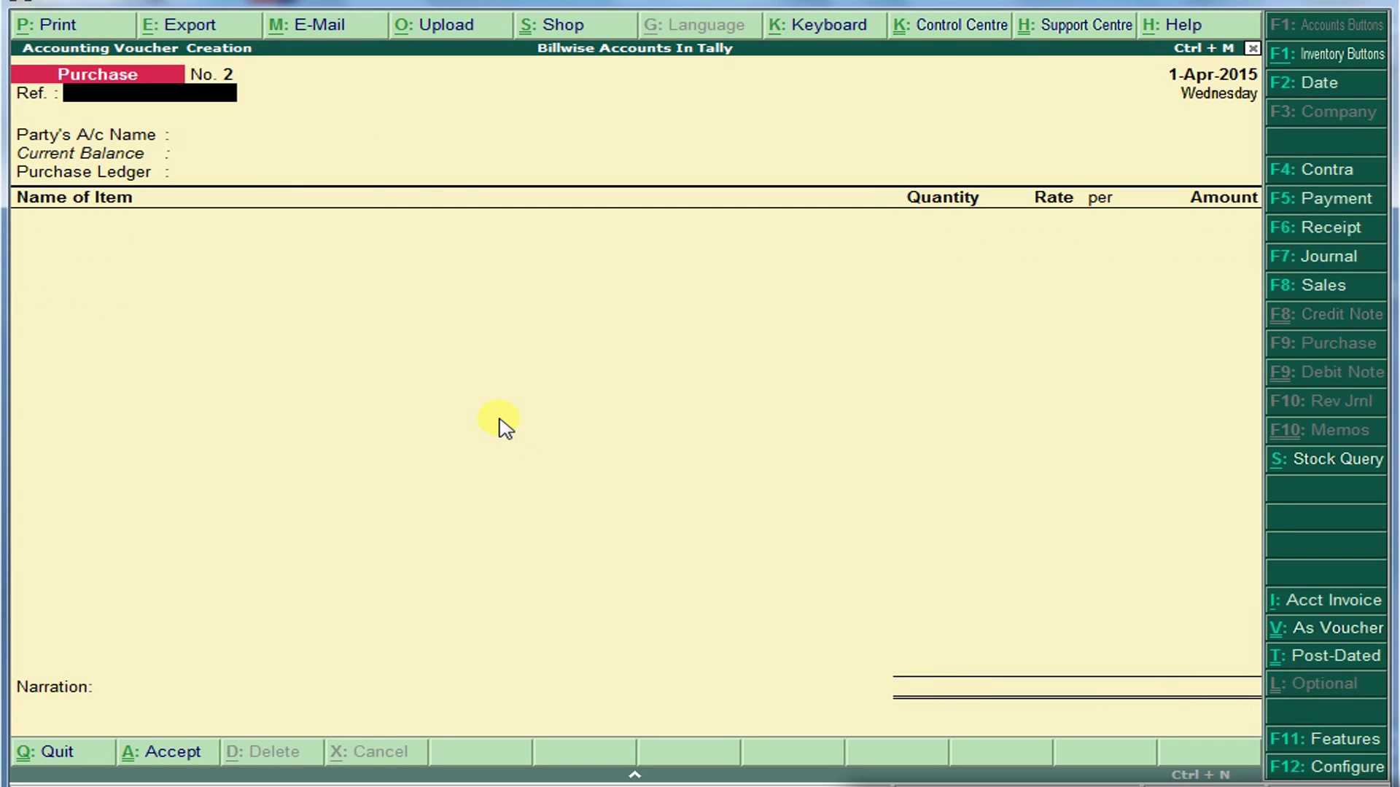
# - Start a Sales voucher with RAMTEK as party and SALES as the sales ledger
pyautogui.hotkey('alt', 'Tab')
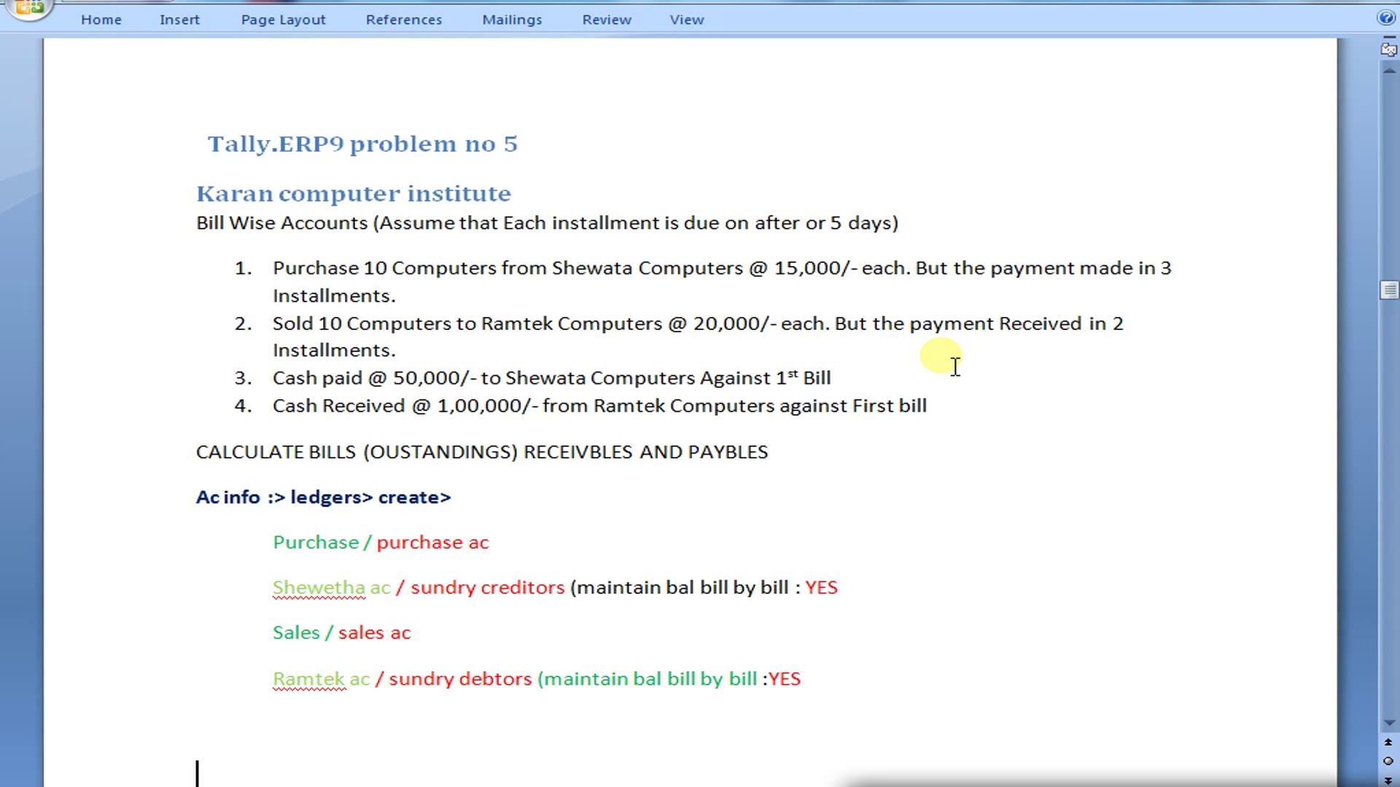
pyautogui.hotkey('alt', 'Tab')
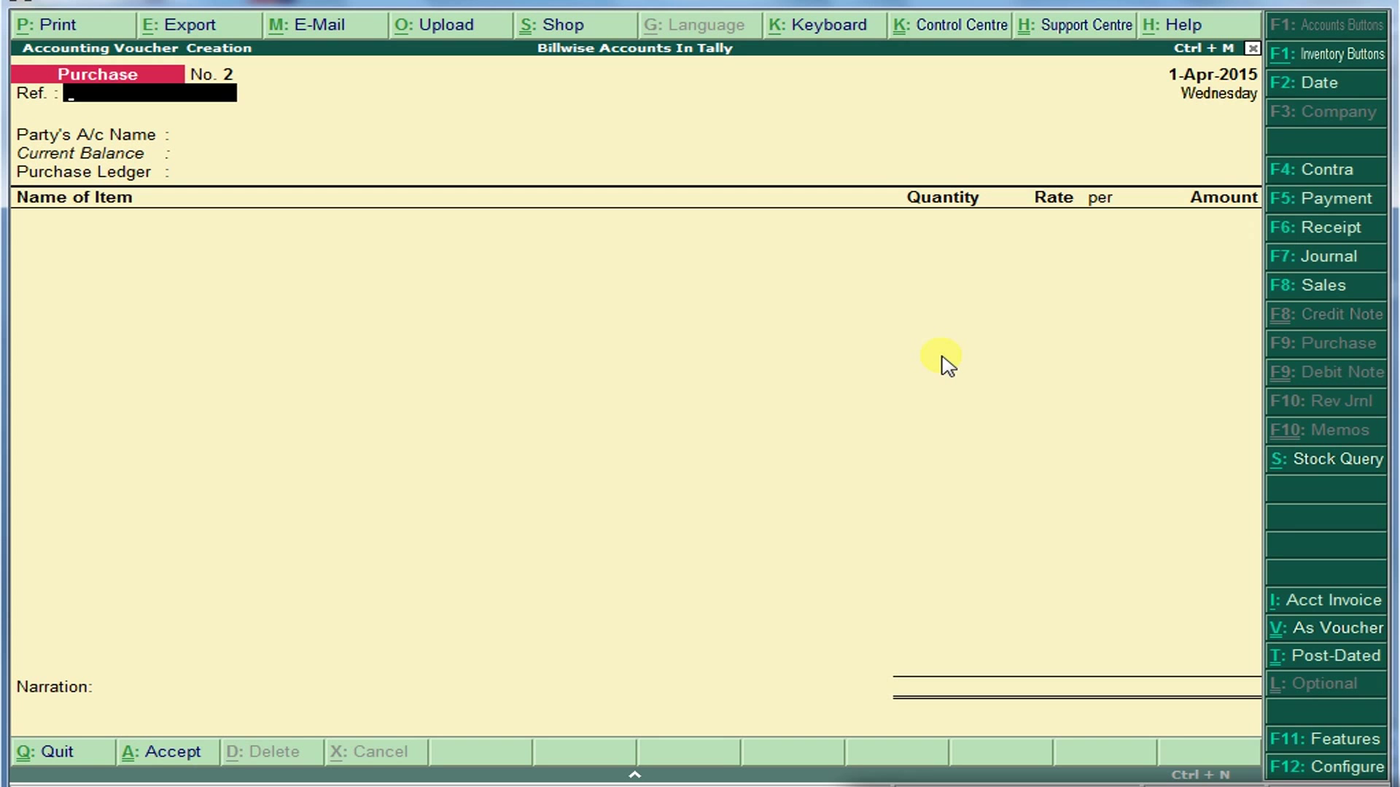
pyautogui.click(1331, 286)
pyautogui.press('Return')
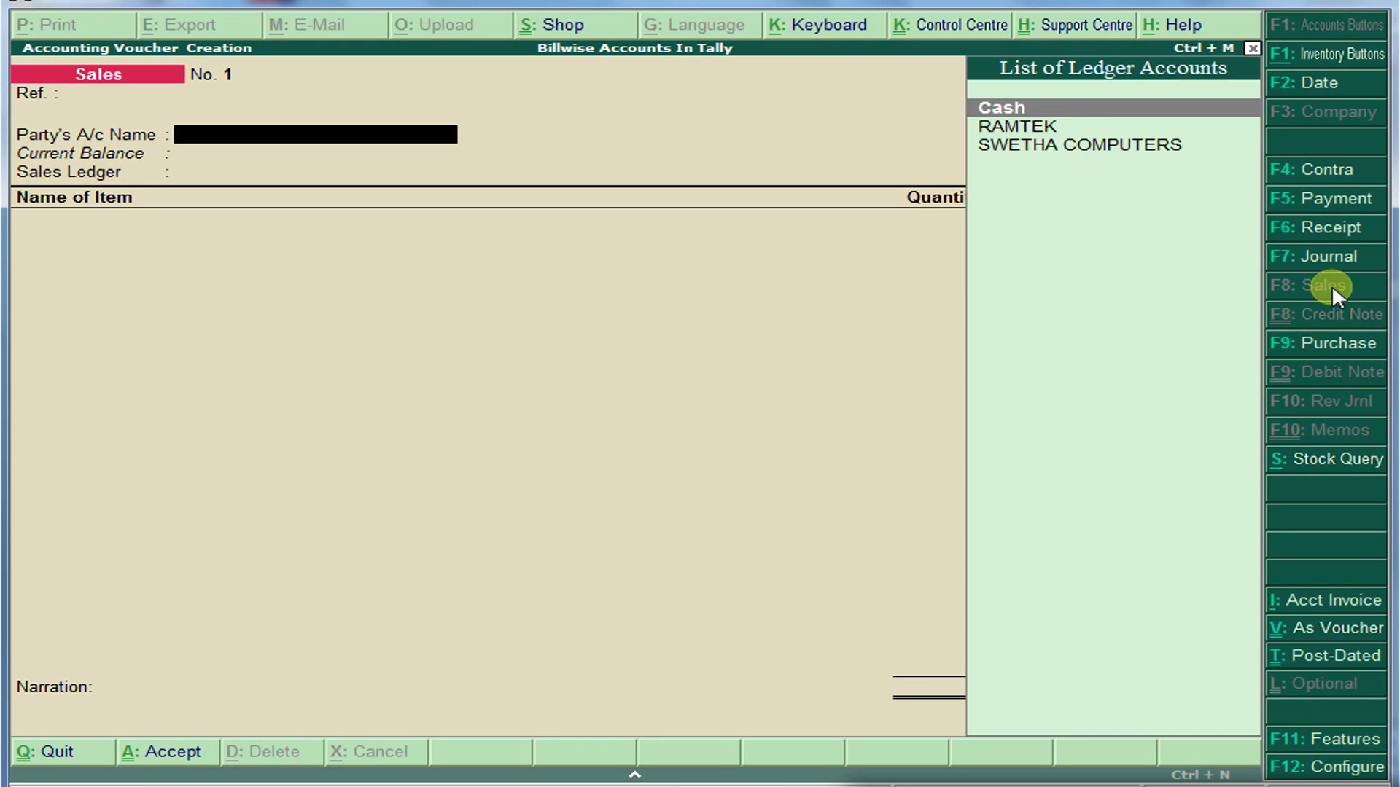
pyautogui.press('Down')
pyautogui.press('Down')
pyautogui.press('Up')
pyautogui.press('Return')
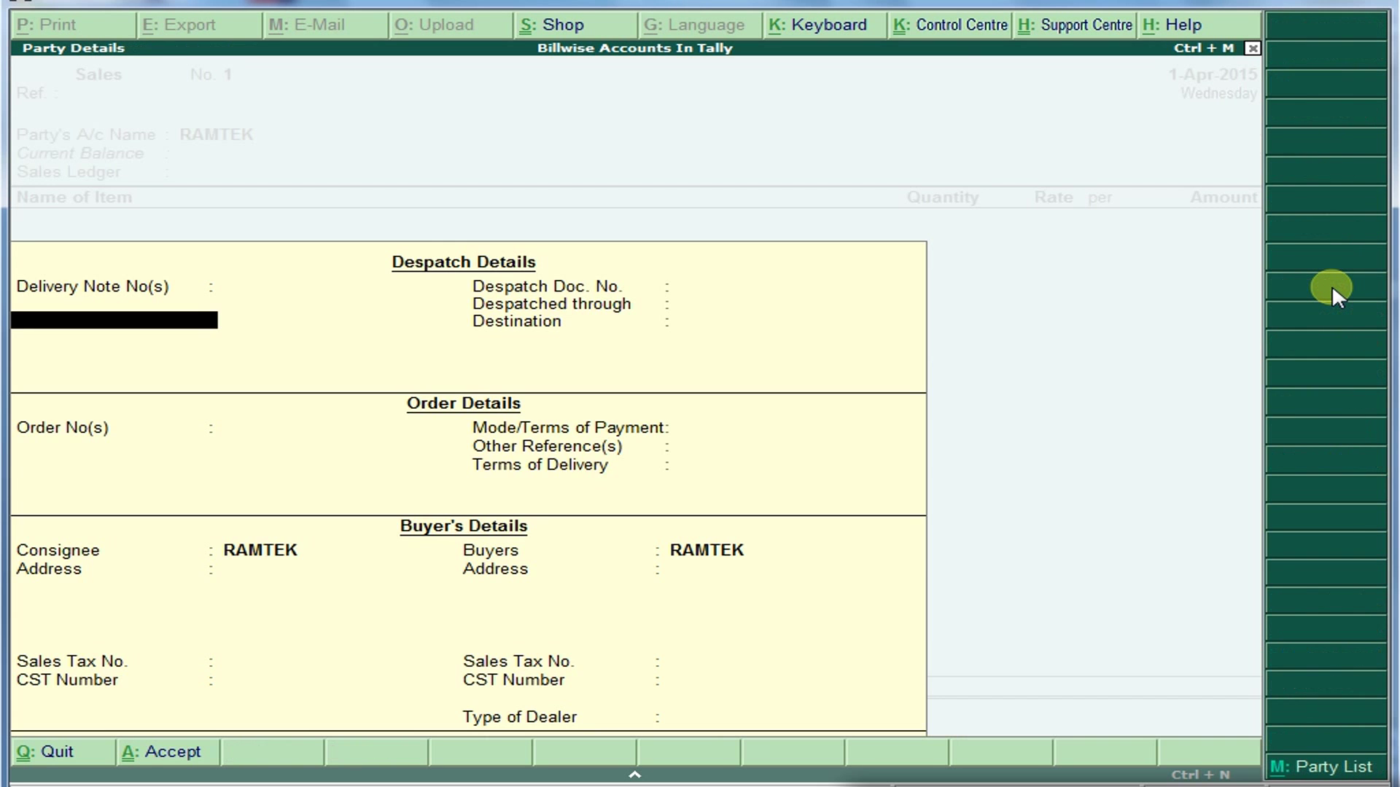
pyautogui.hotkey('ctrl', 'a')
pyautogui.press('Return')
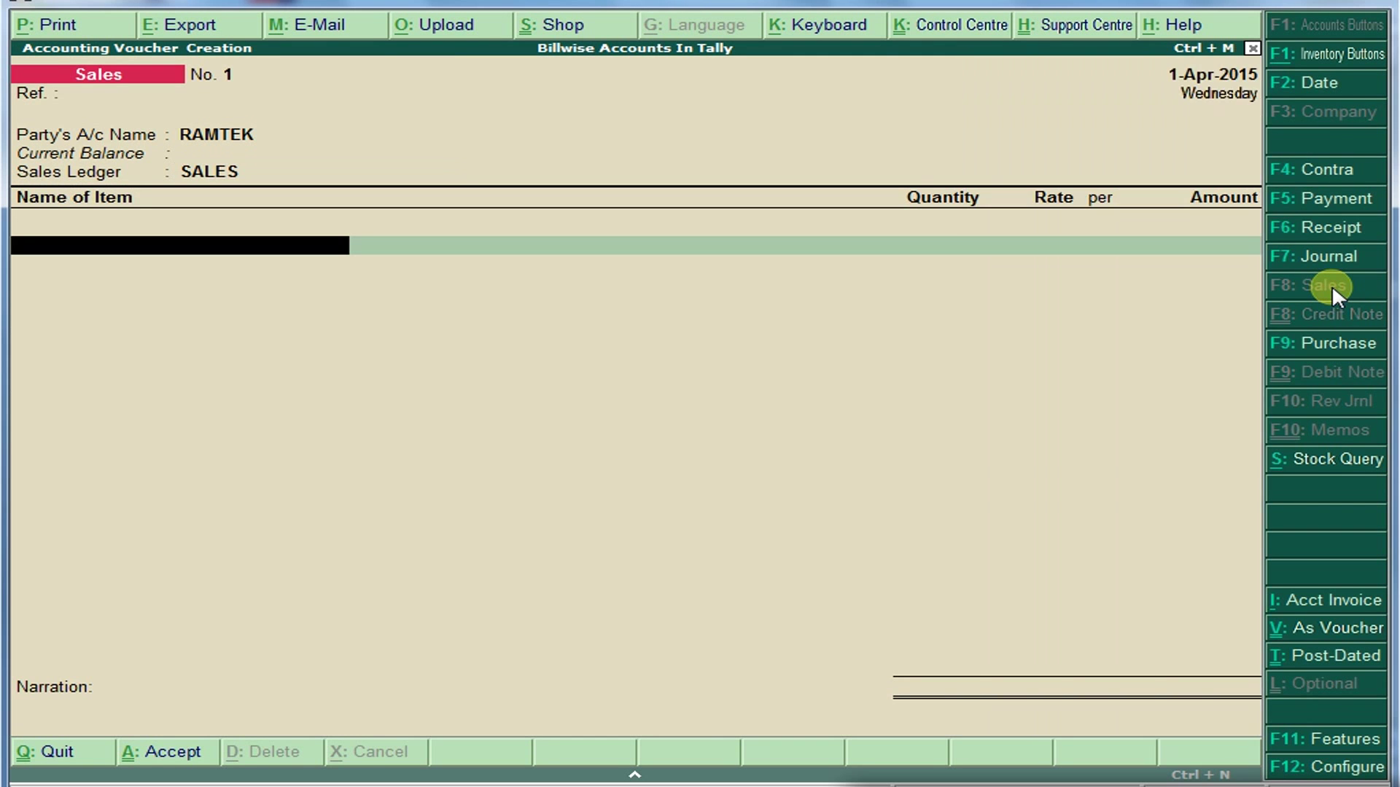
# - Enter 10 COMPUTERS at 20,000, totalling 2,00,000, bringing up Bill-wise Details
pyautogui.press('Down')
pyautogui.press('Return')
pyautogui.press('Return')
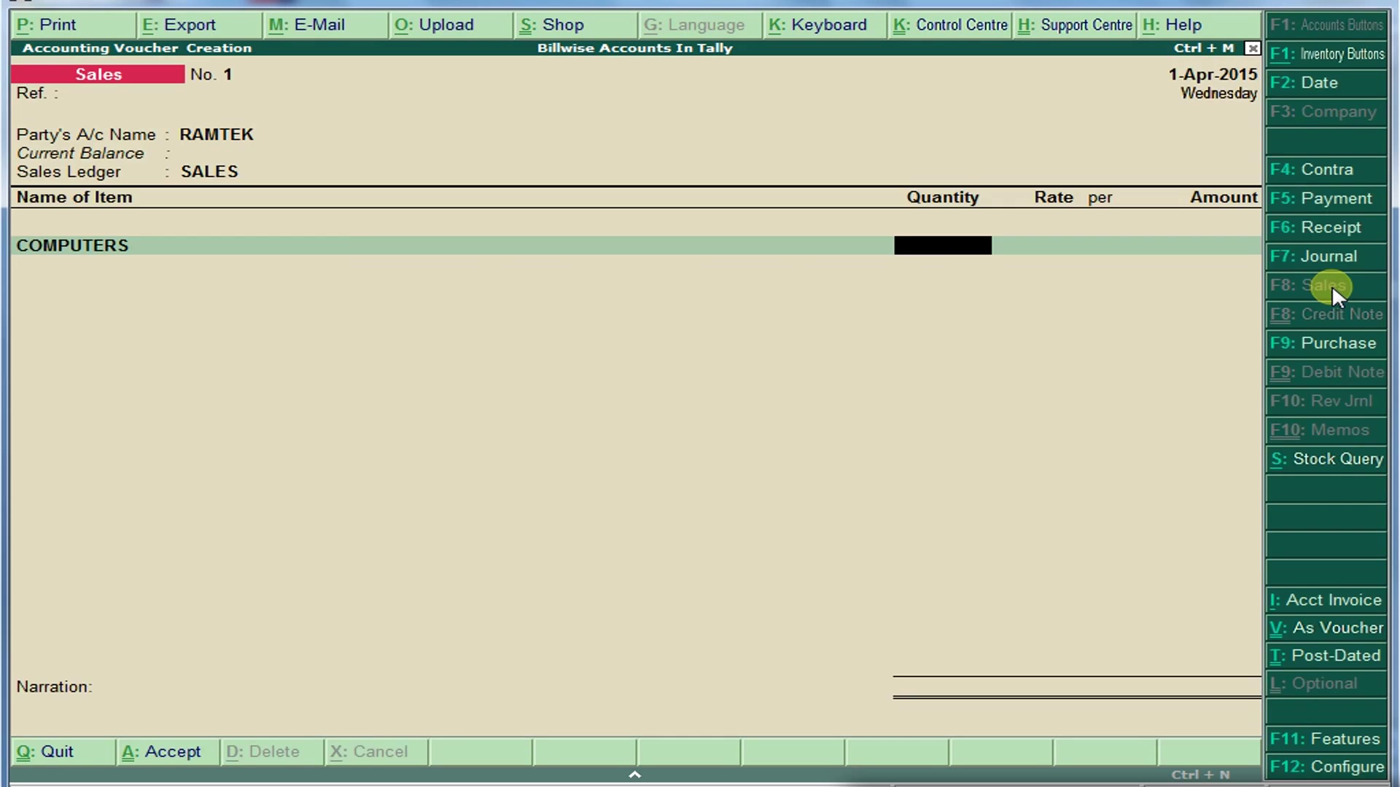
pyautogui.write('10')
pyautogui.press('Return')
pyautogui.write('20,')
pyautogui.write('0000')
pyautogui.press('Return')
pyautogui.press('Return')
pyautogui.press('Return')
pyautogui.press('Return')
pyautogui.press('Return')
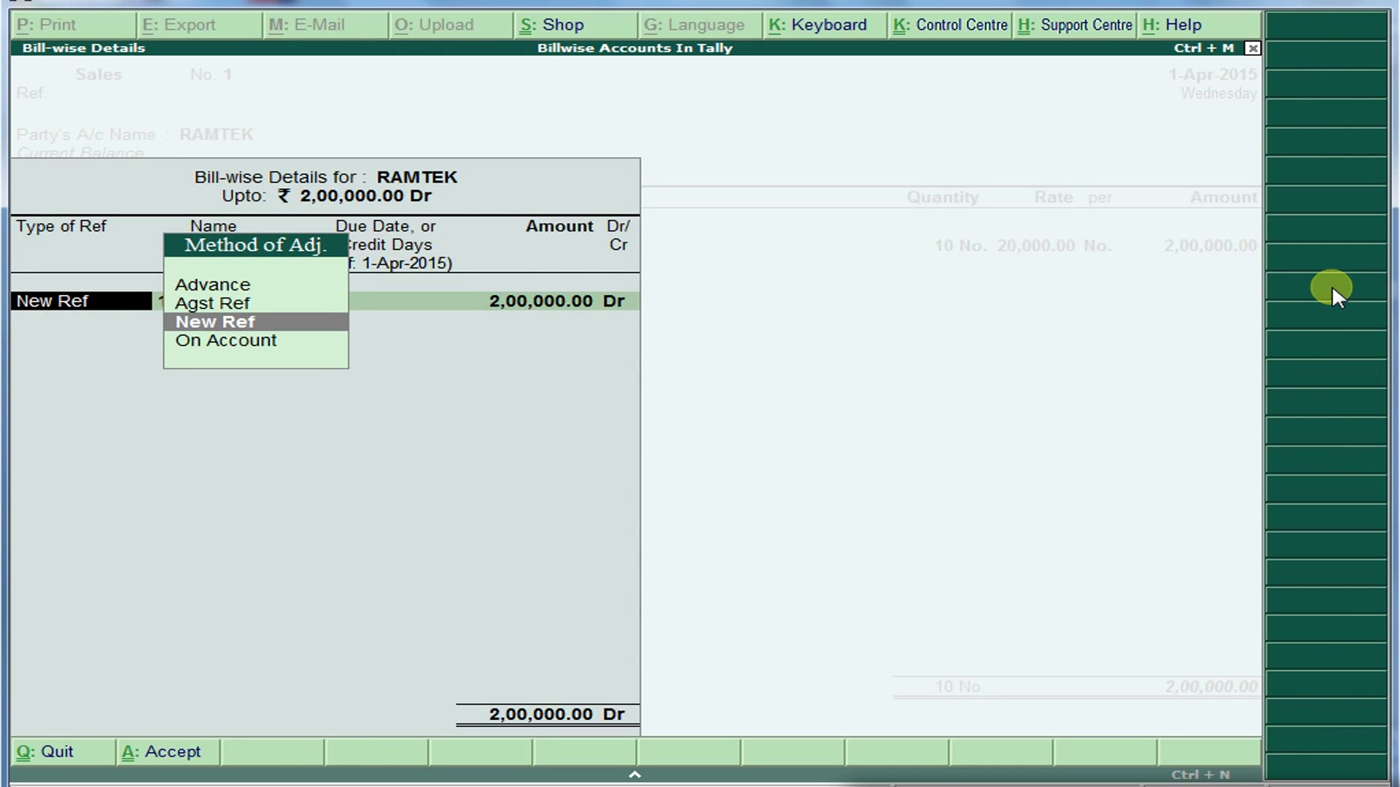
# - Add New Ref 1ST BILL, due in 5 days, for 1,00,000
pyautogui.press('Return')
pyautogui.write('ST')
pyautogui.press('BackSpace')
pyautogui.press('BackSpace')
pyautogui.write('1ST')
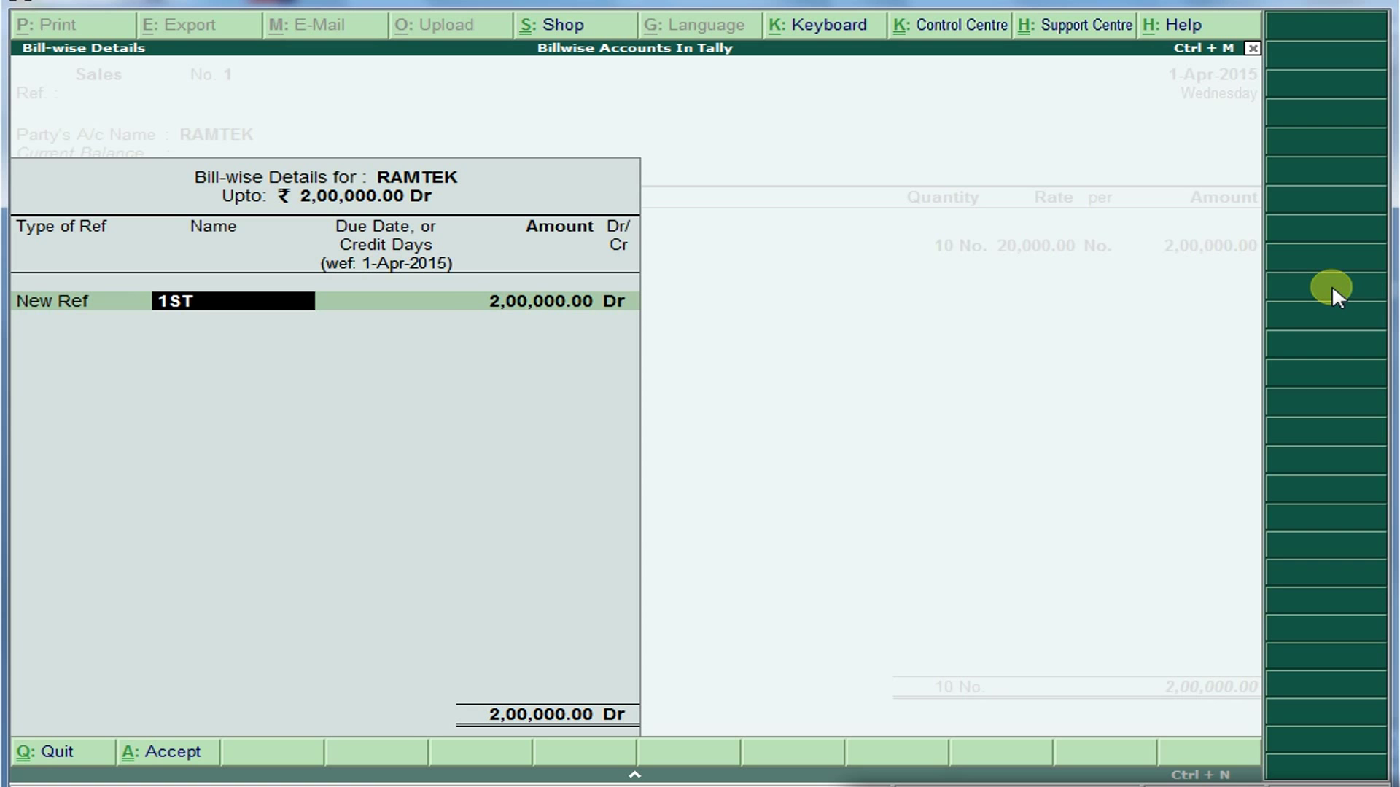
pyautogui.write(' BILL')
pyautogui.press('Return')
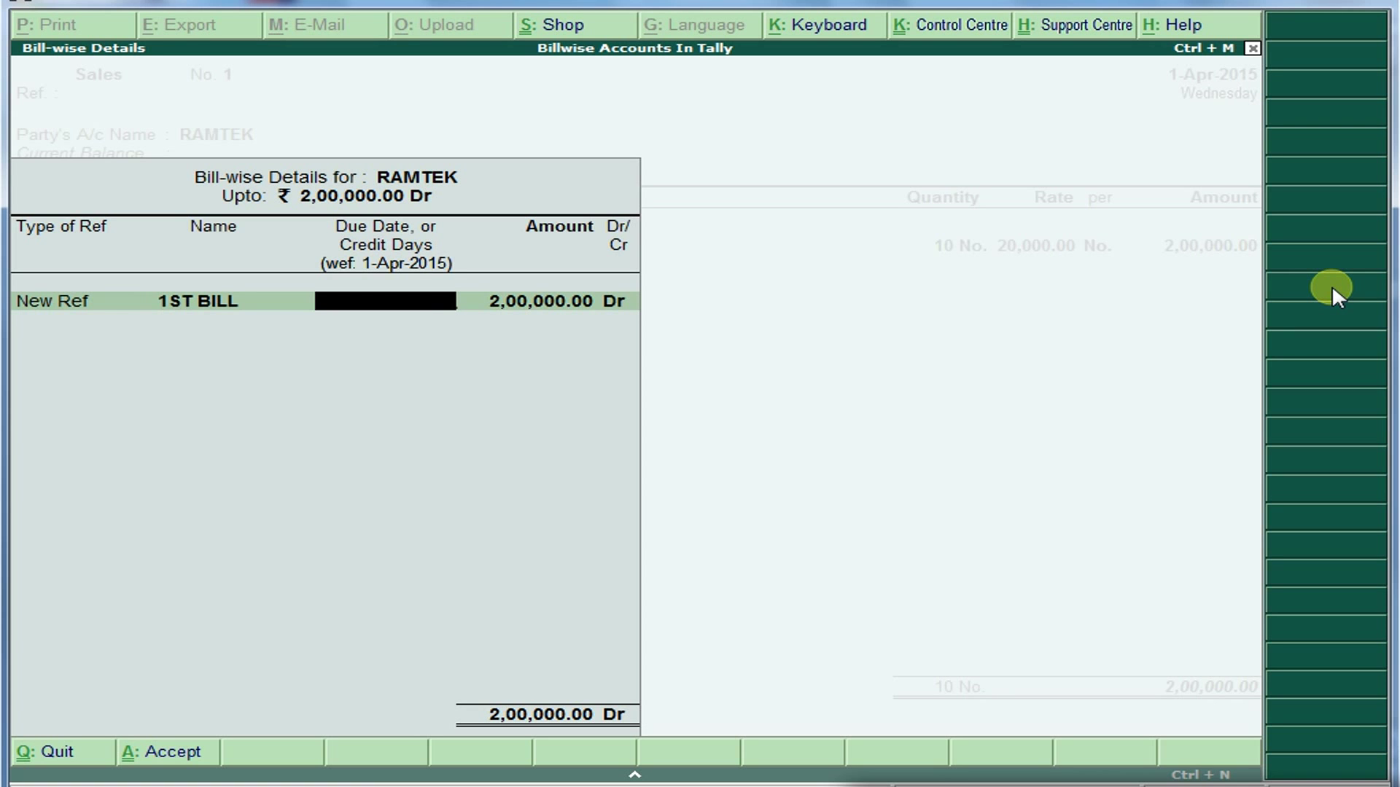
pyautogui.write('5')
pyautogui.press('Return')
pyautogui.write('1,00,0')
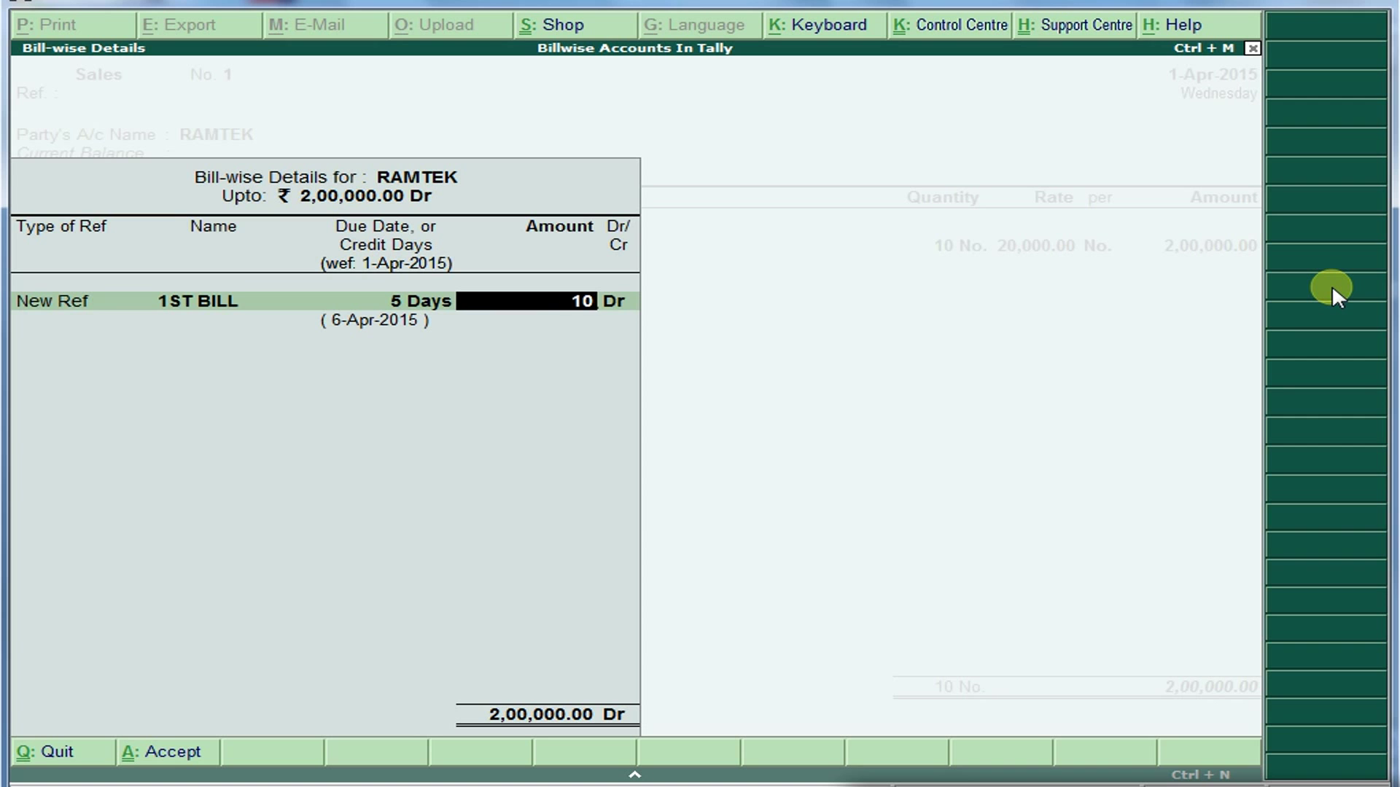
pyautogui.write('00')
pyautogui.press('Return')
# - Add New Ref 2ND BILL due in 10 days for 1,00,000 and accept the sales voucher
pyautogui.press('Return')
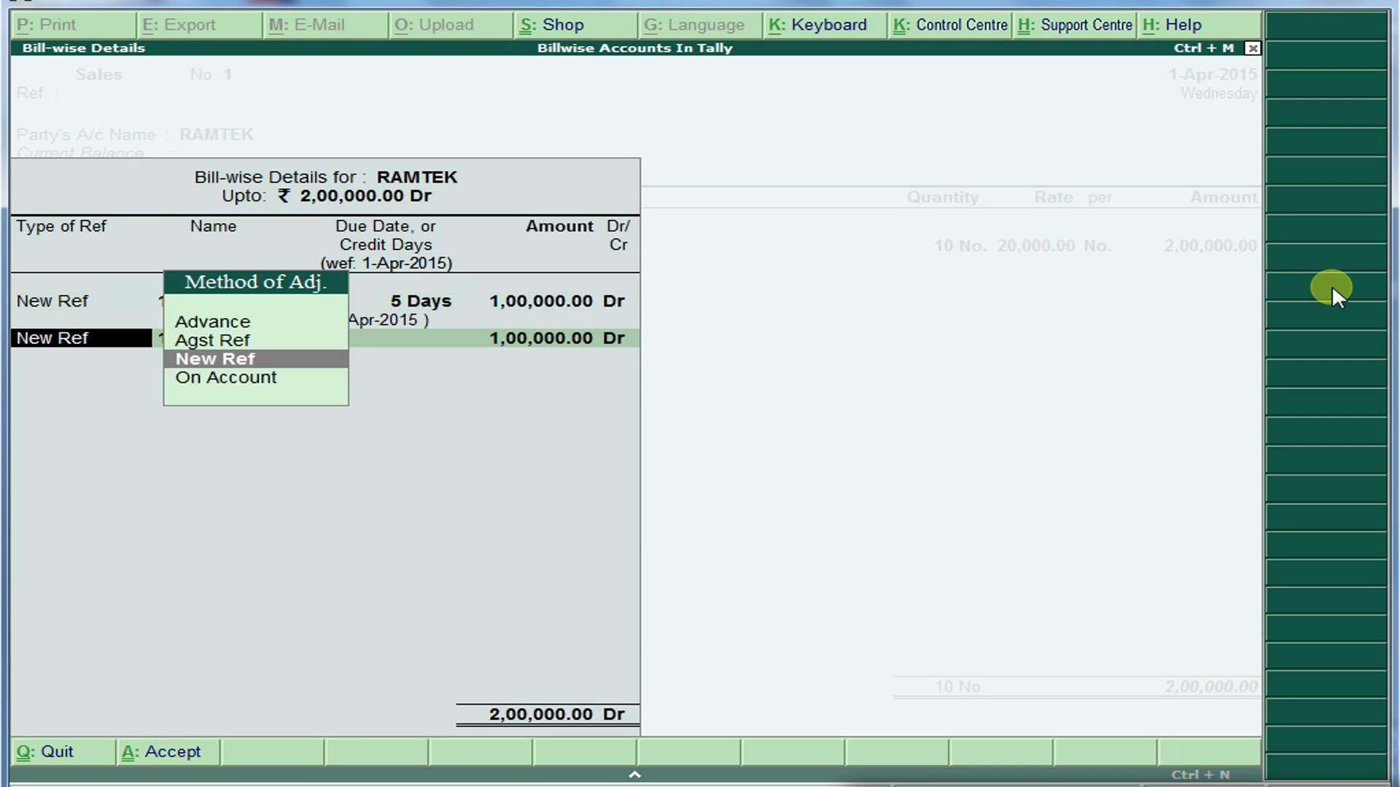
pyautogui.press('Return')
pyautogui.write('12N')
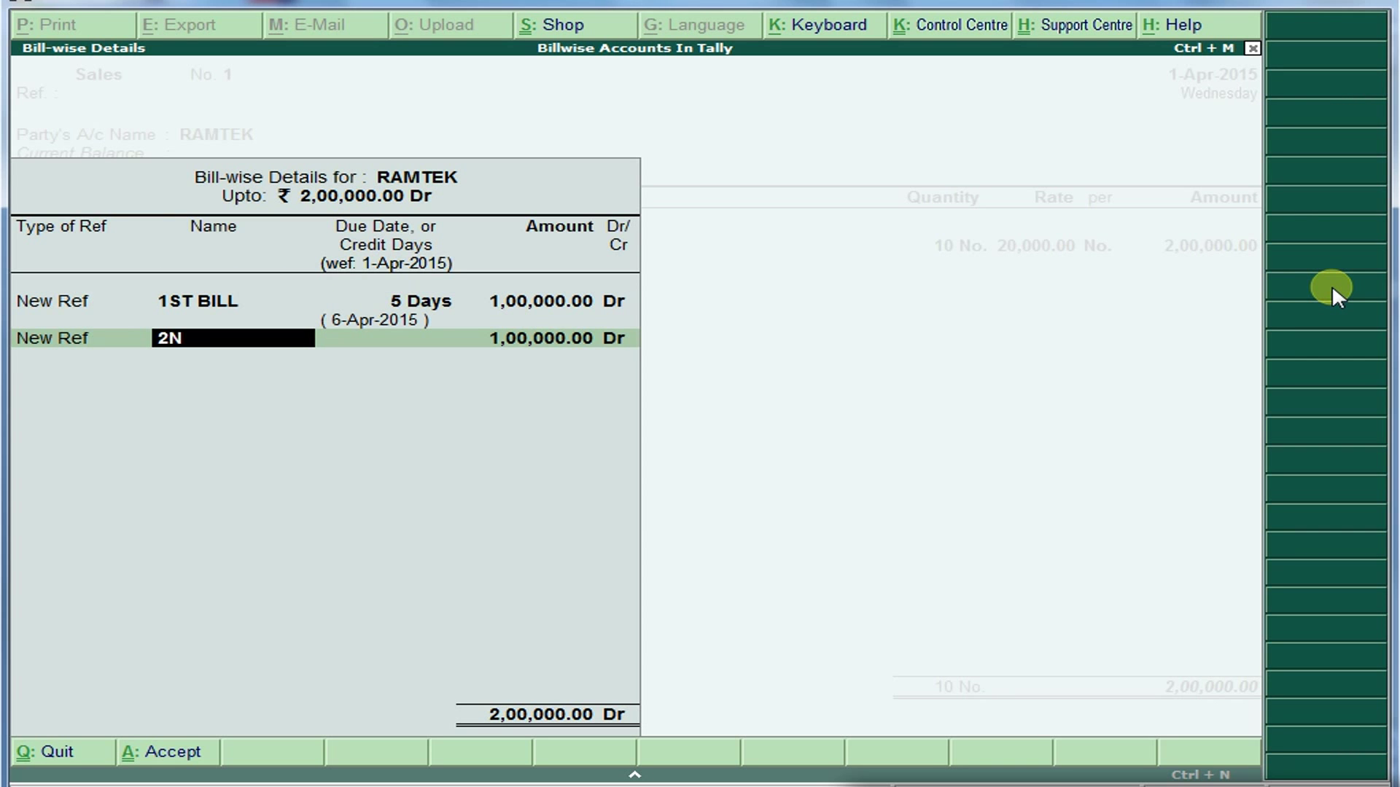
pyautogui.write('D BILL')
pyautogui.press('Return')
pyautogui.write('10')
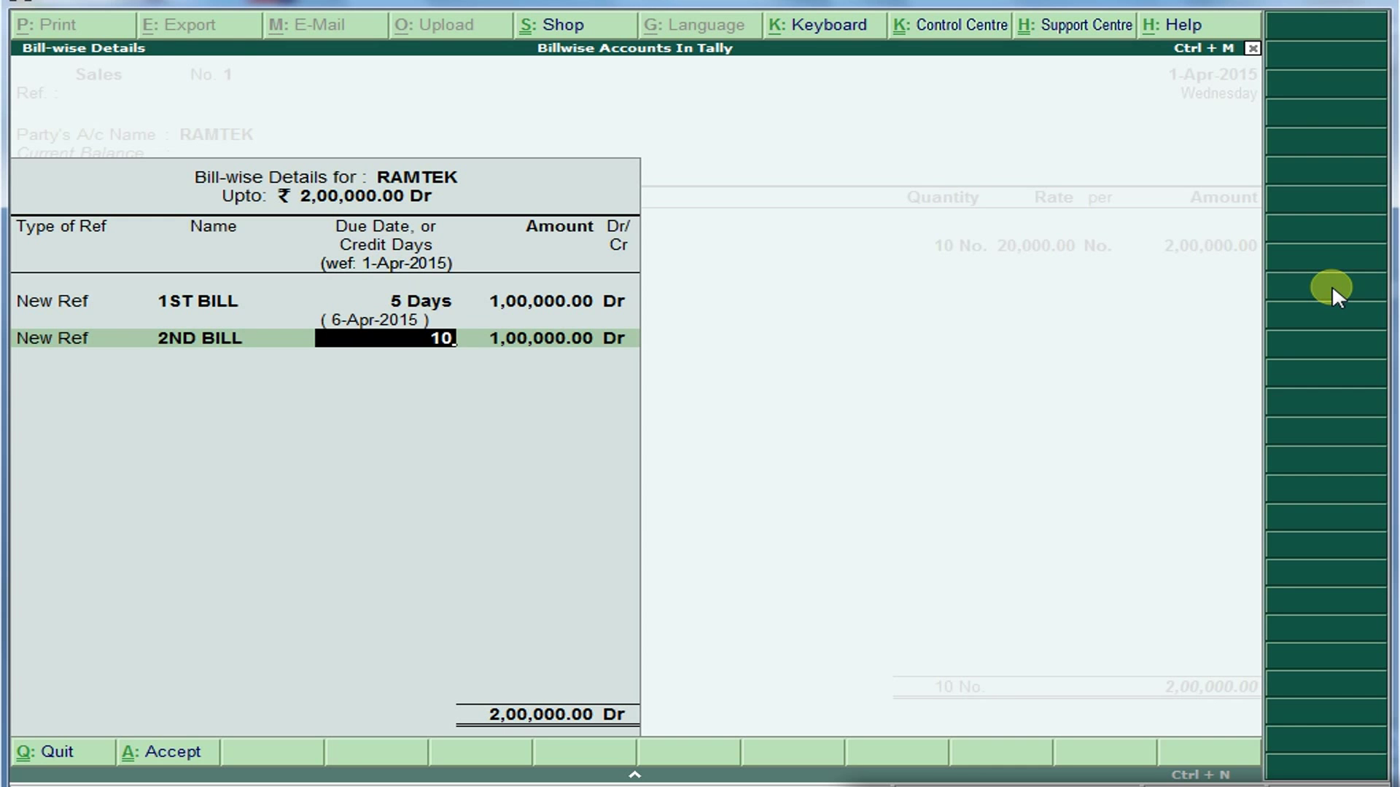
pyautogui.press('Return')
pyautogui.press('Return')
pyautogui.press('Return')
pyautogui.press('Return')
pyautogui.press('Return')
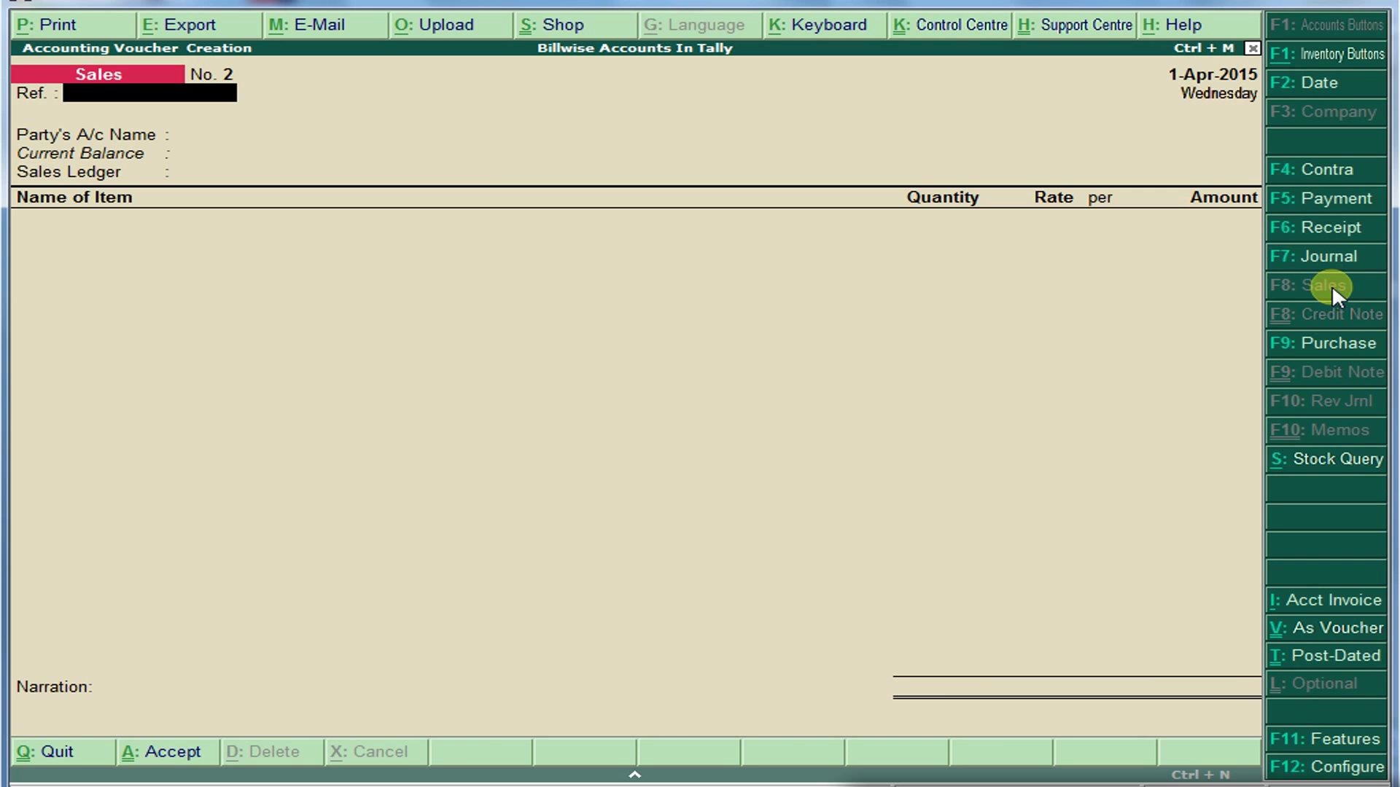
pyautogui.press('Escape')
# - Leave voucher entry without quitting Tally and go to the Display menu
pyautogui.press('y')
pyautogui.press('Escape')
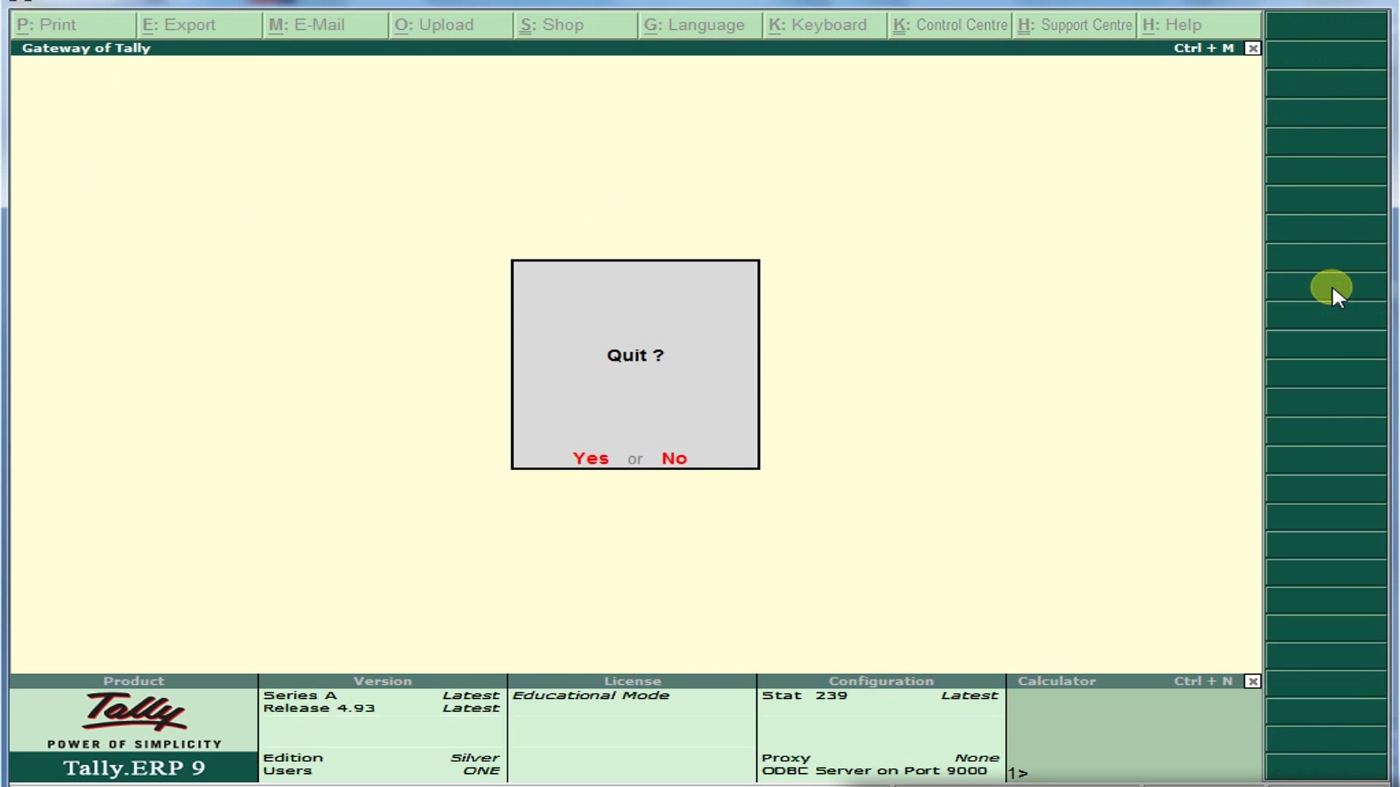
pyautogui.press('n')
pyautogui.press('Down')
pyautogui.press('Down')
pyautogui.press('Down')
pyautogui.press('Down')
pyautogui.press('Down')
pyautogui.press('Down')
pyautogui.press('Down')
pyautogui.press('Down')
pyautogui.press('Down')
pyautogui.press('Down')
pyautogui.press('Down')
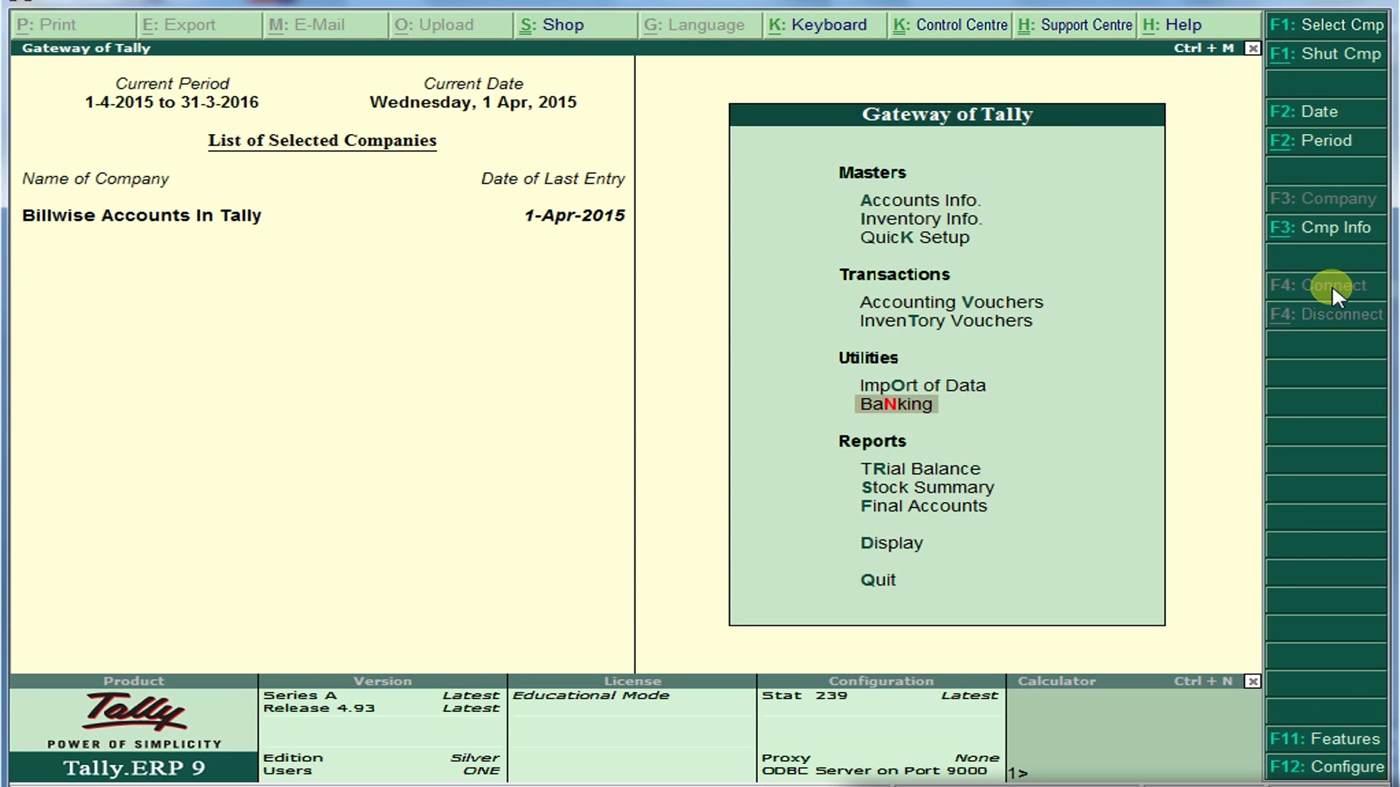
pyautogui.press('Up')
# - View Outstandings > Payables, showing SWETHA COMPUTERS' three 50,000 bills totalling 1,50,000
pyautogui.press('Return')
pyautogui.press('Down')
pyautogui.press('Down')
pyautogui.press('Down')
pyautogui.press('Down')
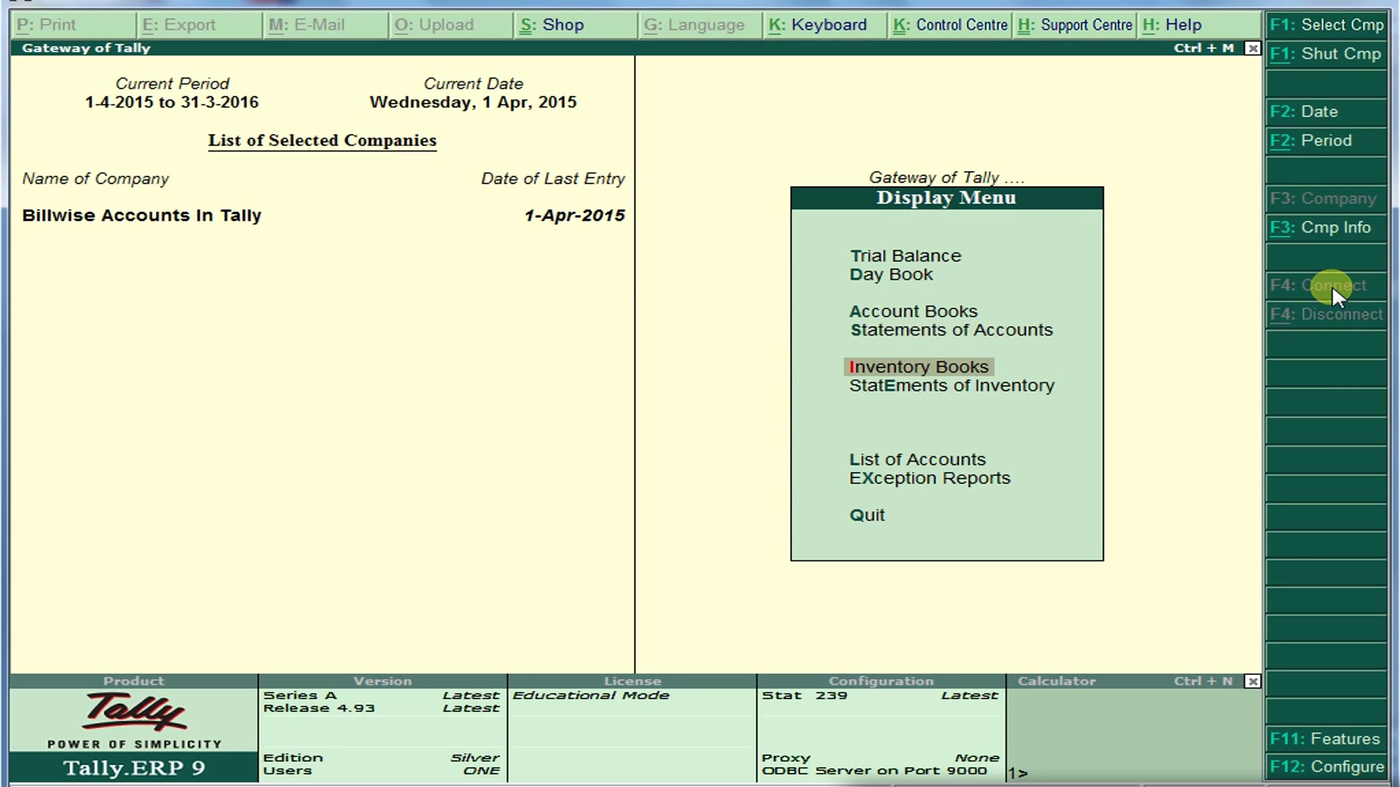
pyautogui.press('Up')
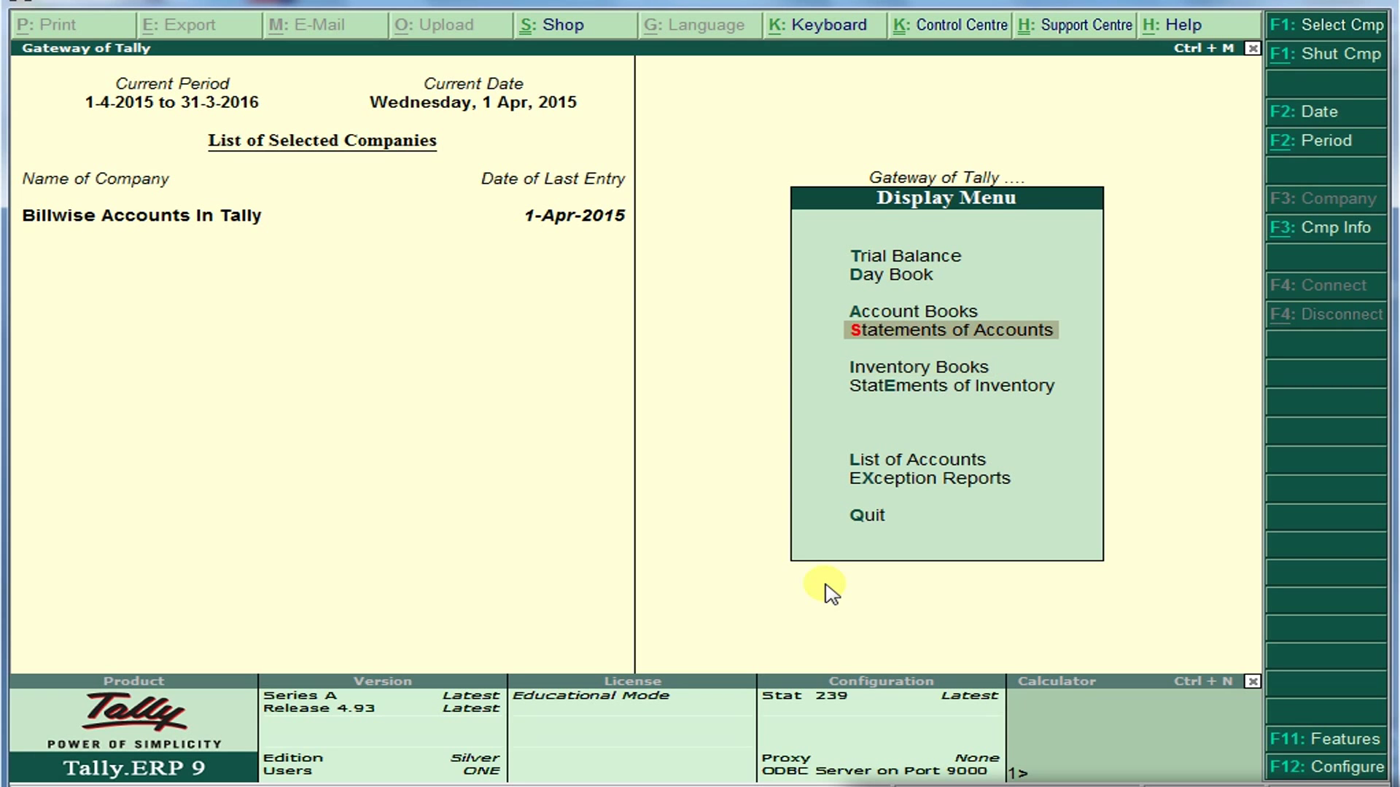
pyautogui.press('Return')
pyautogui.press('Return')
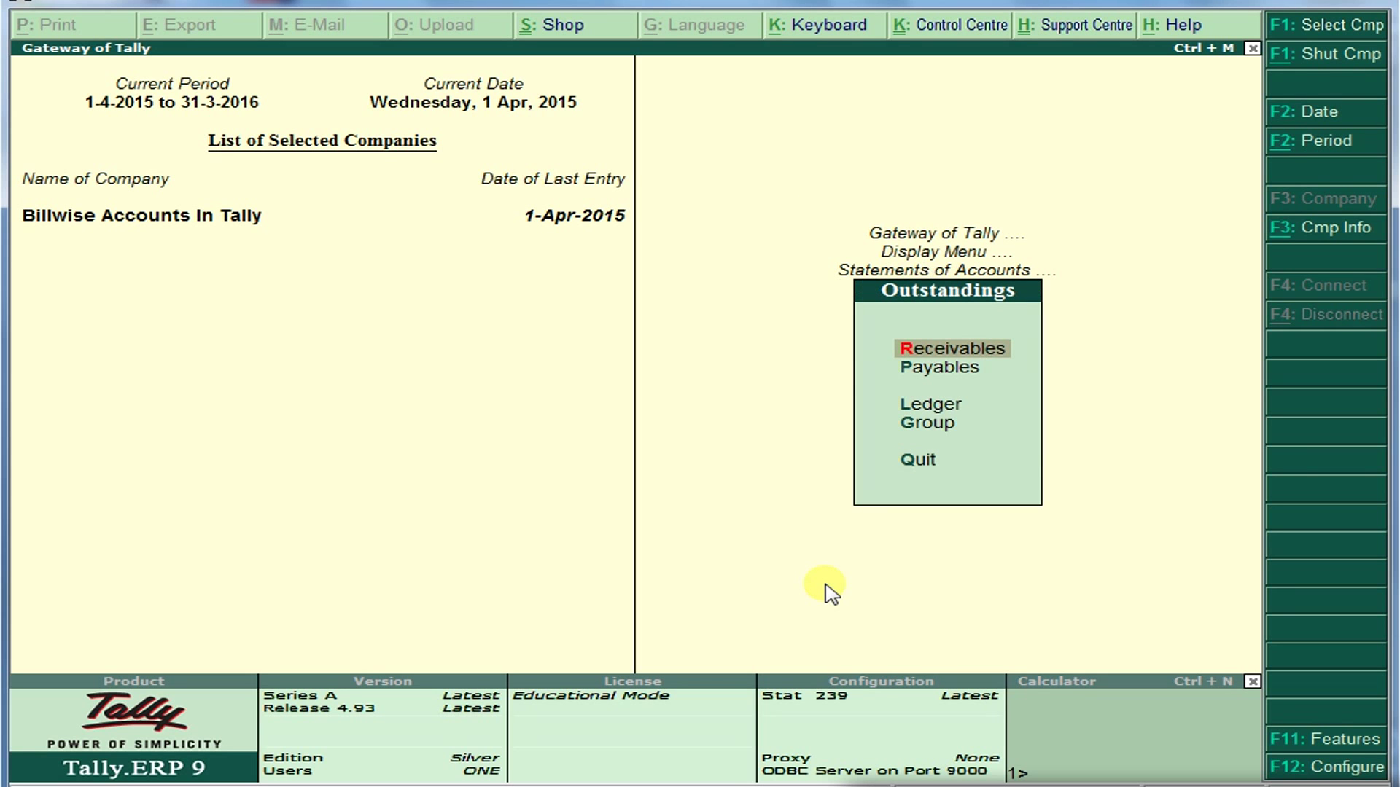
pyautogui.press('Down')
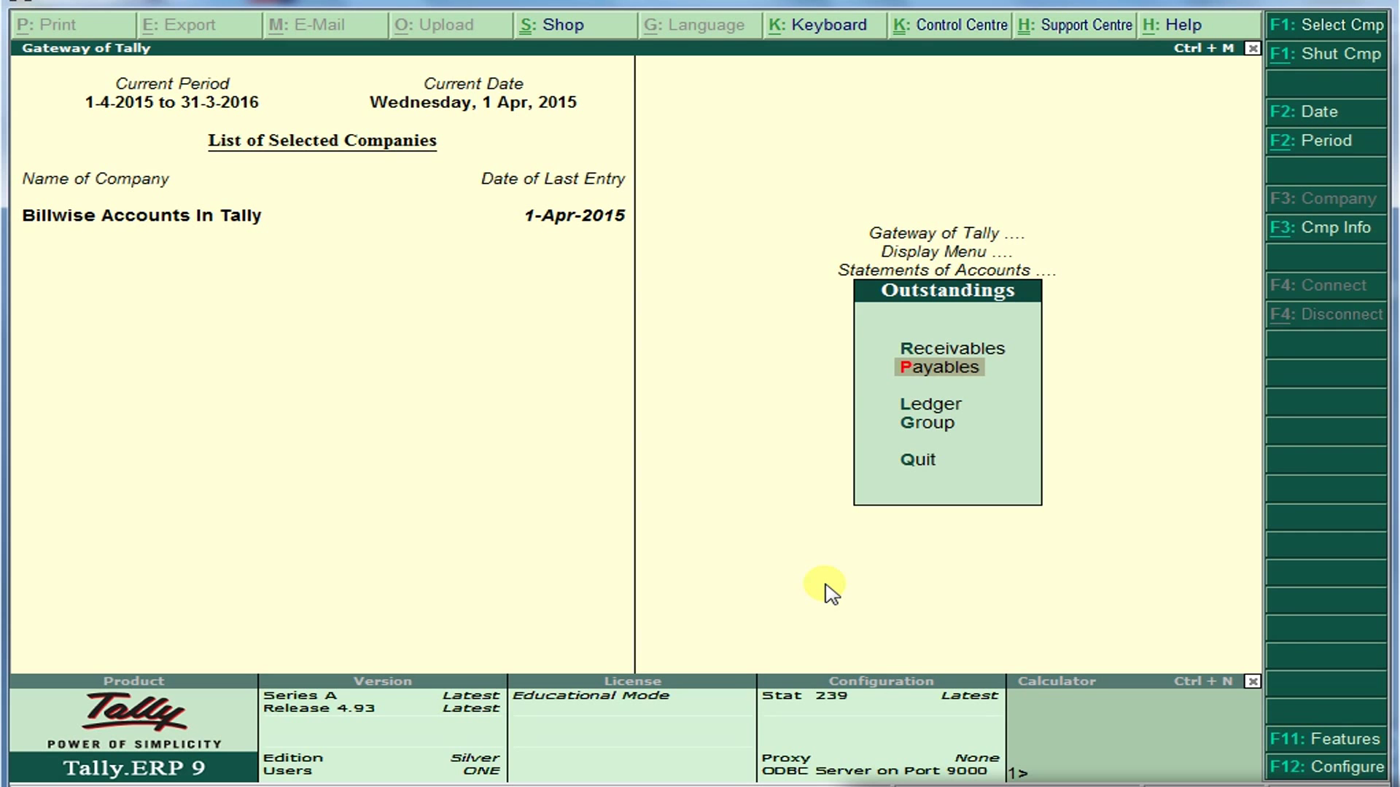
pyautogui.press('Return')
pyautogui.press('Down')
pyautogui.press('Down')
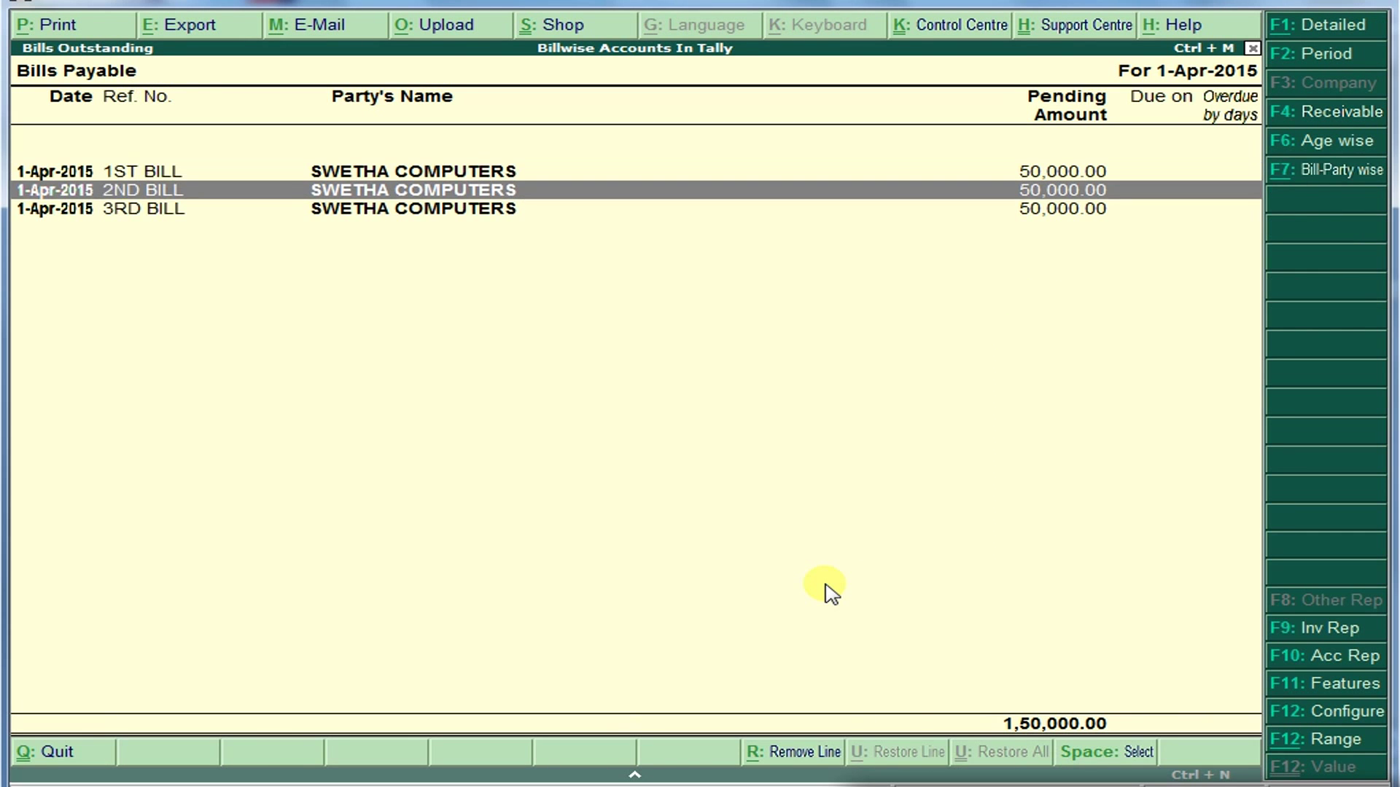
# - Step through the 1ST and 2ND BILL rows in Bills Payable, then close the report
pyautogui.press('Up')
pyautogui.press('Up')
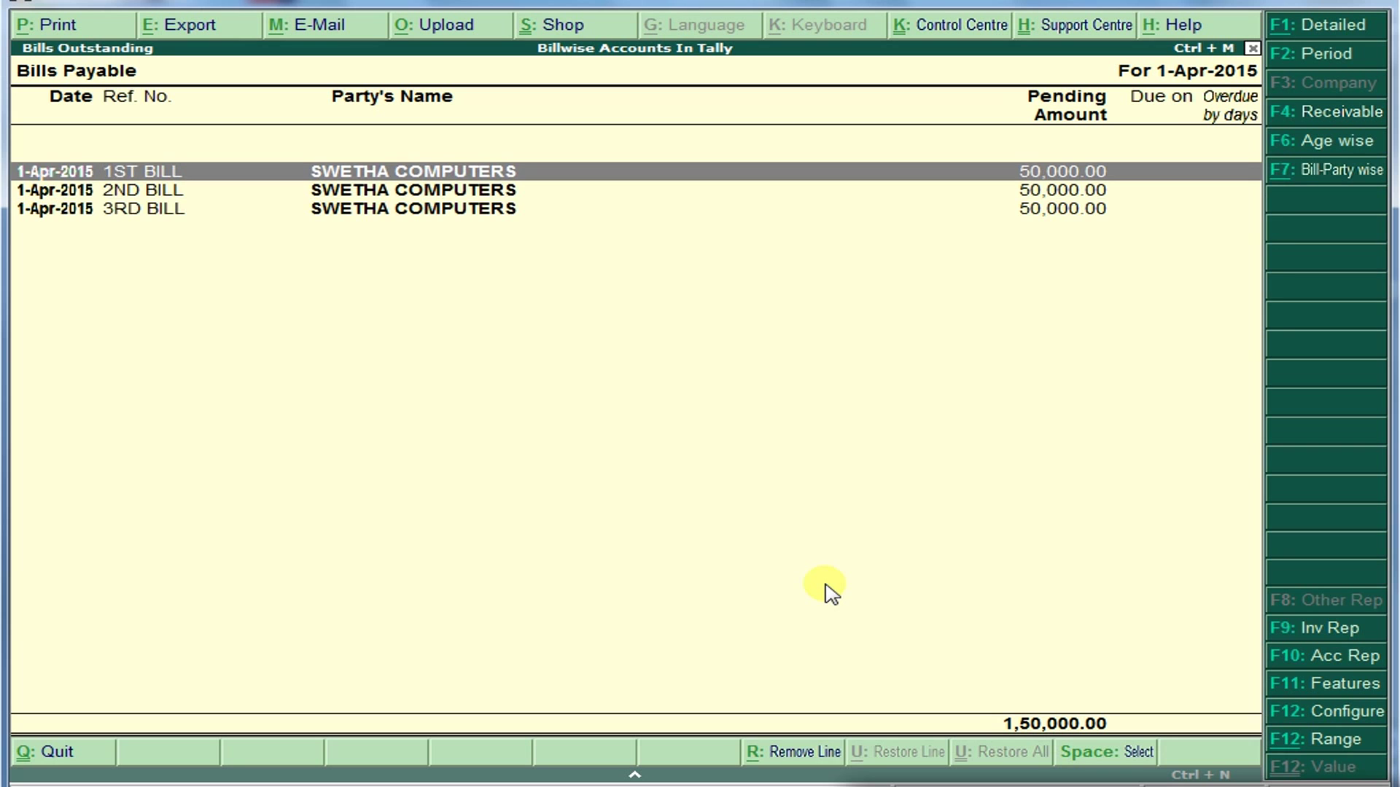
pyautogui.press('Down')
pyautogui.press('Down')
pyautogui.press('Up')
pyautogui.press('Up')
pyautogui.press('Down')
pyautogui.press('Down')
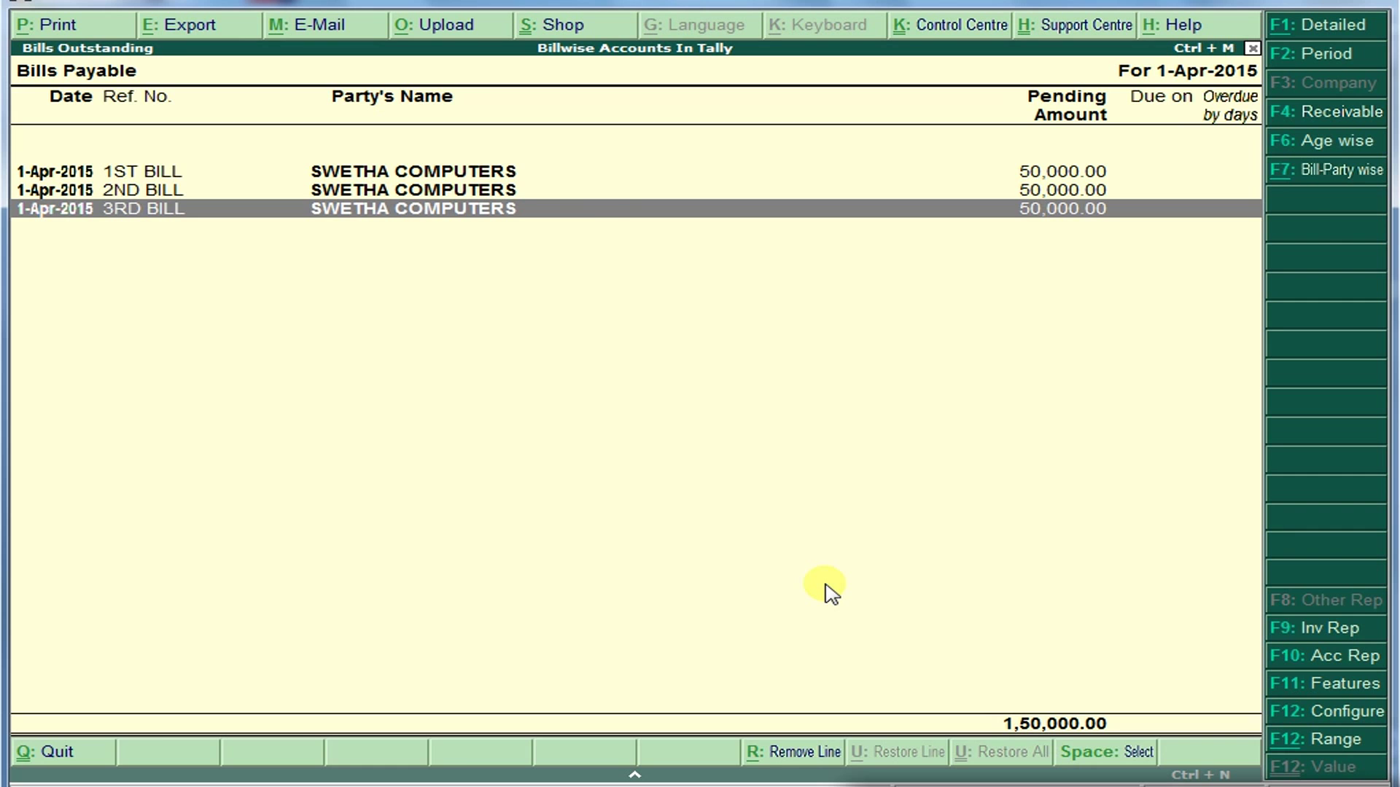
pyautogui.press('Escape')
# - Open Bills Receivable and review RAMTEK's two 1,00,000 bills, 2,00,000 in total
pyautogui.press('Up')
pyautogui.press('Return')
pyautogui.press('Down')
pyautogui.press('Up')
pyautogui.press('Down')
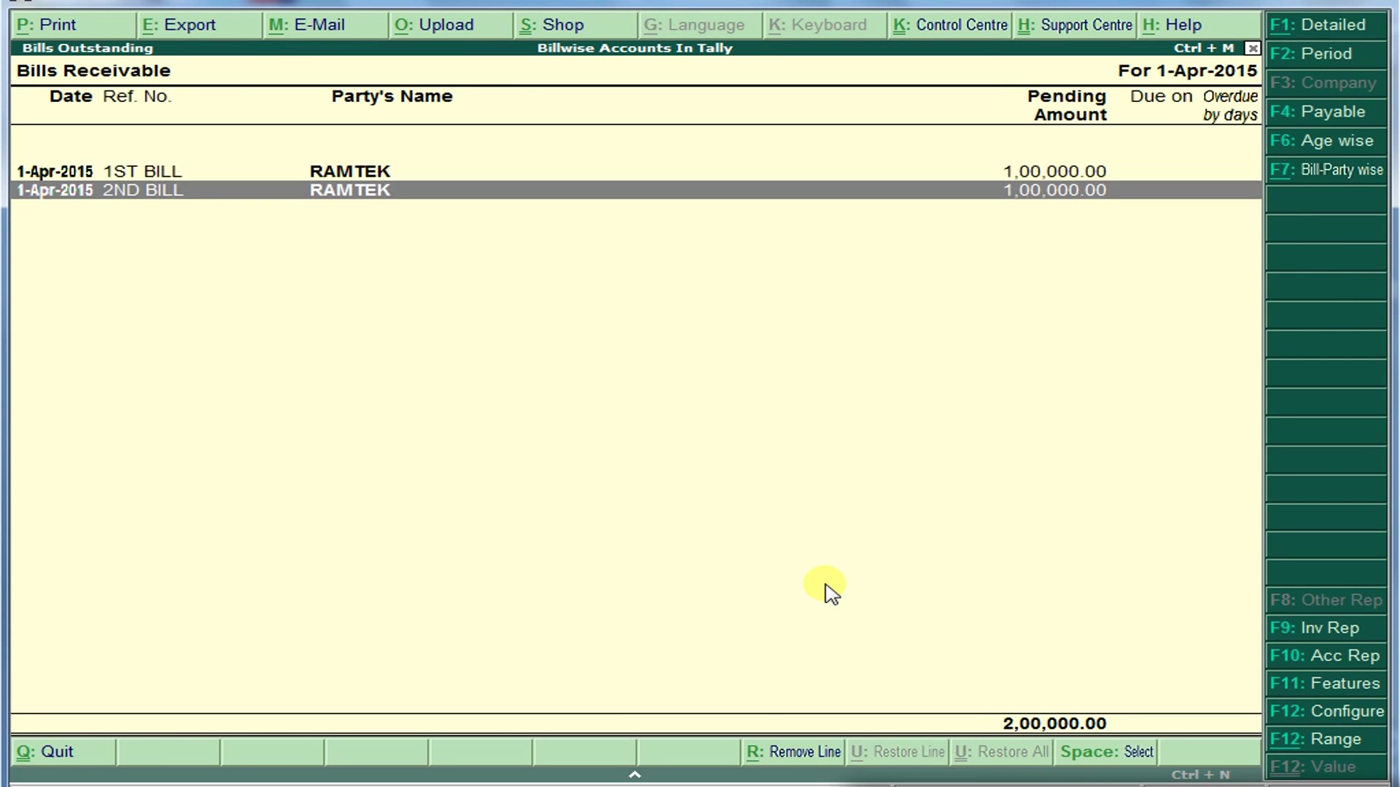
pyautogui.press('Up')
pyautogui.press('Down')
pyautogui.press('Up')
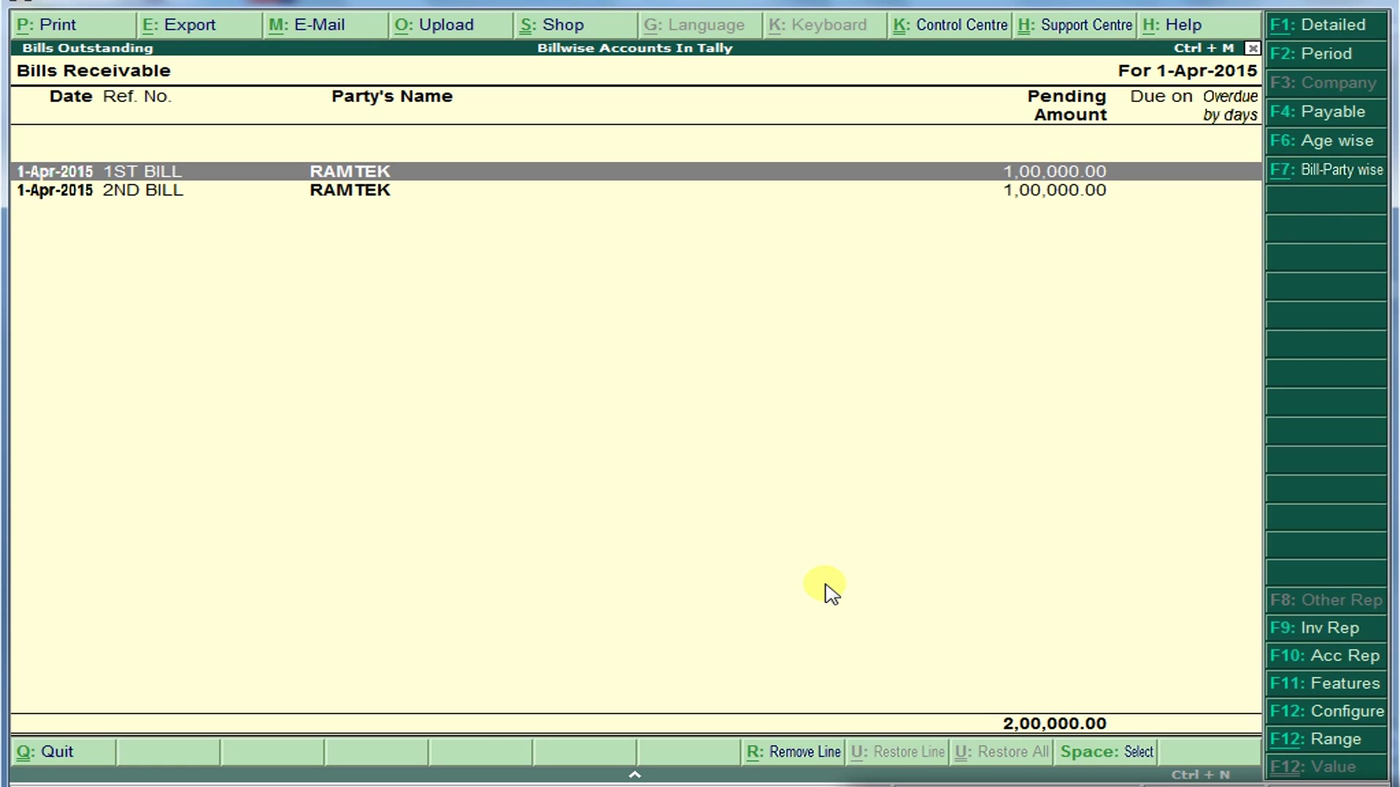
# - Back out of the reports to the Gateway of Tally main menu
pyautogui.press('Escape')
pyautogui.press('Escape')
pyautogui.press('Escape')
pyautogui.press('Down')
pyautogui.press('Up')
pyautogui.press('Up')
pyautogui.press('Up')
pyautogui.press('Up')
pyautogui.press('Up')
pyautogui.press('Up')
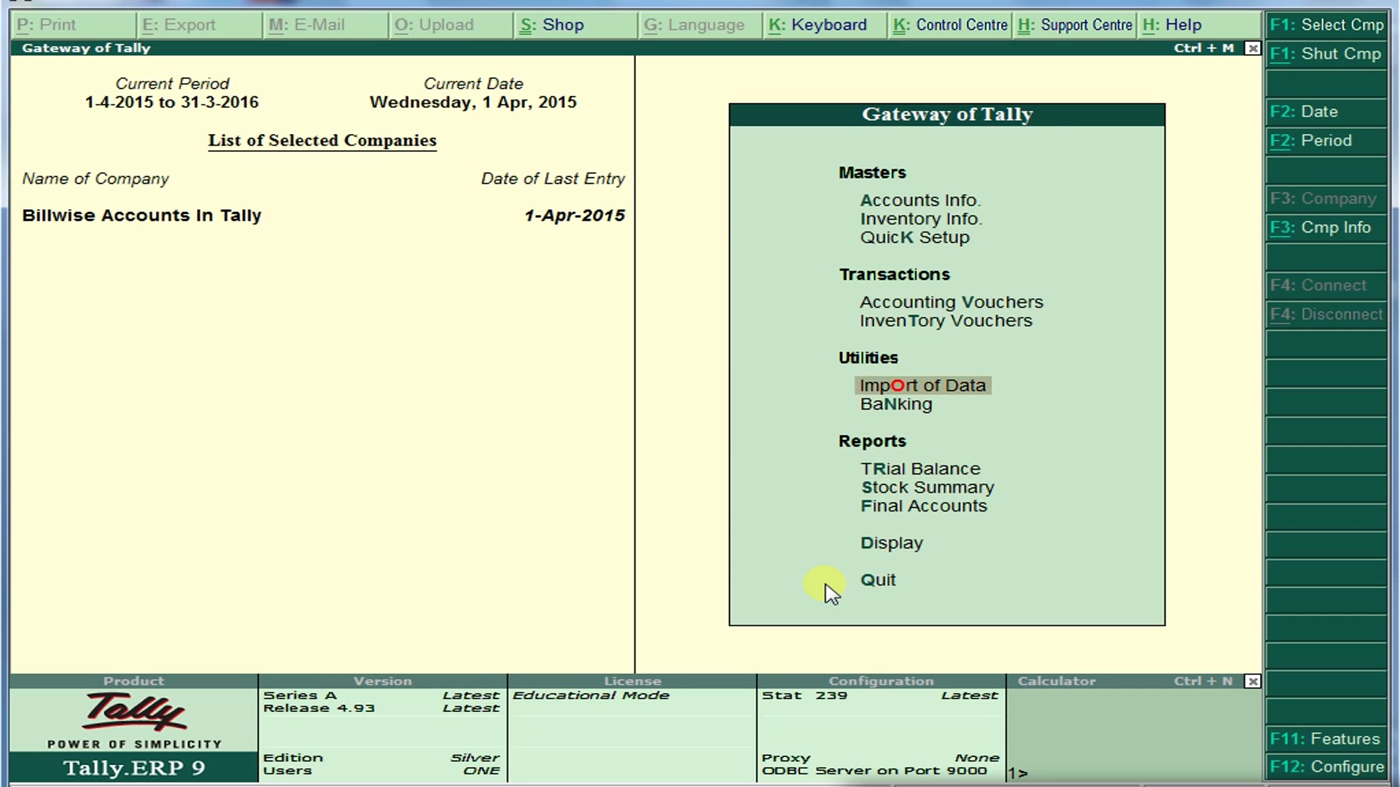
pyautogui.press('Up')
pyautogui.press('Up')
# - Check the payment and receipt tasks on the Word problem sheet, then return to Tally
pyautogui.hotkey('alt', 'Tab')
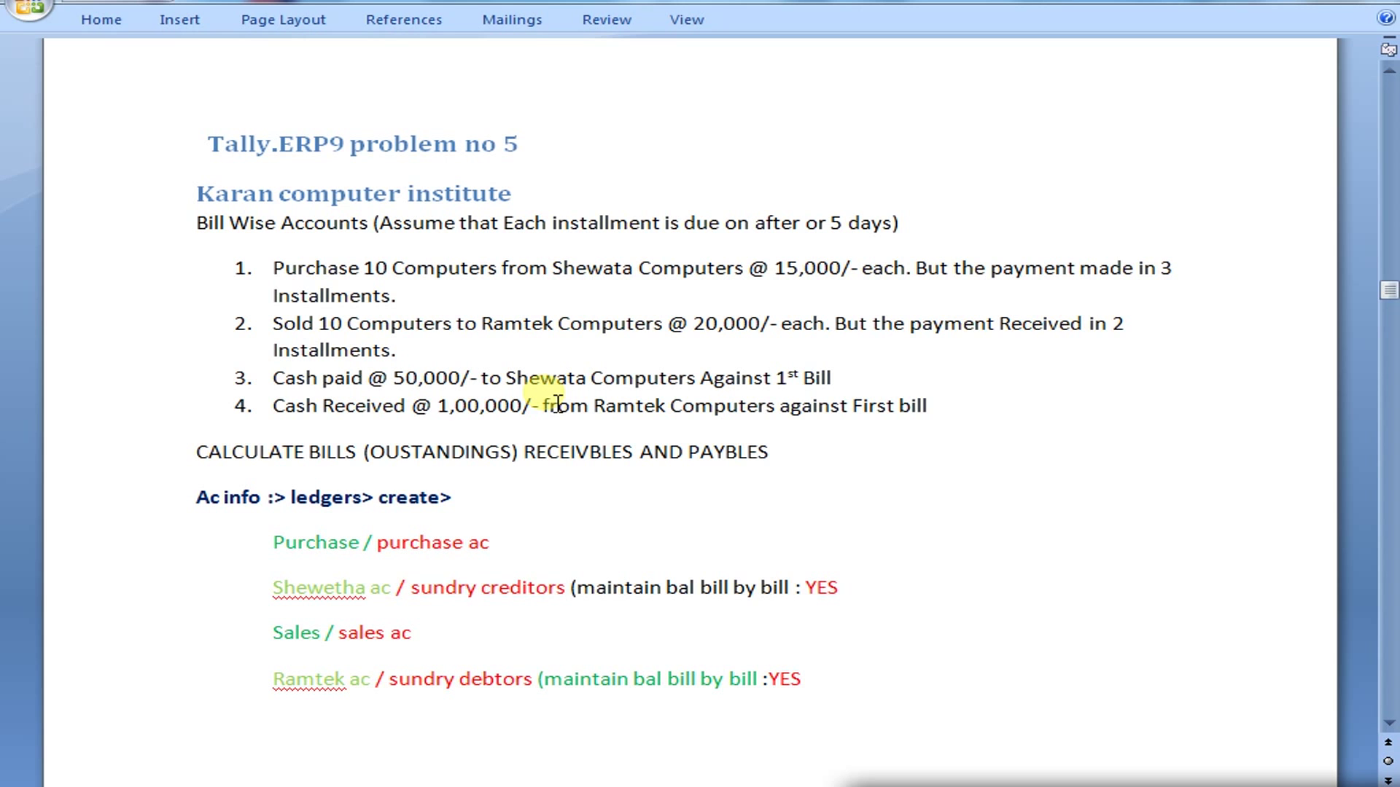
pyautogui.hotkey('alt', 'Tab')
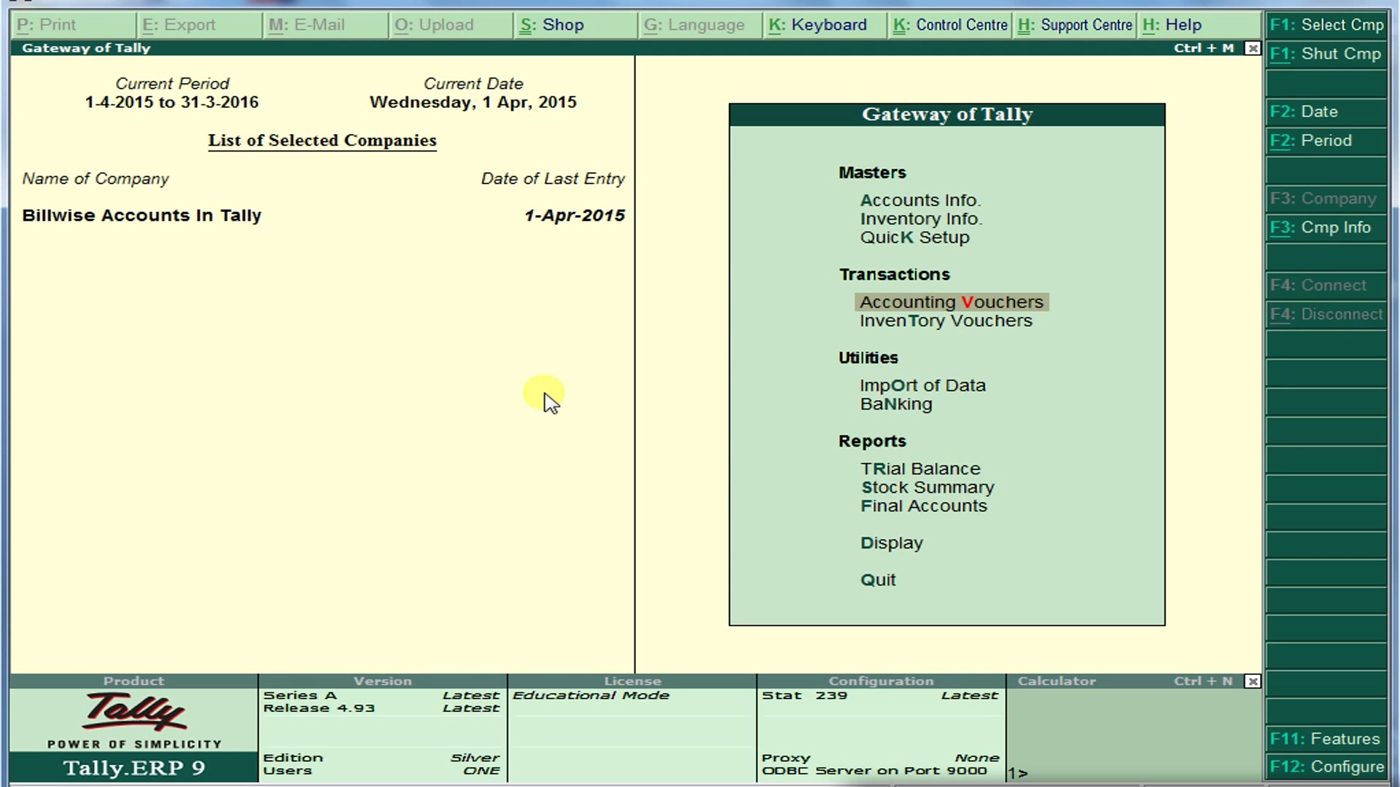
# - Start a Payment voucher paying SWETHA COMPUTERS 50,000 from Cash
pyautogui.press('Return')
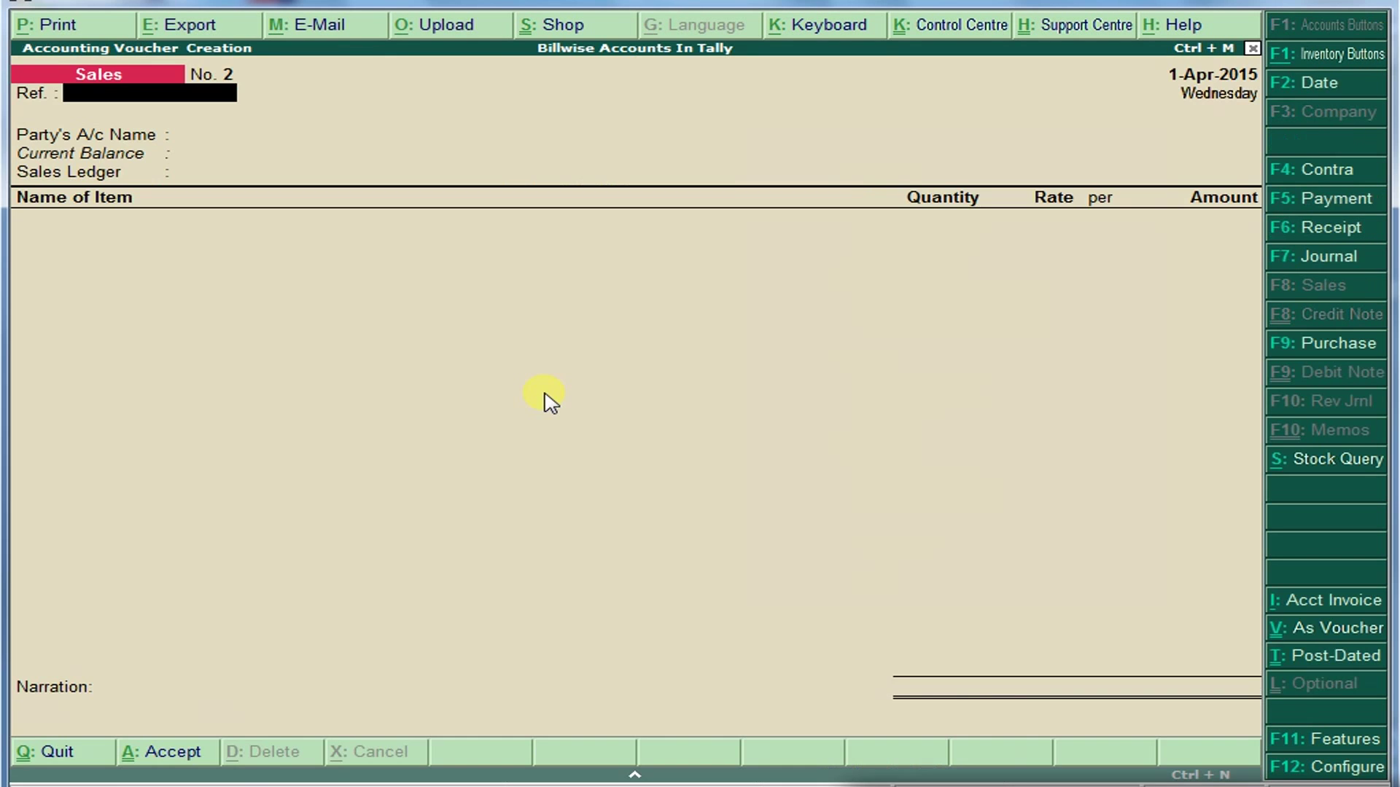
pyautogui.click(1309, 194)
pyautogui.write('ca')
pyautogui.press('Return')
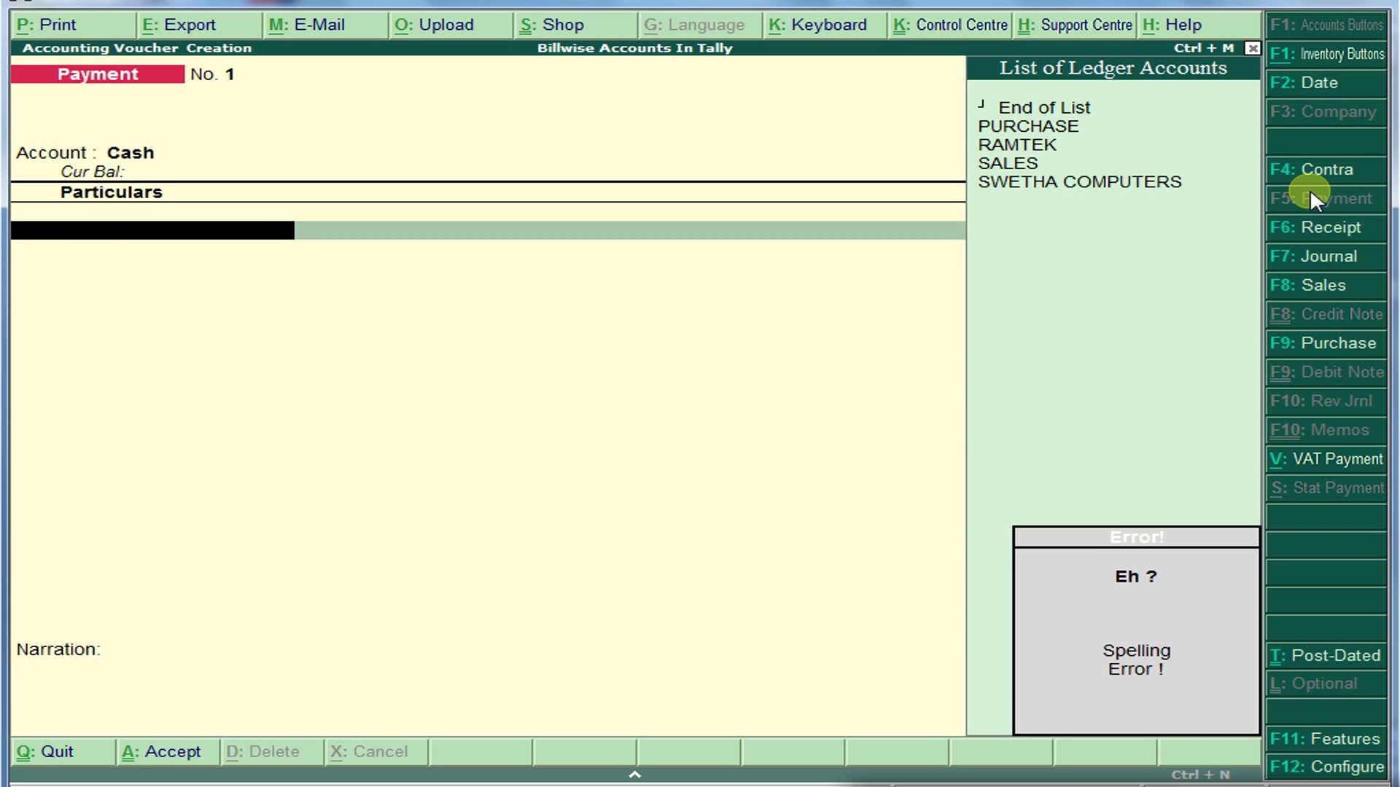
pyautogui.write('sw')
pyautogui.press('Return')
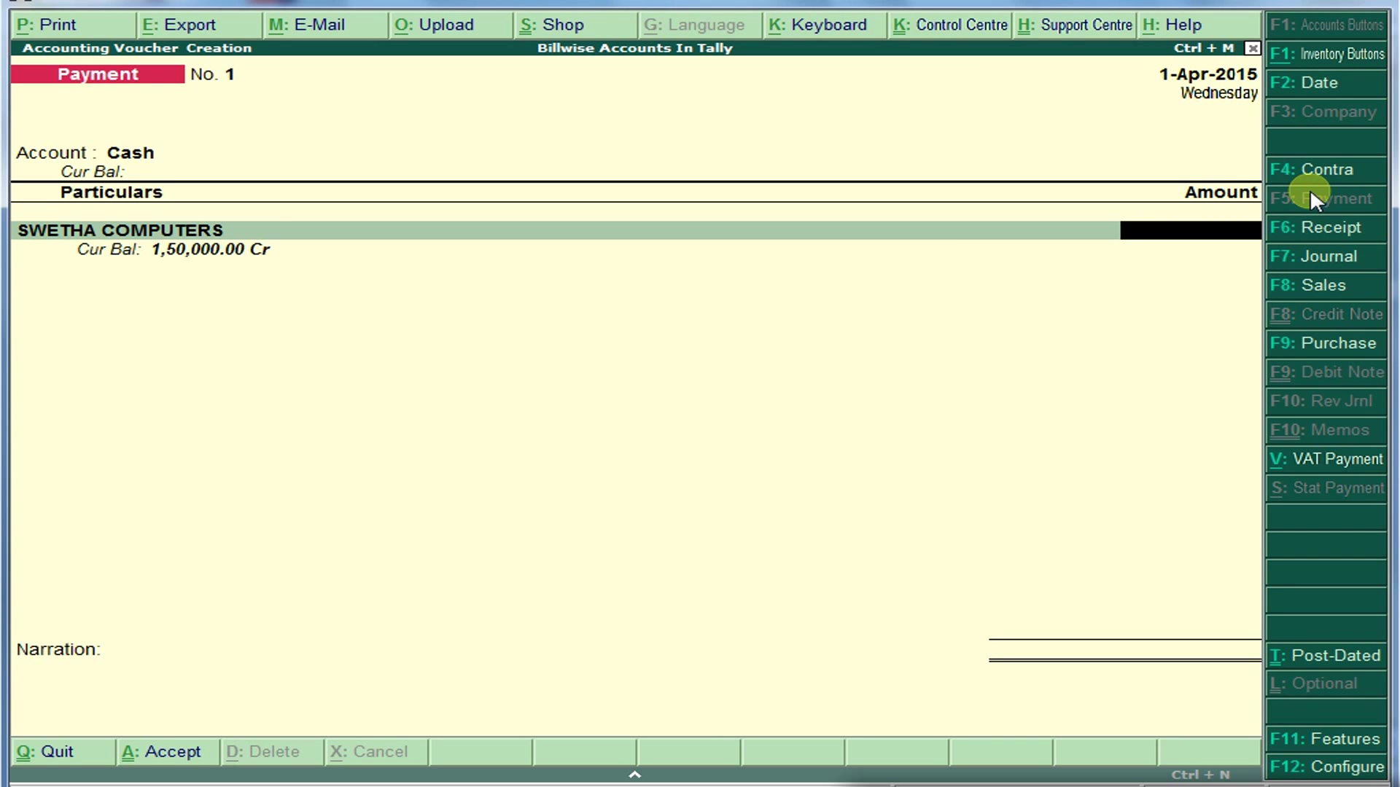
pyautogui.write('50000')
pyautogui.press('Return')
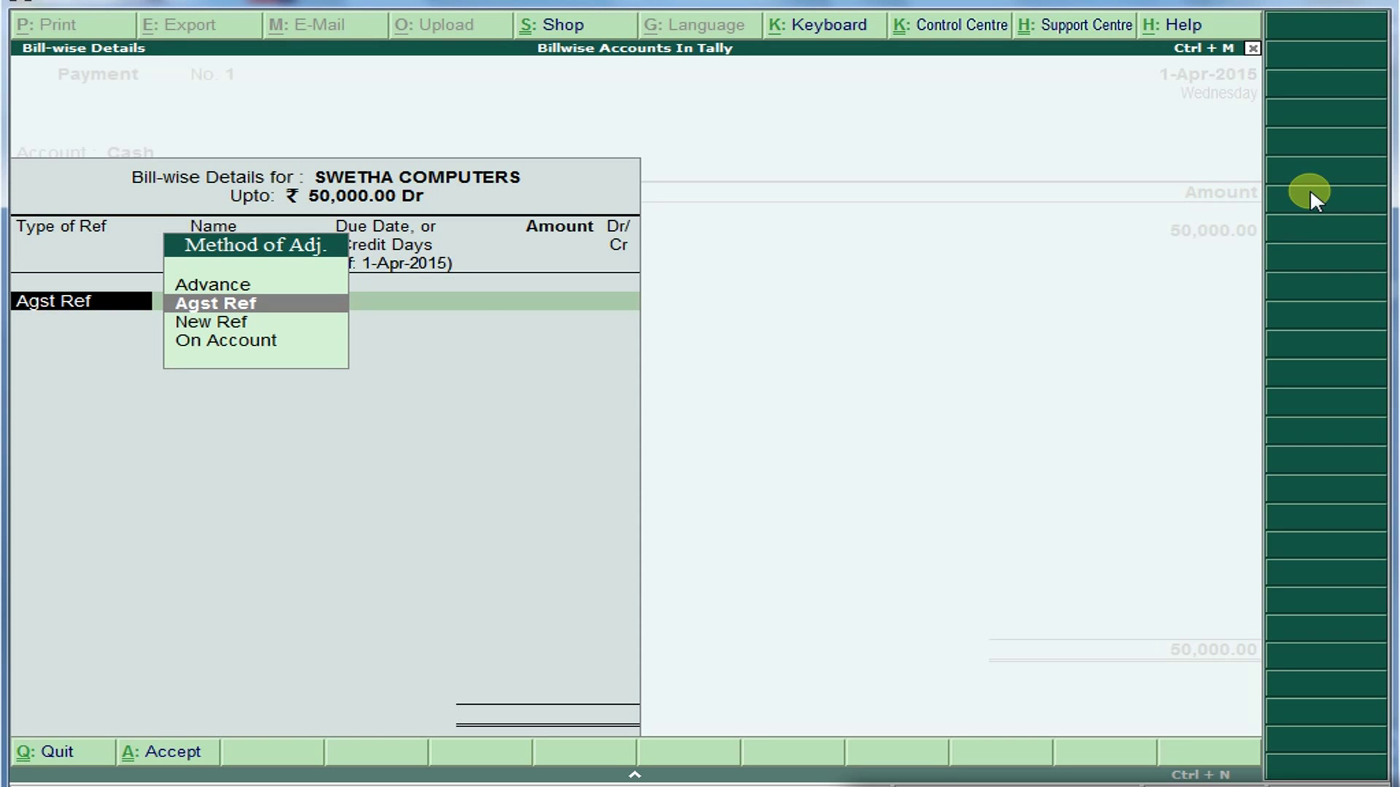
# - Adjust the payment against SWETHA COMPUTERS' 1ST BILL and save the voucher
pyautogui.press('Return')
pyautogui.press('Down')
pyautogui.press('Down')
pyautogui.press('Up')
pyautogui.press('Up')
pyautogui.press('Down')
pyautogui.press('Down')
pyautogui.press('Up')
pyautogui.press('Up')
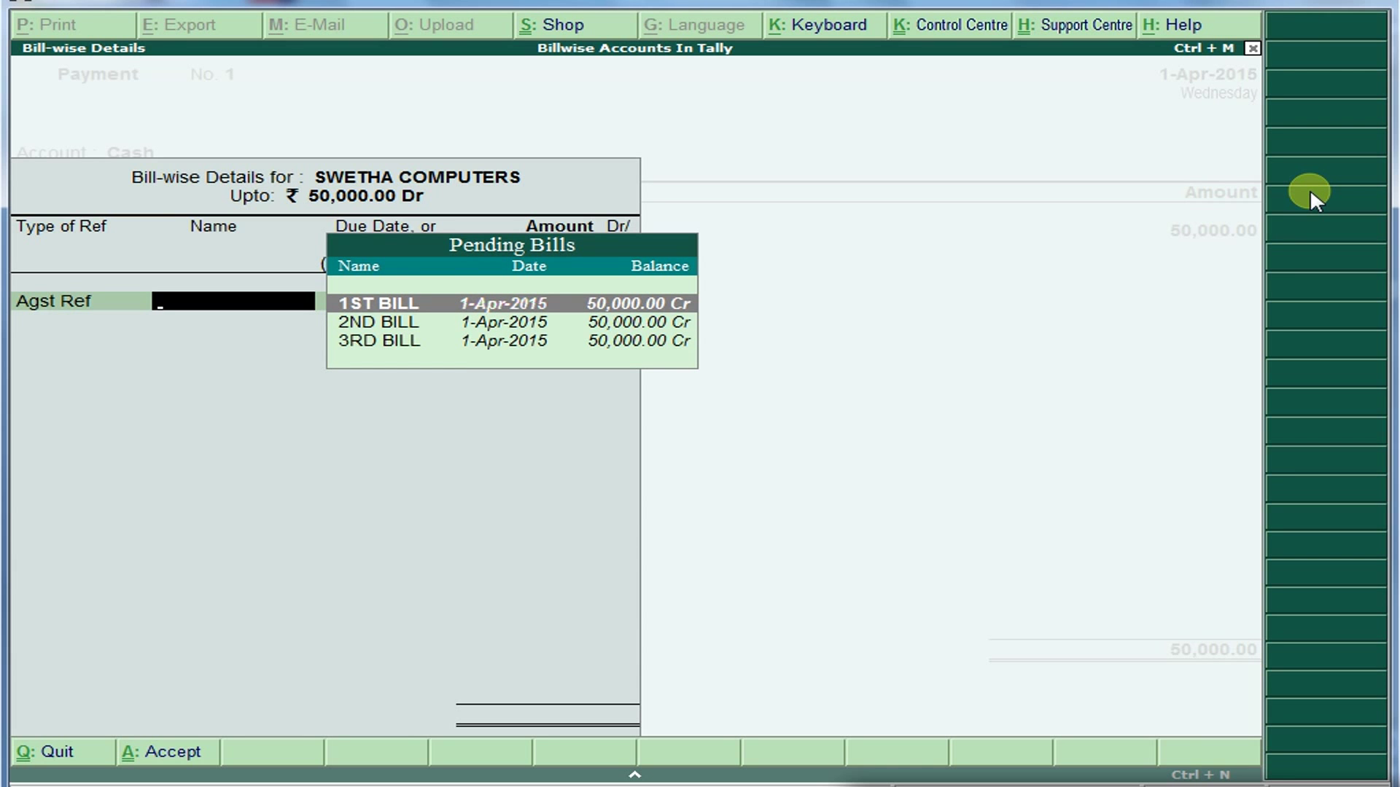
pyautogui.press('Return')
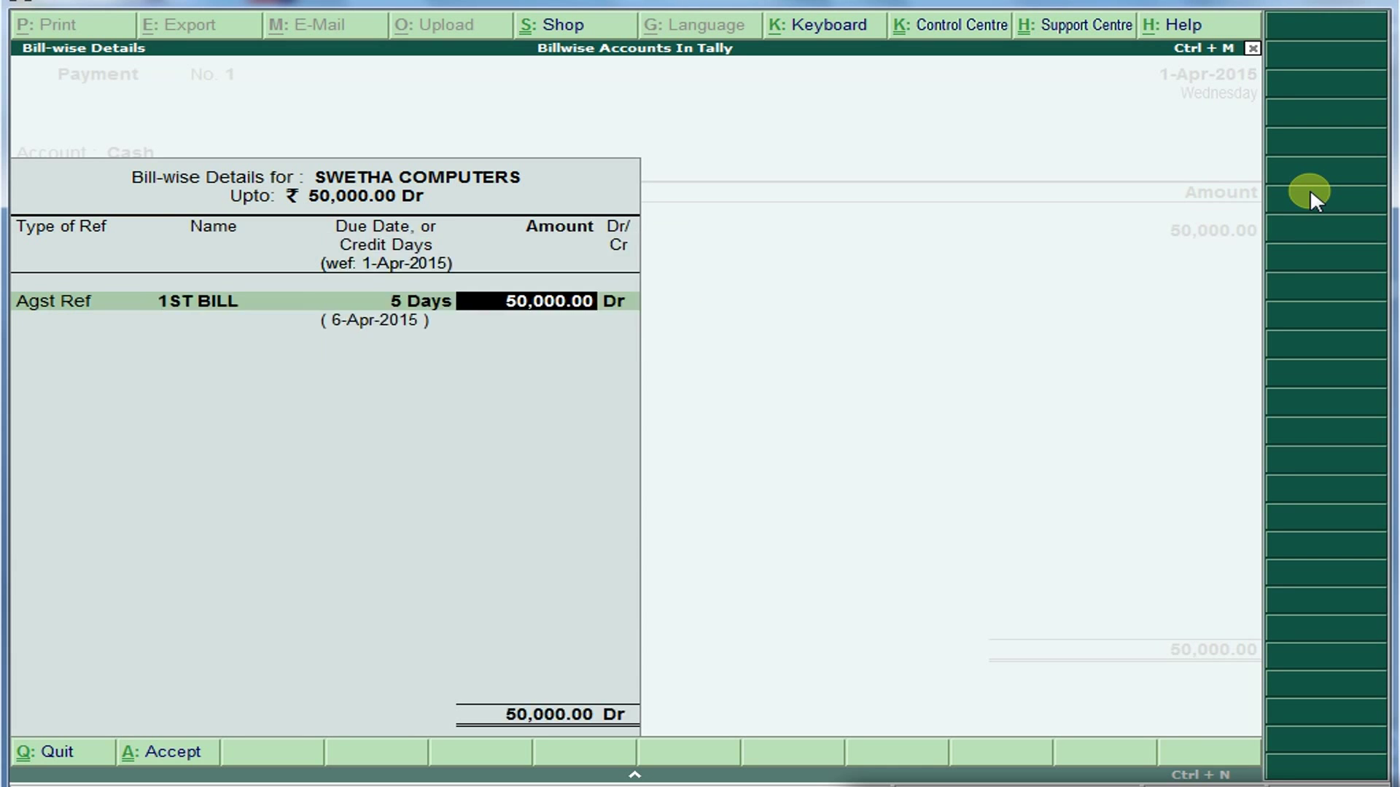
pyautogui.press('Return')
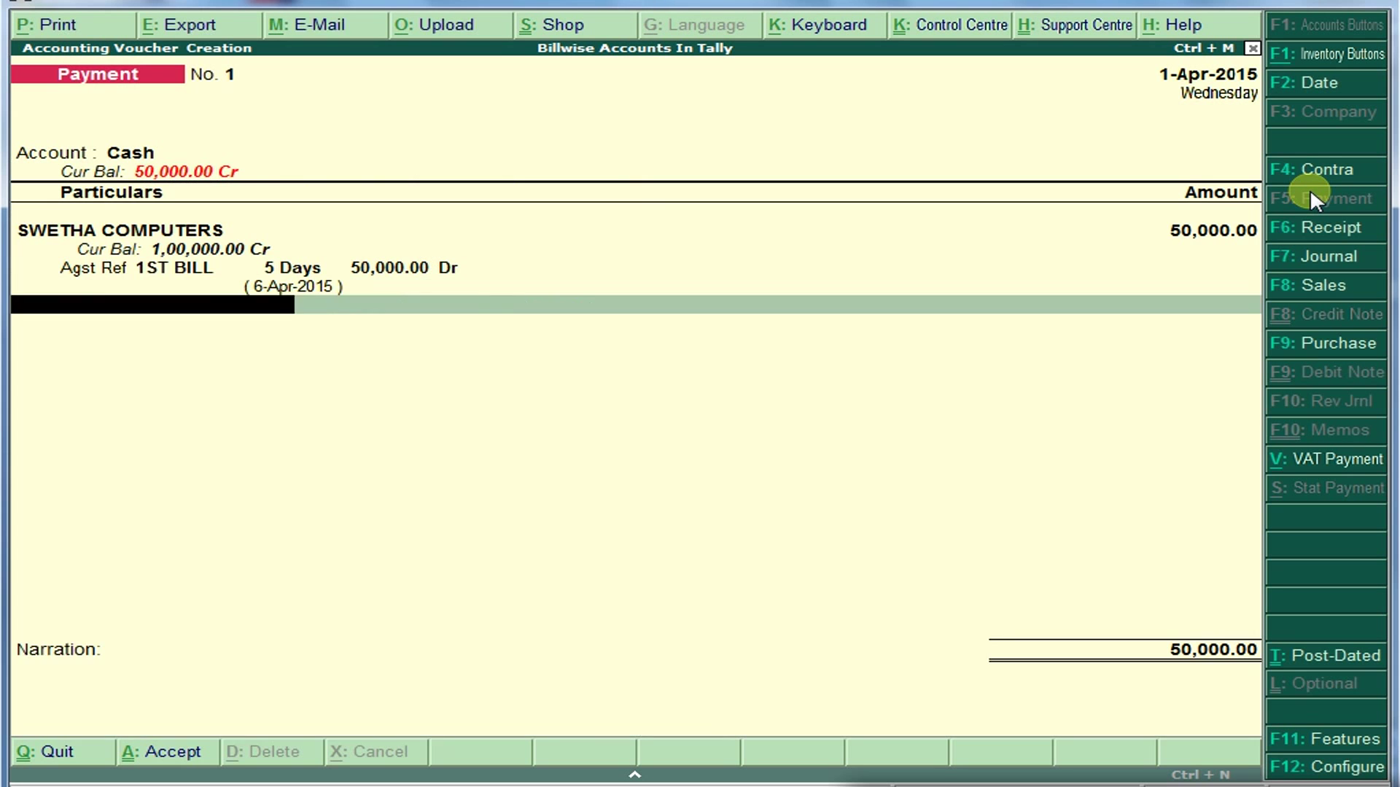
pyautogui.press('Return')
pyautogui.press('Return')
pyautogui.press('Return')
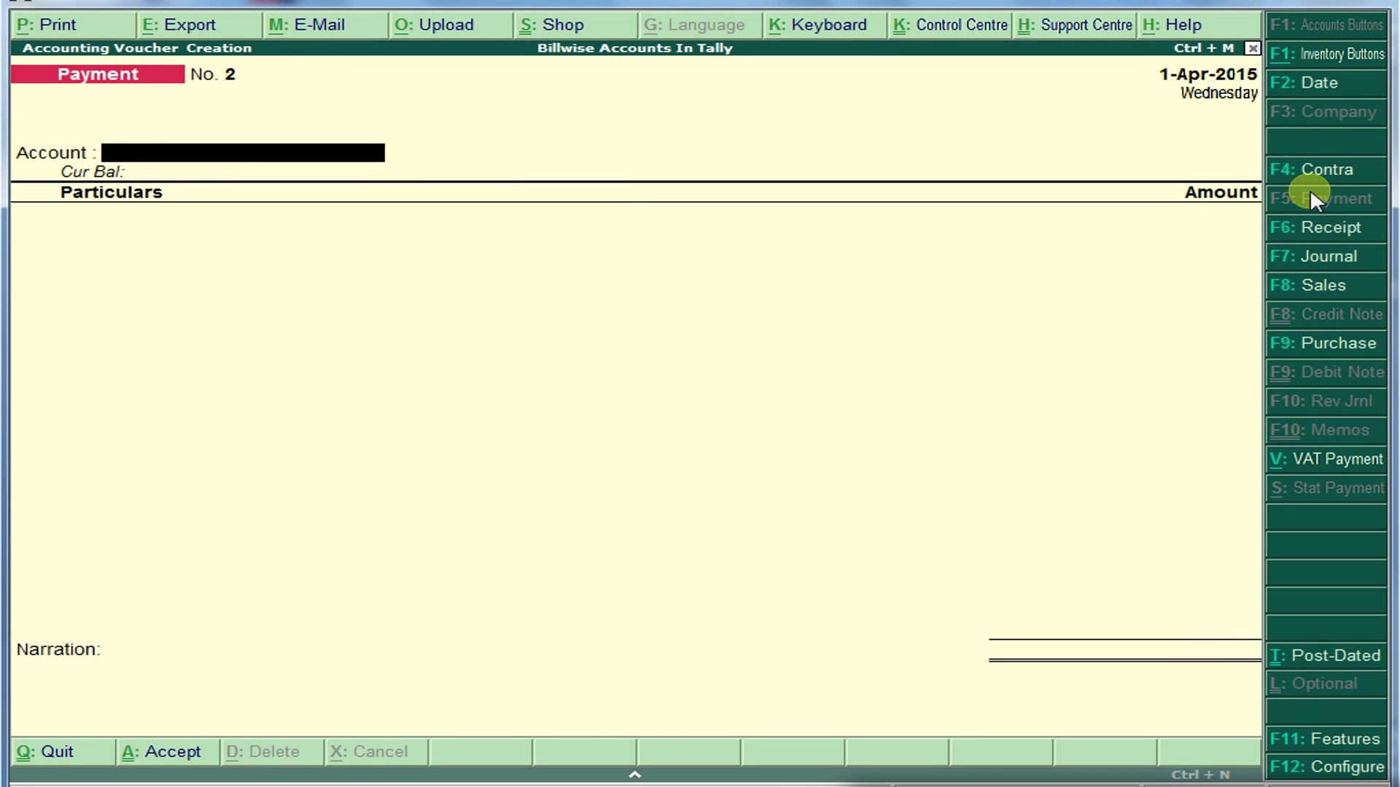
# - Check the Word sheet, then start a Receipt voucher taking 1,00,000 Cash from RAMTEK
pyautogui.hotkey('alt', 'Tab')
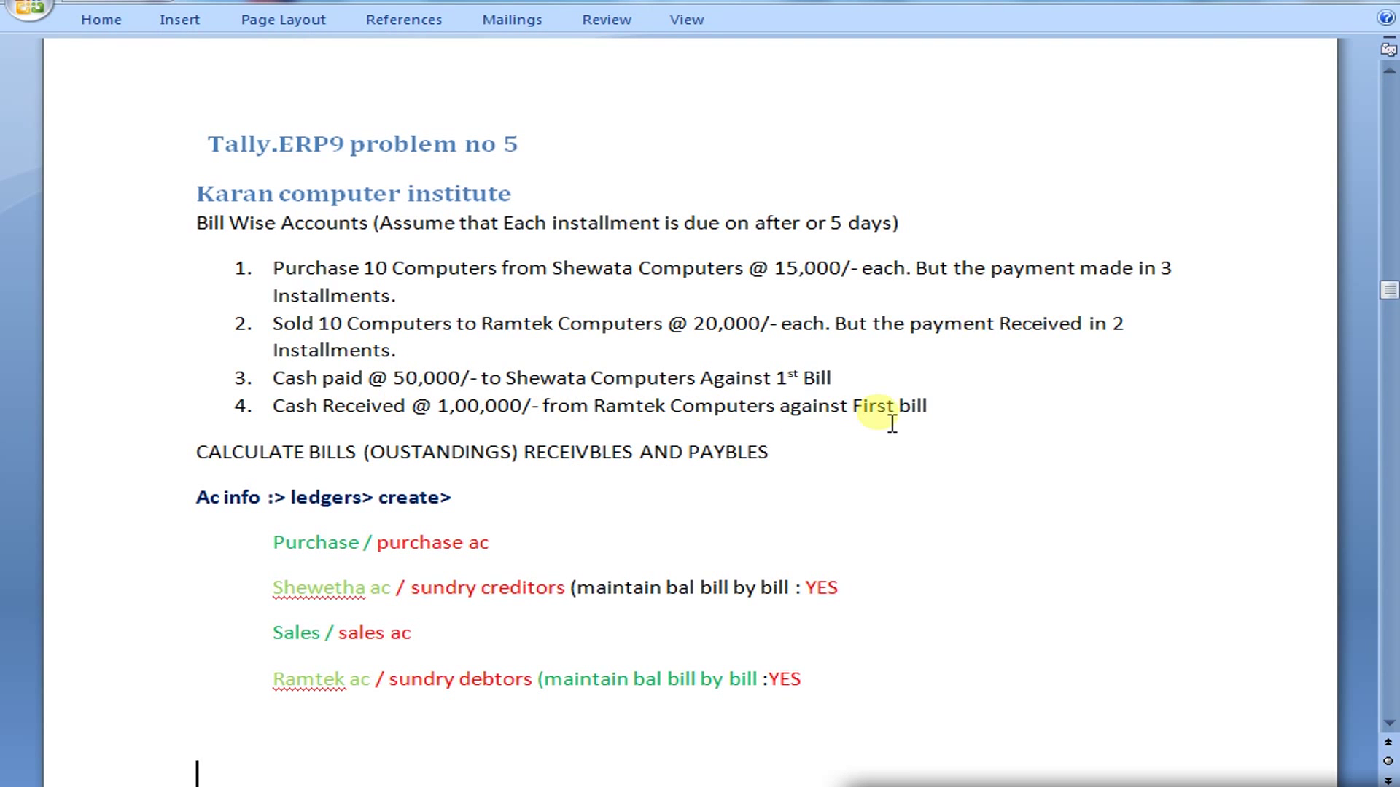
pyautogui.hotkey('alt', 'Tab')
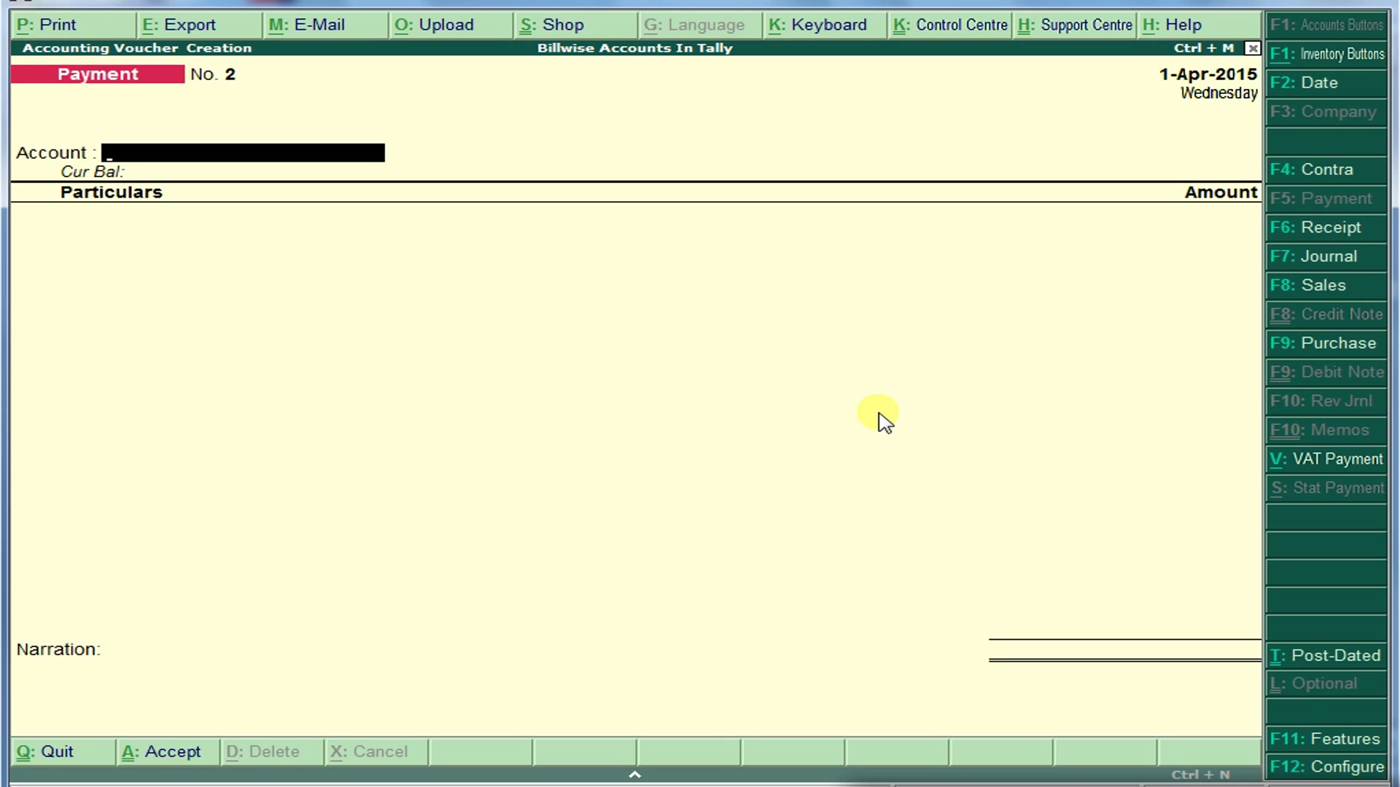
pyautogui.click(1284, 227)
pyautogui.write('CA')
pyautogui.press('Return')
pyautogui.write('Ra')
pyautogui.press('Return')
pyautogui.write('1,00,000')
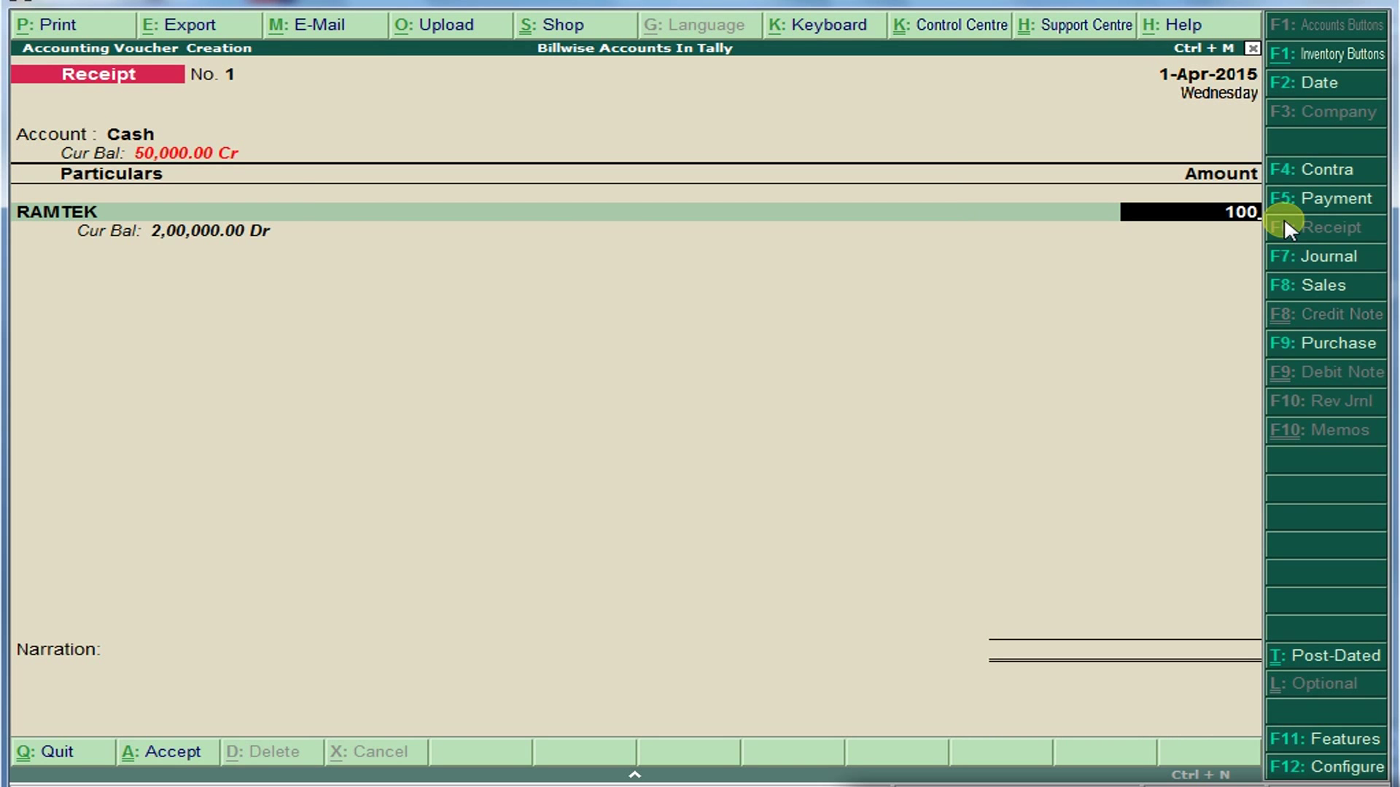
pyautogui.press('Return')
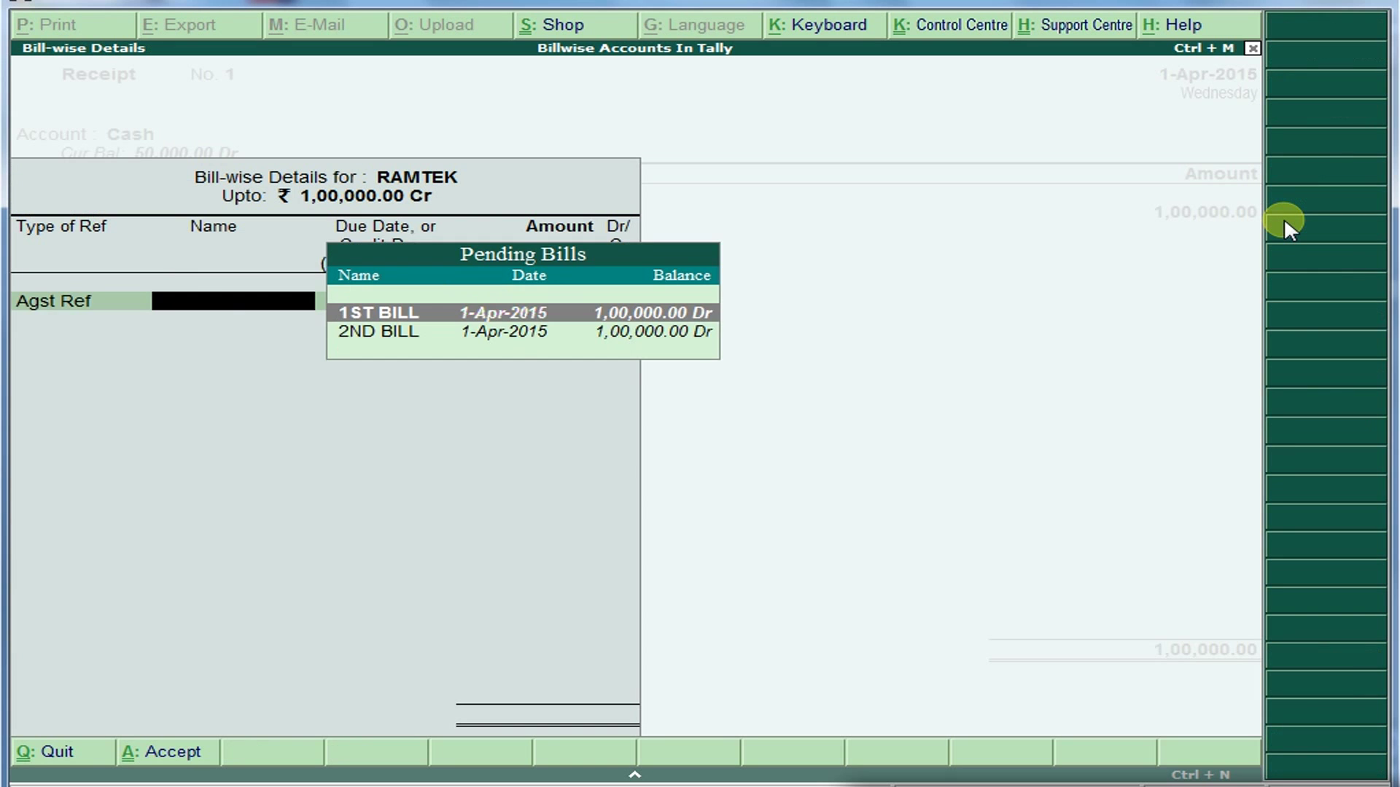
# - Set the bill-wise reference to Agst Ref against RAMTEK's 1ST BILL
pyautogui.press('BackSpace')
pyautogui.press('Return')
pyautogui.press('Down')
pyautogui.press('Up')
pyautogui.press('Down')
pyautogui.press('Up')
pyautogui.press('Down')
pyautogui.press('Up')
pyautogui.press('Down')
pyautogui.press('Up')
pyautogui.press('Down')
pyautogui.press('Up')
pyautogui.press('Return')
pyautogui.press('Return')
pyautogui.press('Return')
# - Save the receipt voucher and return to the Gateway of Tally
pyautogui.press('Return')
pyautogui.press('Return')
pyautogui.press('Return')
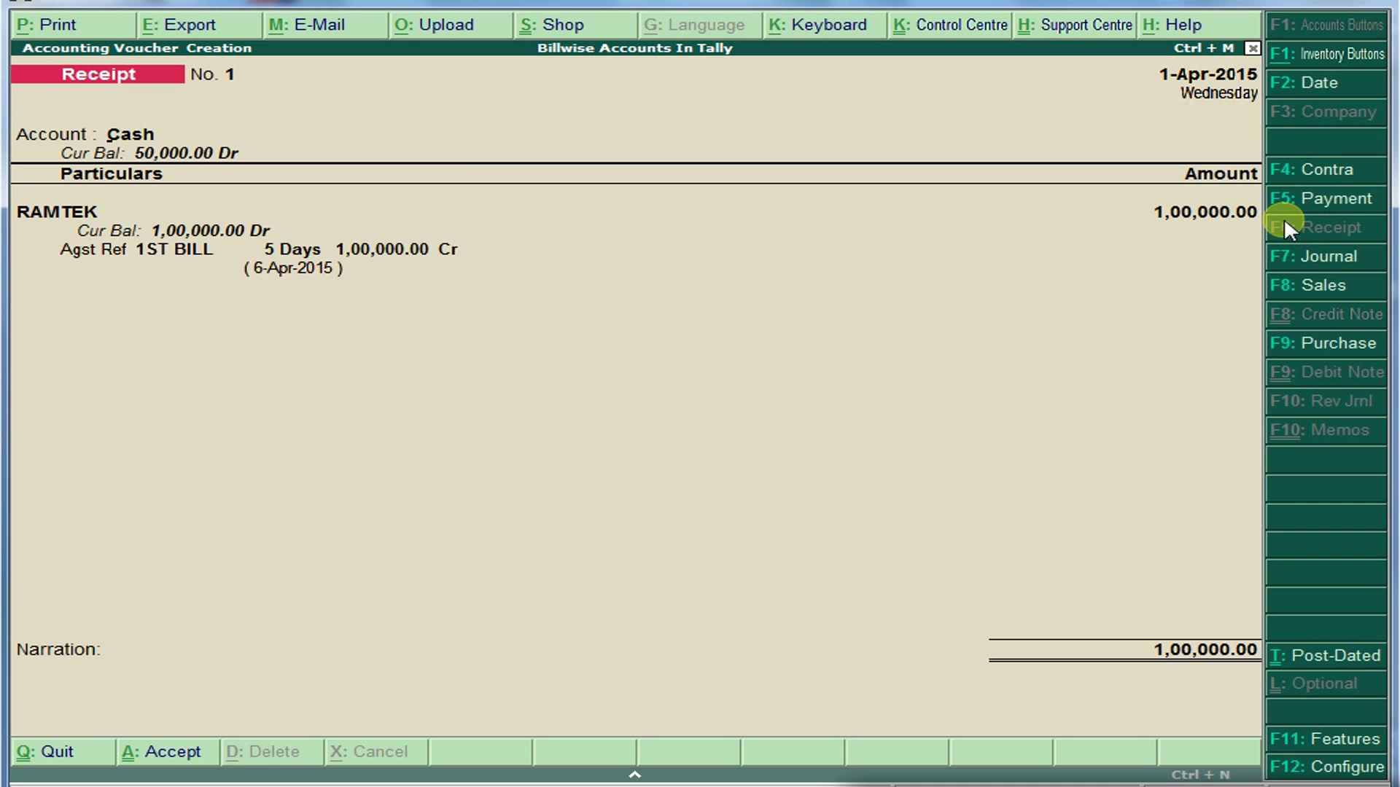
pyautogui.press('Escape')
pyautogui.press('Return')
pyautogui.press('Down')
pyautogui.press('Down')
pyautogui.press('Down')
pyautogui.press('Down')
pyautogui.press('Down')
pyautogui.press('Down')
pyautogui.press('Down')
pyautogui.press('Down')
pyautogui.press('Down')
pyautogui.press('Down')
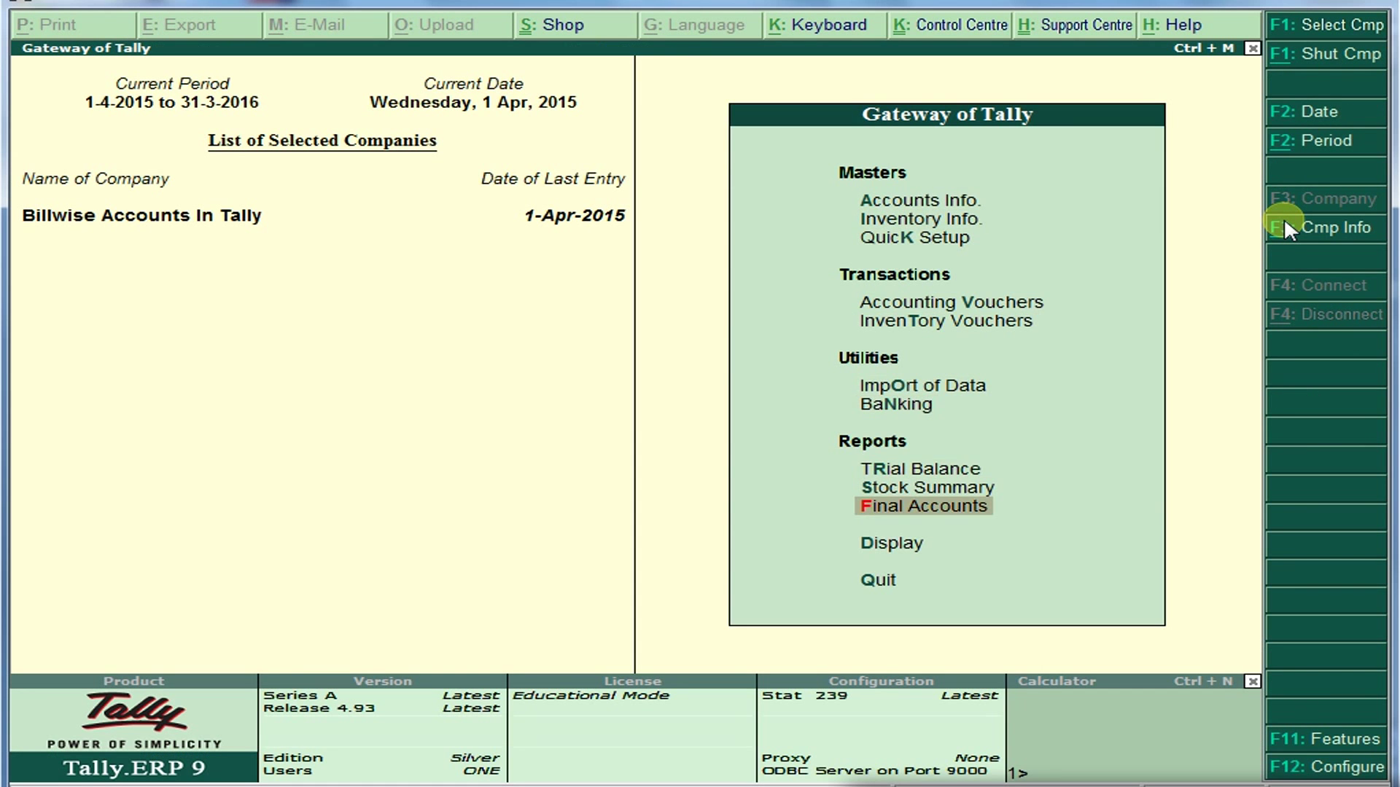
# - View Bills Receivable, then Bills Payable showing SWETHA COMPUTERS' 2ND and 3RD BILLs totalling 1,00,000
pyautogui.press('Return')
pyautogui.press('Down')
pyautogui.press('Down')
pyautogui.press('Down')
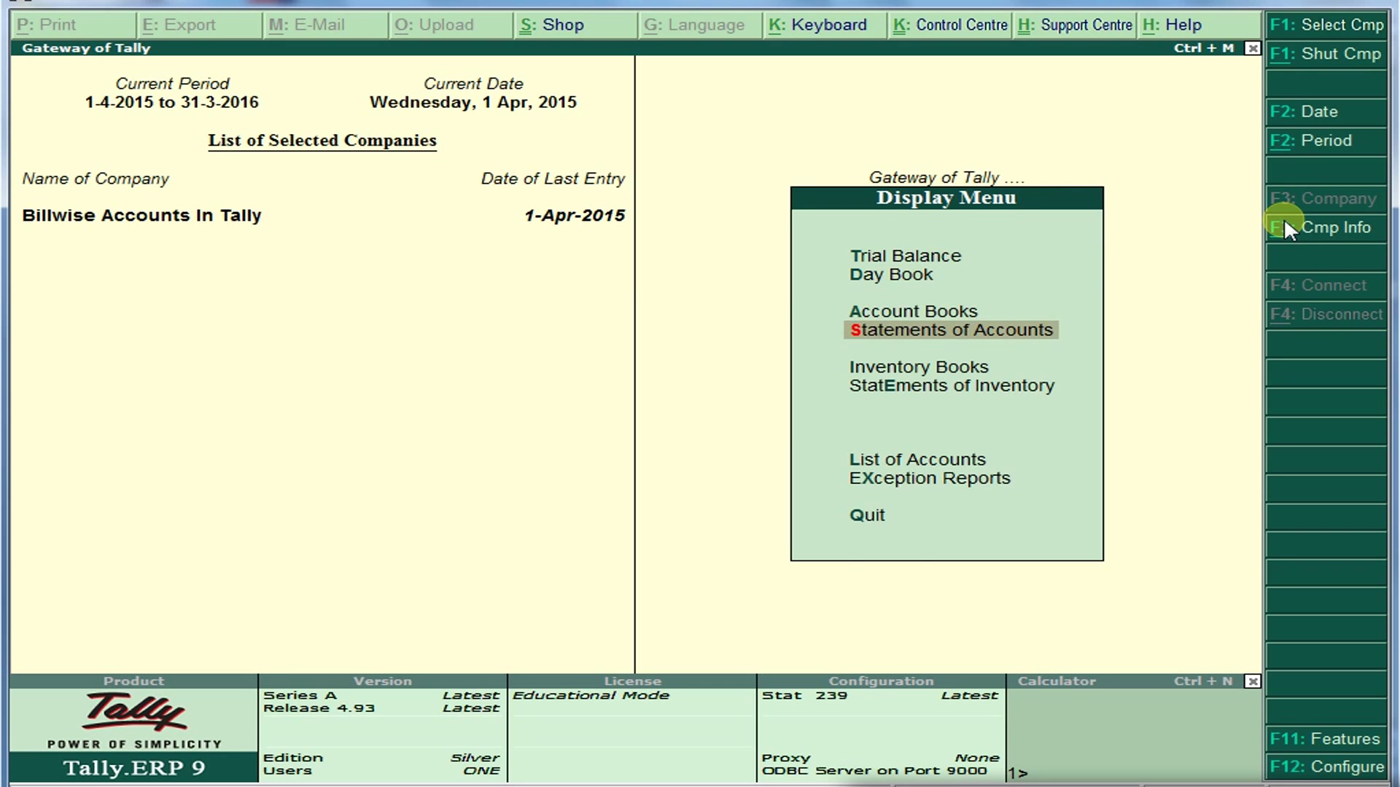
pyautogui.press('Return')
pyautogui.press('Return')
pyautogui.press('Return')
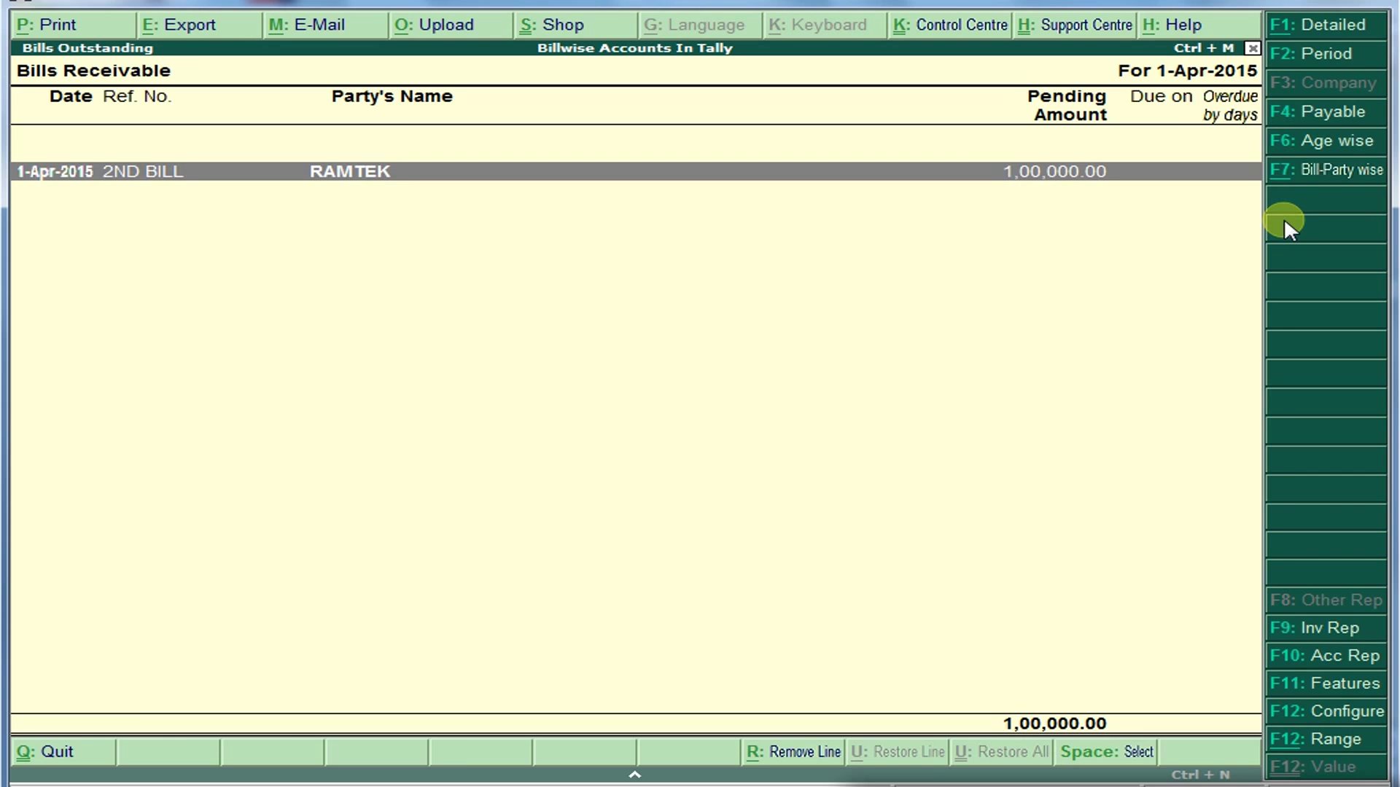
pyautogui.press('Escape')
pyautogui.press('Down')
pyautogui.press('Return')
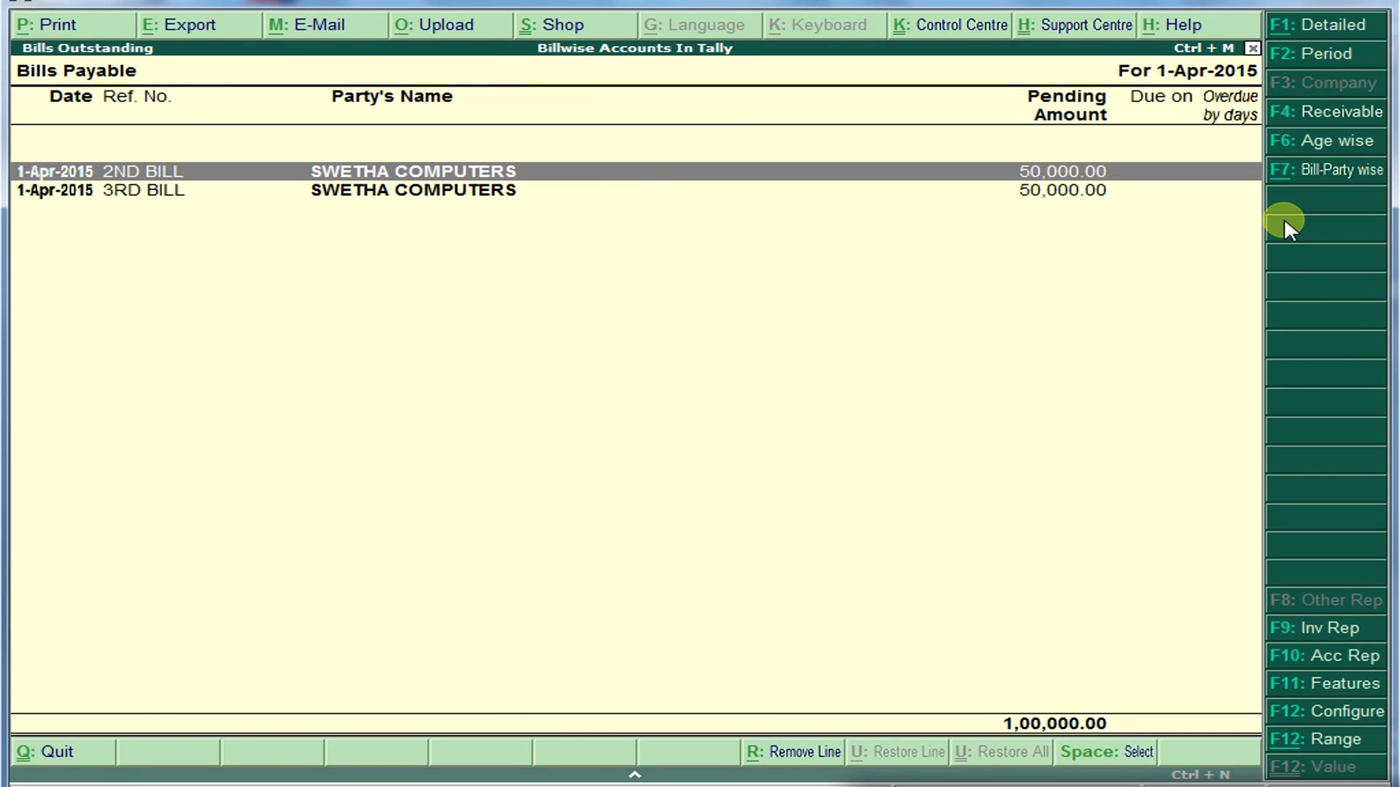